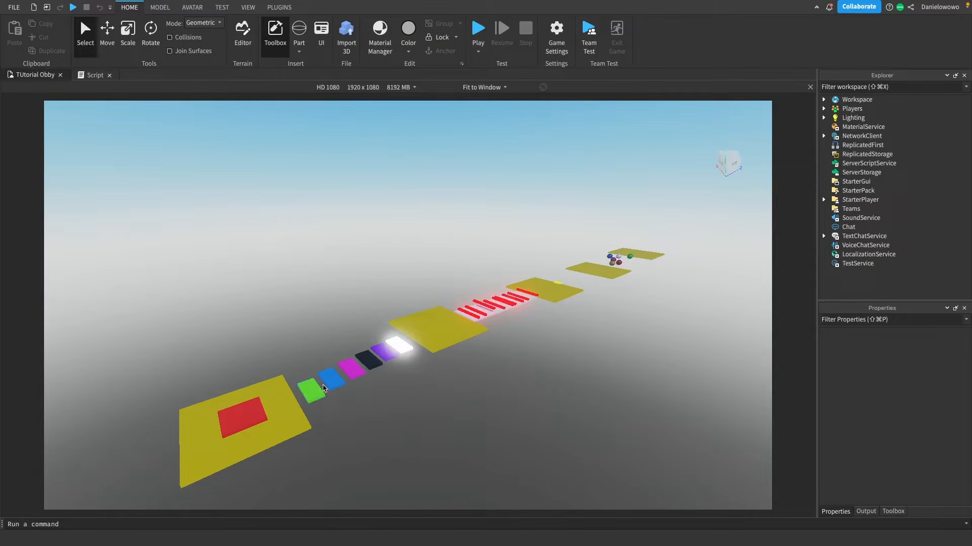
{"action": "scroll", "coordinate": [503, 350], "scroll_direction": "up", "scroll_amount": 3}
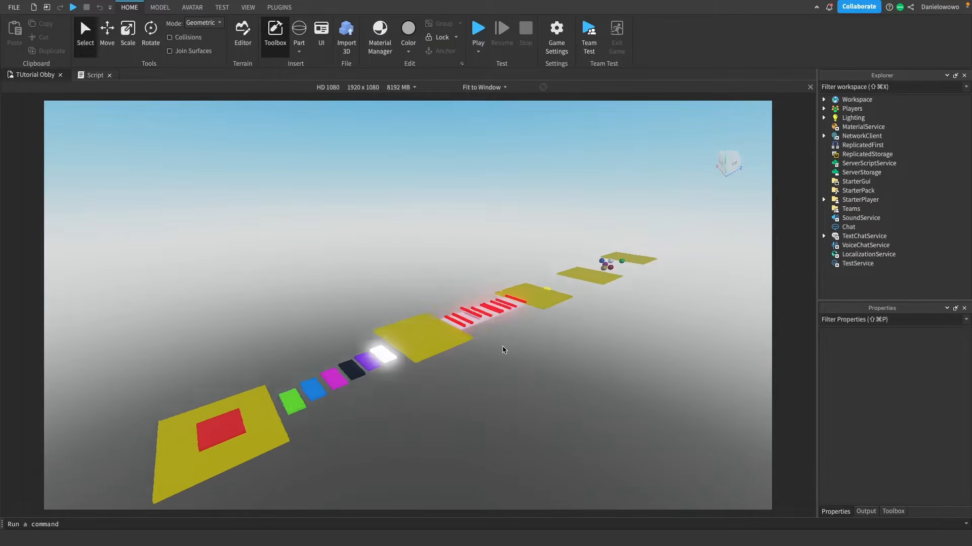
{"action": "scroll", "coordinate": [508, 334], "scroll_direction": "up", "scroll_amount": 1}
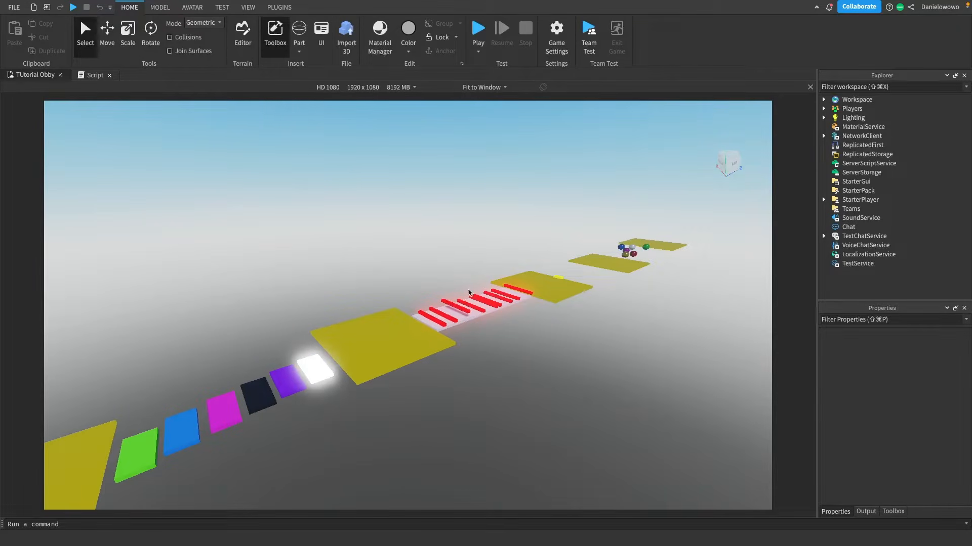
{"action": "scroll", "coordinate": [599, 349], "scroll_direction": "down", "scroll_amount": 5}
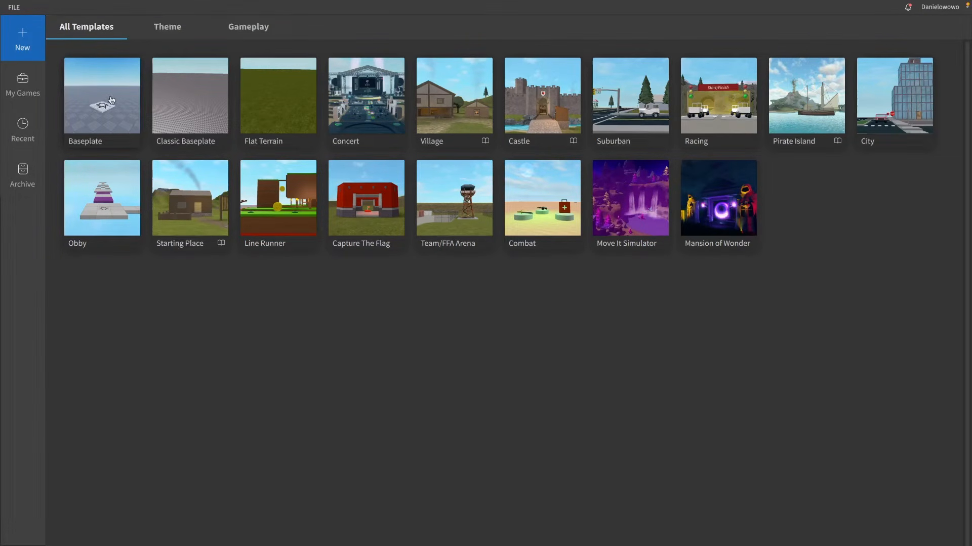
Create a new place from the Baseplate template and check what Workspace contains
{"action": "left_click", "coordinate": [132, 135]}
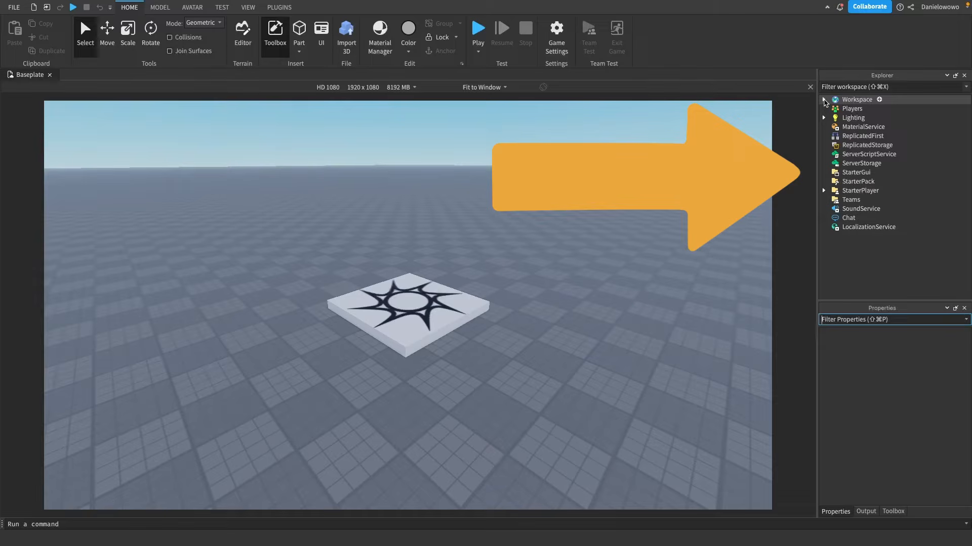
{"action": "left_click", "coordinate": [823, 99]}
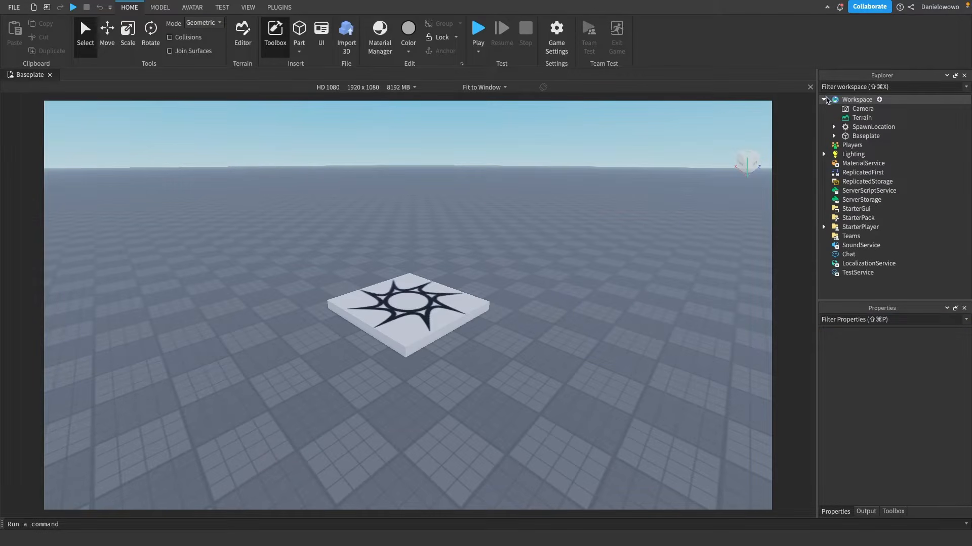
{"action": "left_click", "coordinate": [823, 99]}
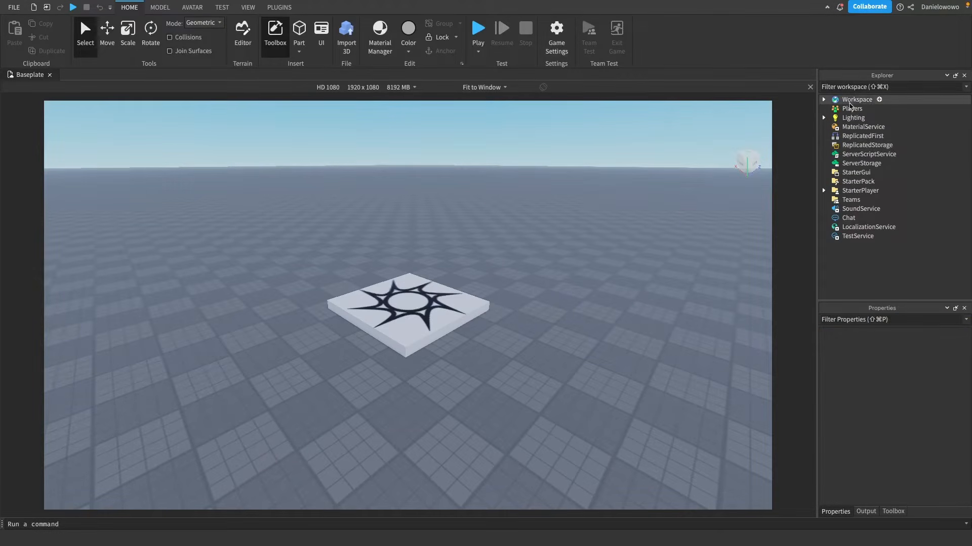
Select the Players service and look through its properties
{"action": "left_click", "coordinate": [848, 109]}
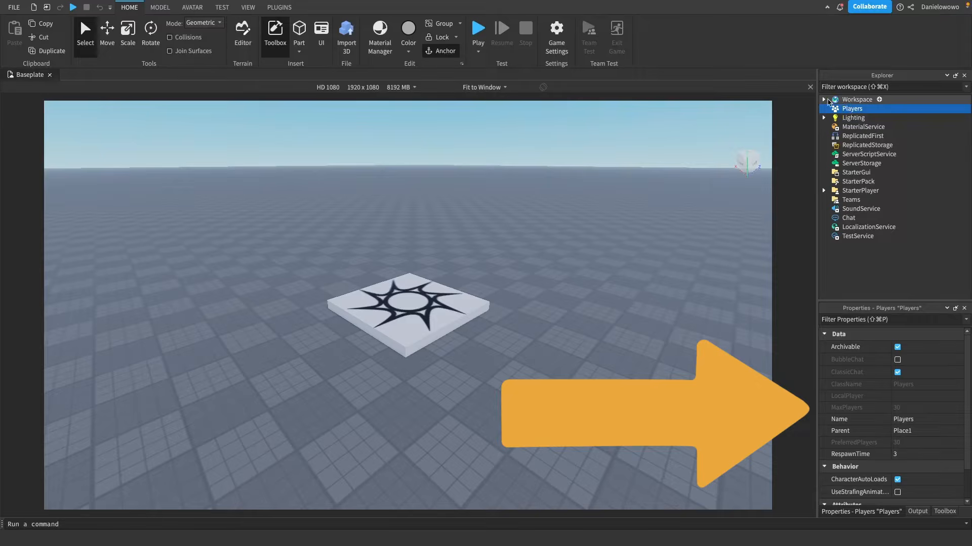
{"action": "scroll", "coordinate": [870, 390], "scroll_direction": "down", "scroll_amount": 2}
{"action": "scroll", "coordinate": [873, 398], "scroll_direction": "up", "scroll_amount": 2}
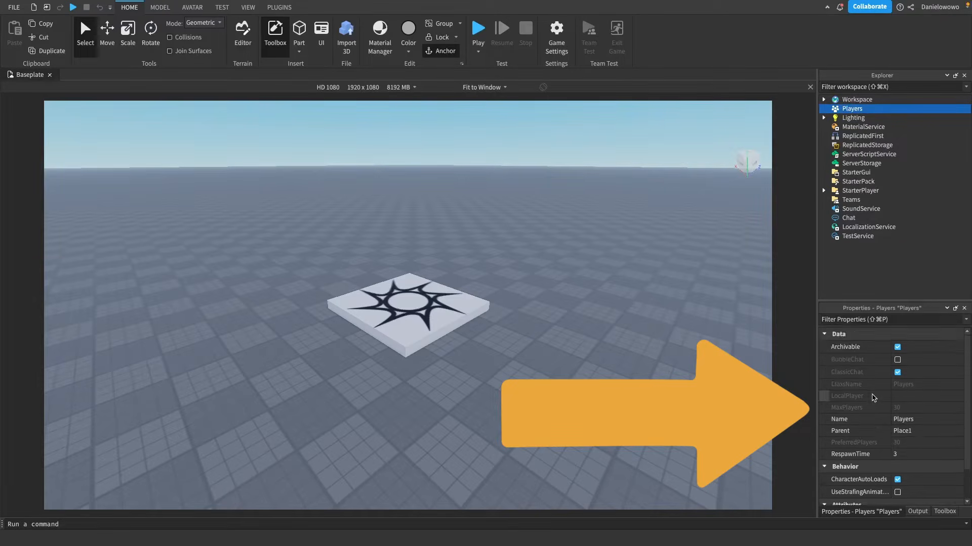
{"action": "scroll", "coordinate": [873, 398], "scroll_direction": "down", "scroll_amount": 2}
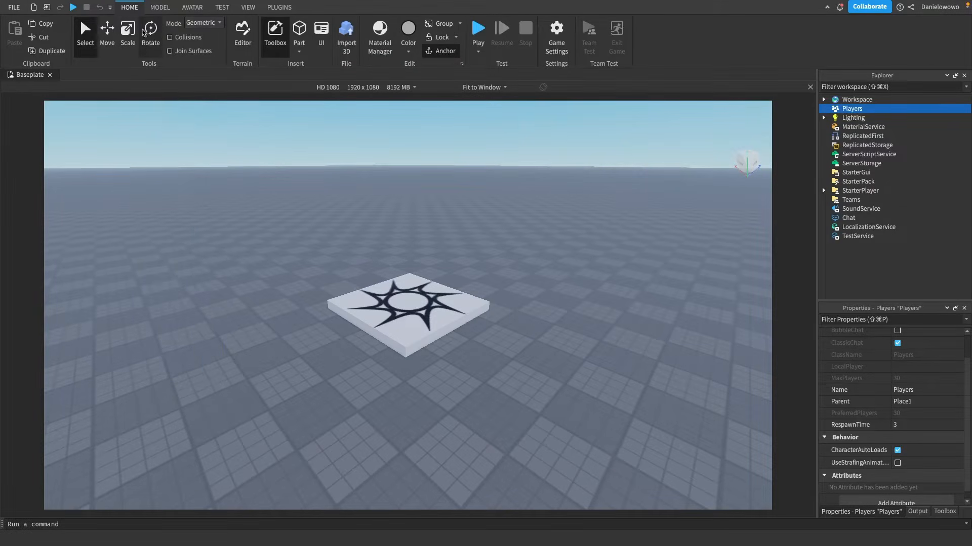
Move the SpawnLocation a short distance across the baseplate along its blue axis
{"action": "left_click", "coordinate": [404, 295]}
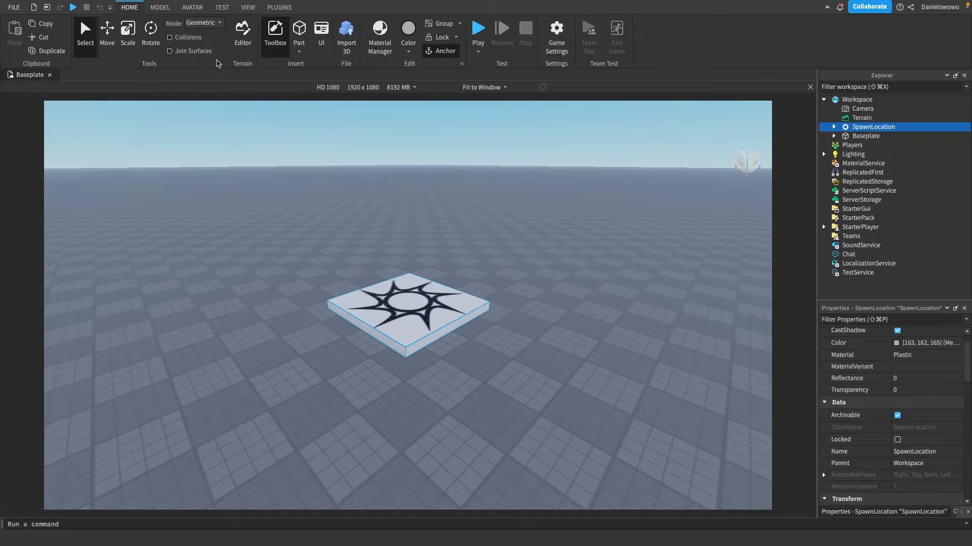
{"action": "left_click", "coordinate": [112, 29]}
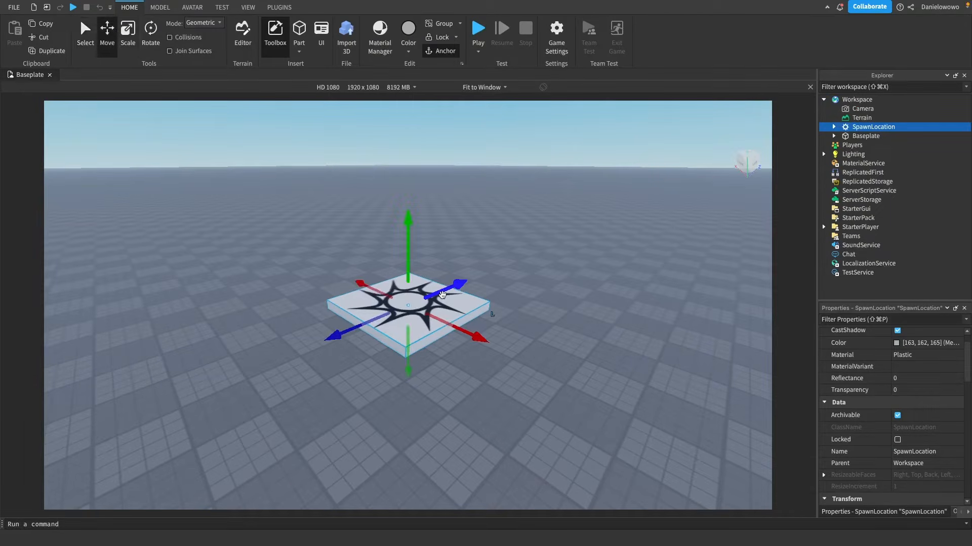
{"action": "left_click_drag", "start_coordinate": [442, 296], "coordinate": [427, 292]}
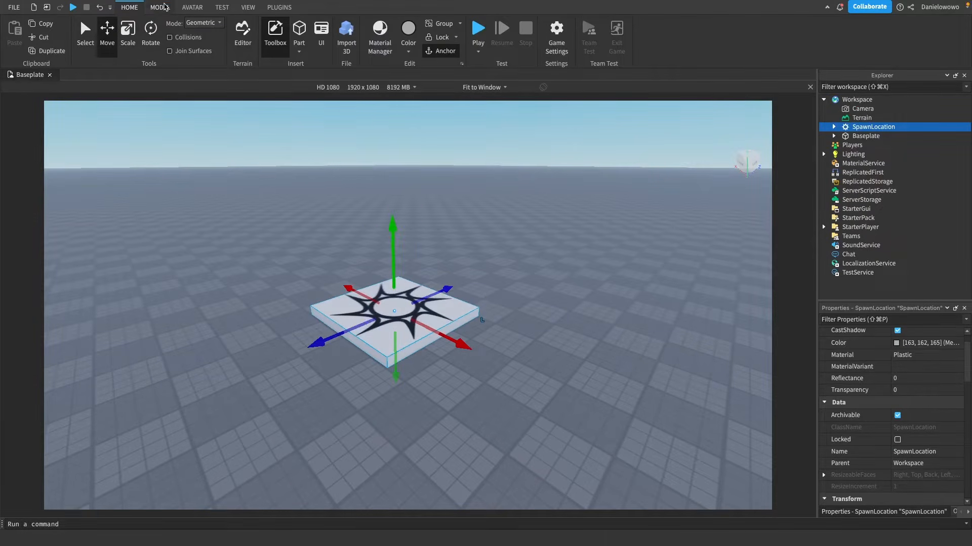
Set the rotation snap to 90° and rotate the SpawnLocation about its vertical axis
{"action": "left_click", "coordinate": [161, 8]}
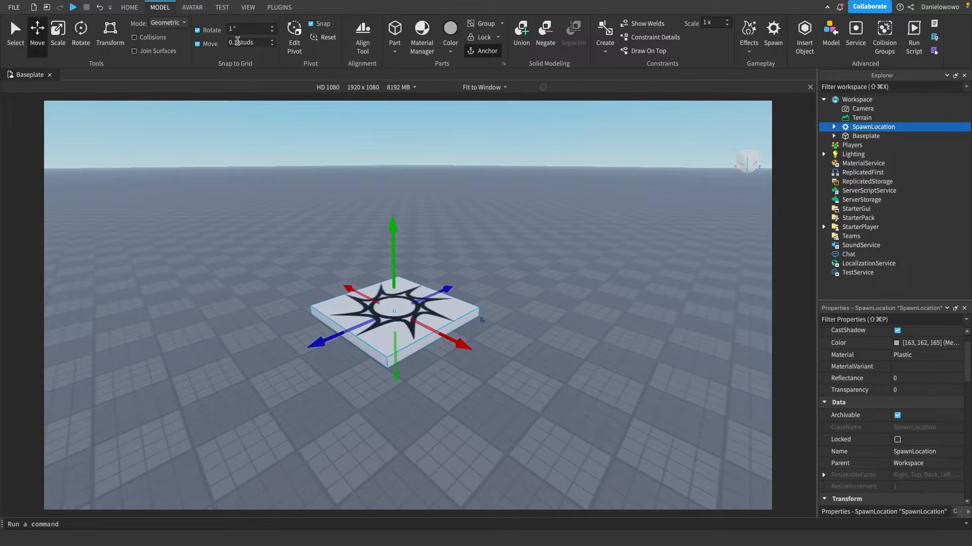
{"action": "left_click", "coordinate": [235, 29]}
{"action": "type", "text": "90"}
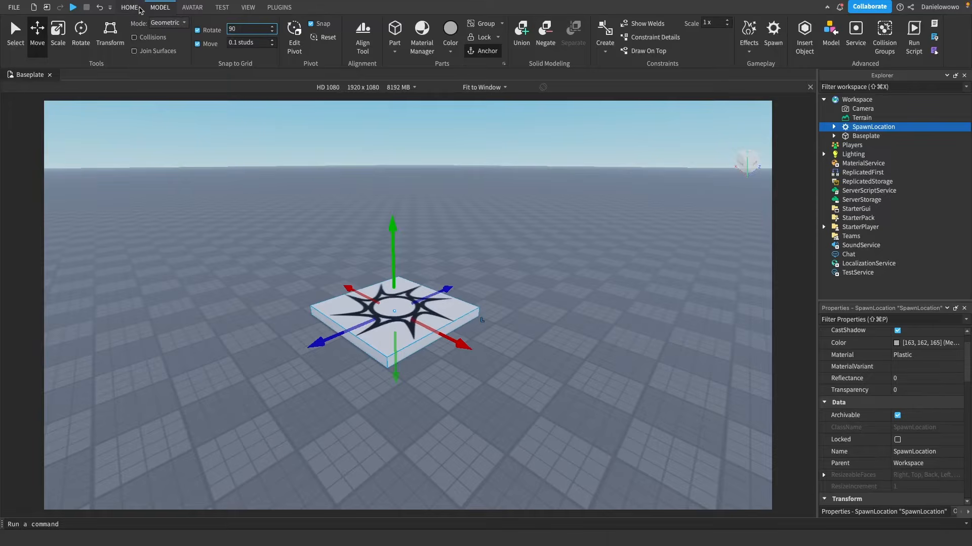
{"action": "left_click", "coordinate": [130, 7]}
{"action": "left_click", "coordinate": [151, 35]}
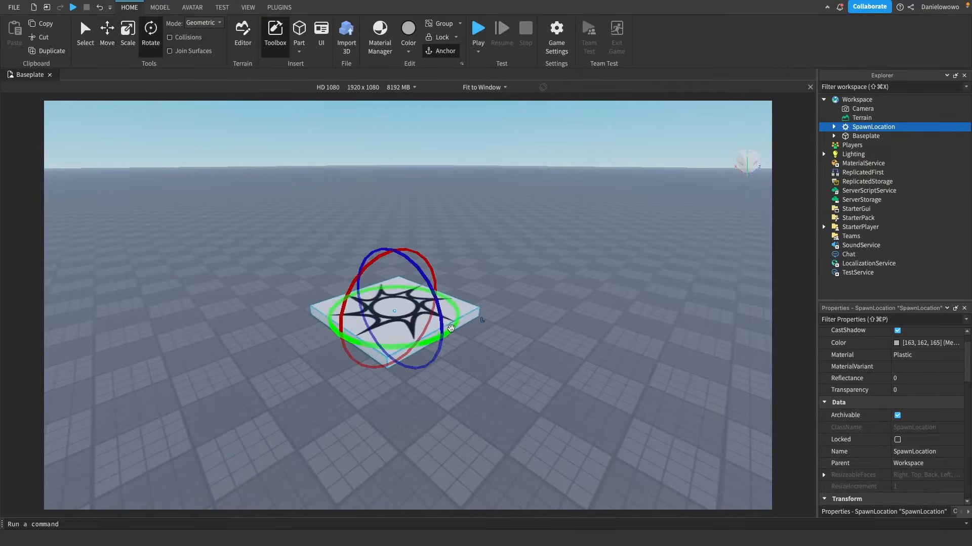
{"action": "left_click_drag", "start_coordinate": [457, 317], "coordinate": [364, 226]}
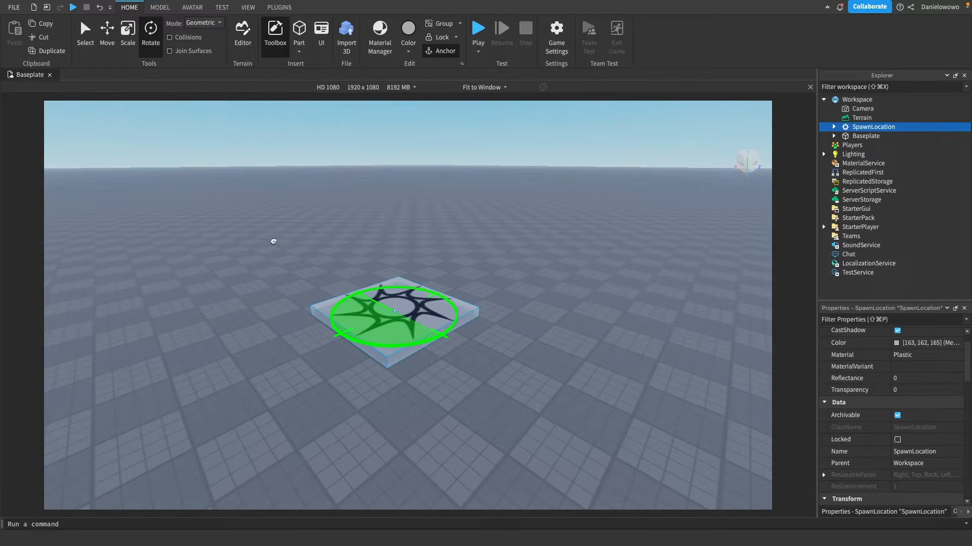
{"action": "left_click_drag", "start_coordinate": [255, 175], "coordinate": [219, 130]}
Set the rotation snap to 1° and deselect the SpawnLocation
{"action": "left_click", "coordinate": [160, 7]}
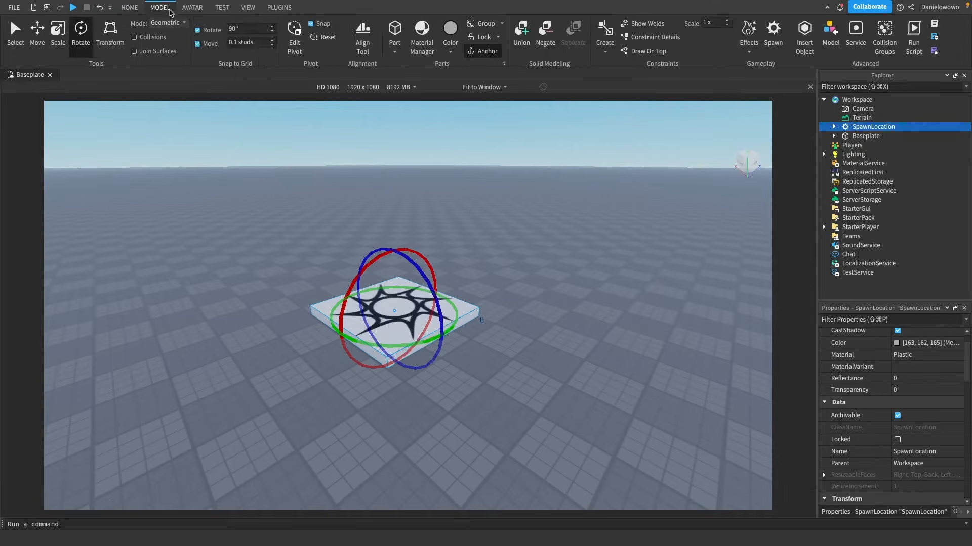
{"action": "double_click", "coordinate": [233, 30]}
{"action": "type", "text": "1"}
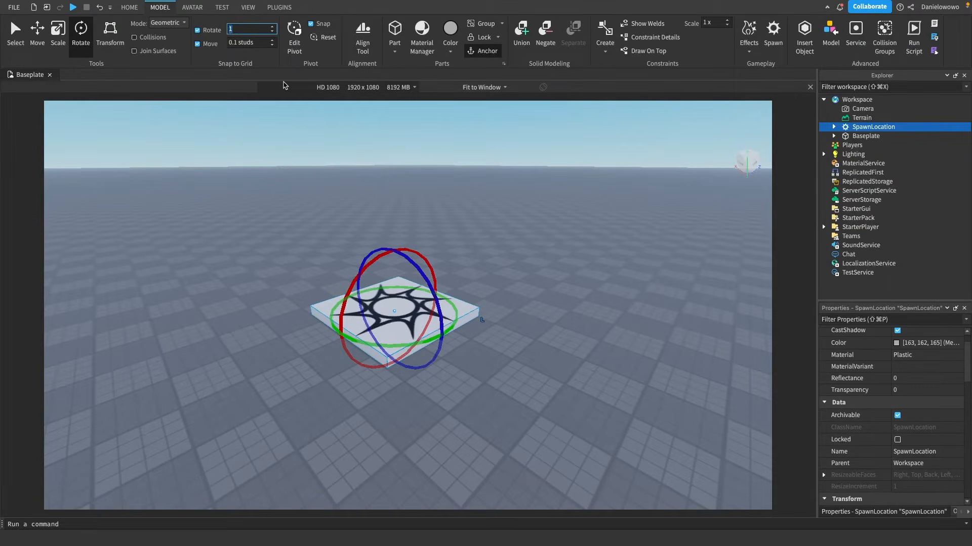
{"action": "left_click", "coordinate": [280, 149]}
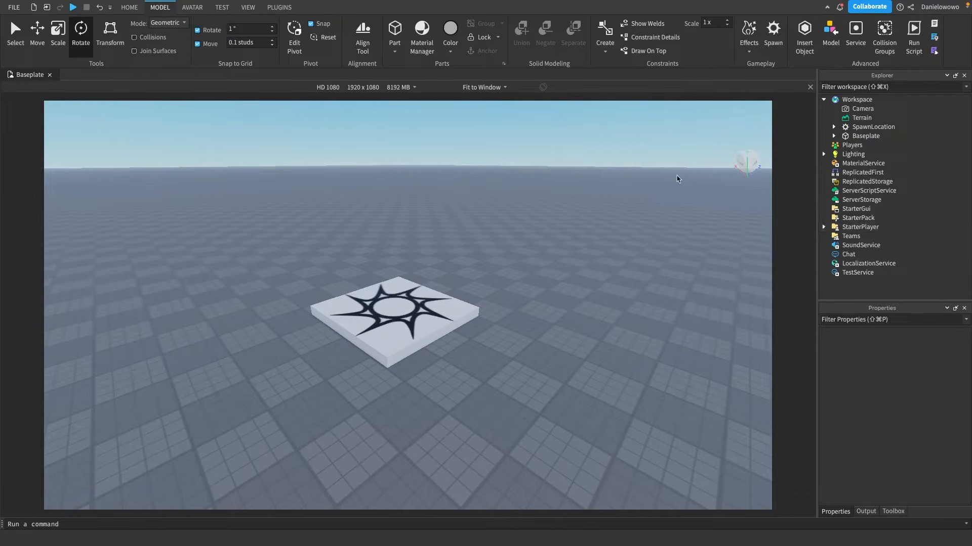
{"action": "mouse_move", "coordinate": [229, 4]}
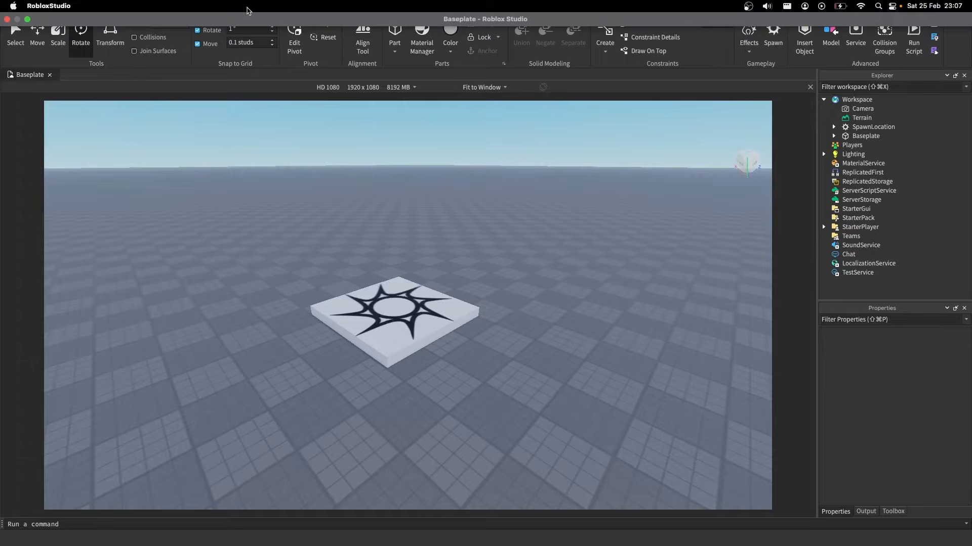
{"action": "left_click", "coordinate": [248, 7]}
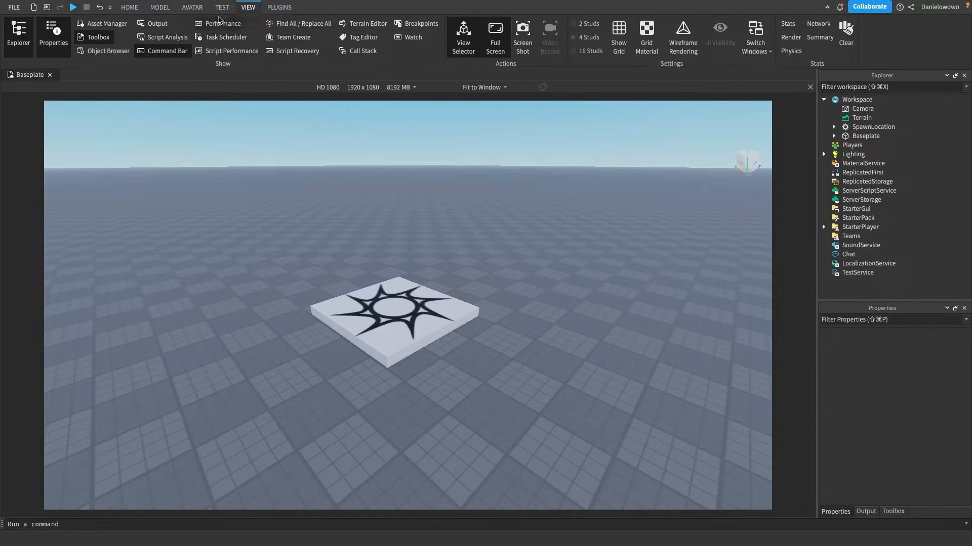
{"action": "left_click", "coordinate": [129, 7]}
Examine the extent of the baseplate from far out and up close around the SpawnLocation
{"action": "scroll", "coordinate": [300, 264], "scroll_direction": "down", "scroll_amount": 10}
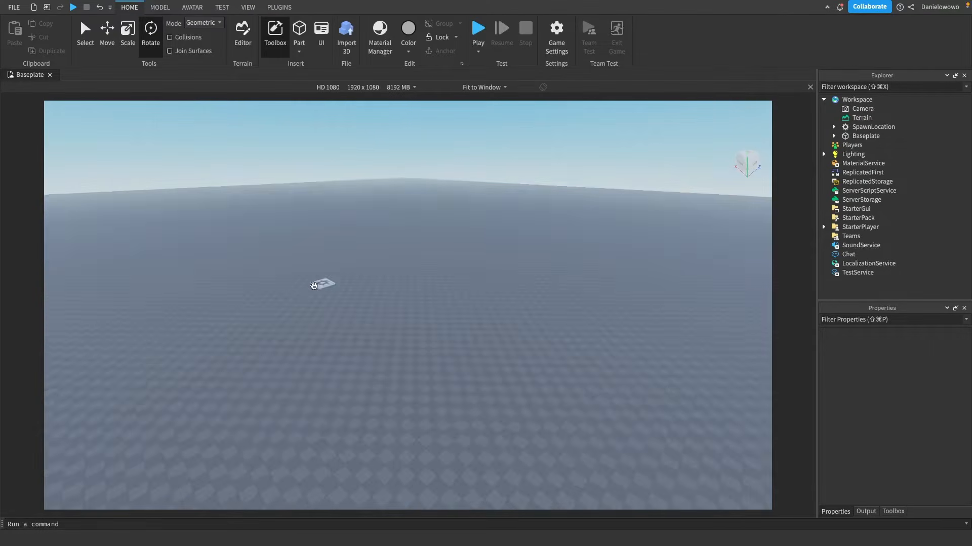
{"action": "scroll", "coordinate": [314, 284], "scroll_direction": "down", "scroll_amount": 8}
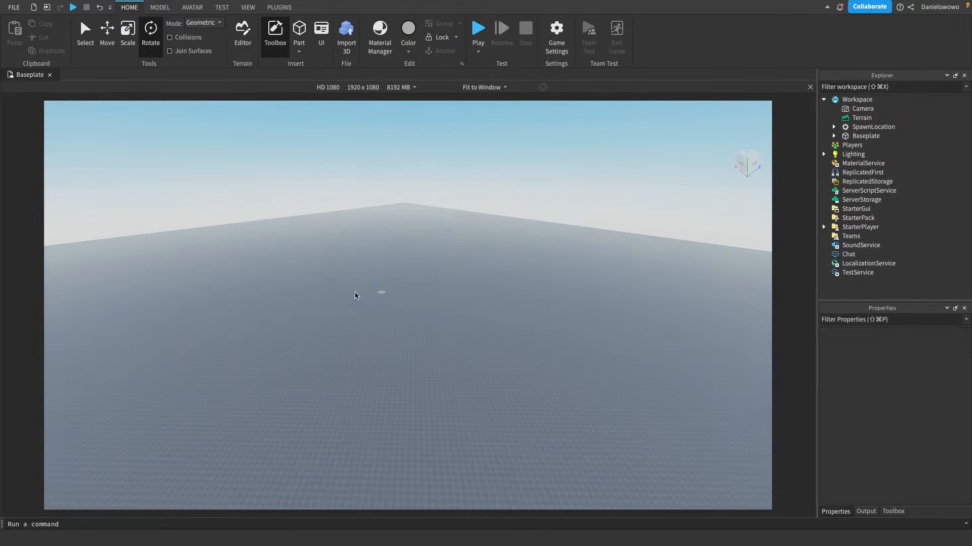
{"action": "scroll", "coordinate": [363, 311], "scroll_direction": "down", "scroll_amount": 2}
{"action": "right_click_drag", "start_coordinate": [361, 277], "coordinate": [360, 275]}
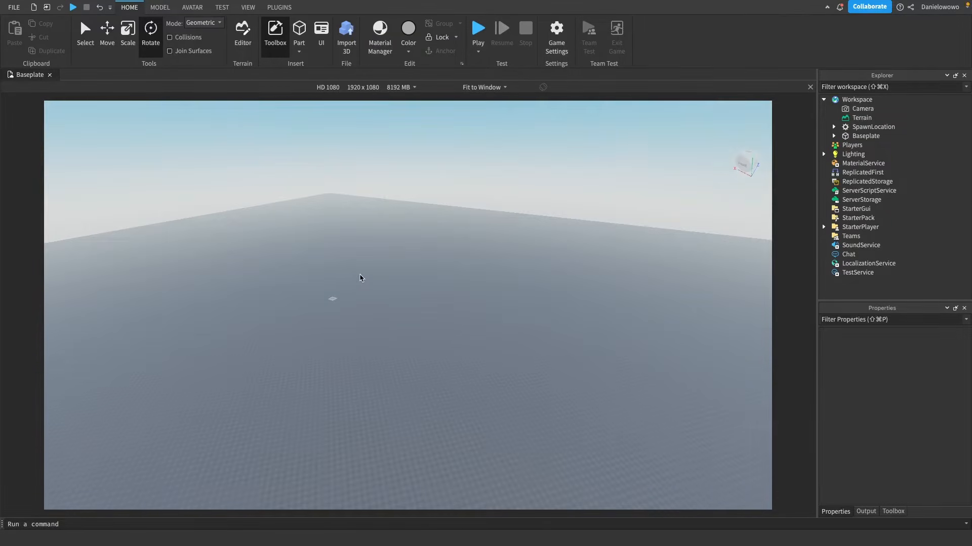
{"action": "scroll", "coordinate": [309, 305], "scroll_direction": "up", "scroll_amount": 8}
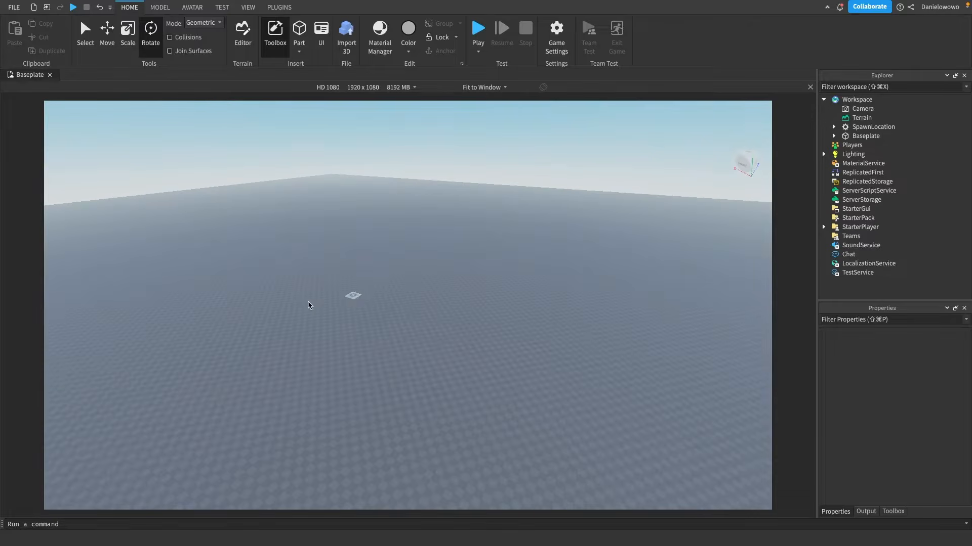
{"action": "scroll", "coordinate": [375, 289], "scroll_direction": "up", "scroll_amount": 4}
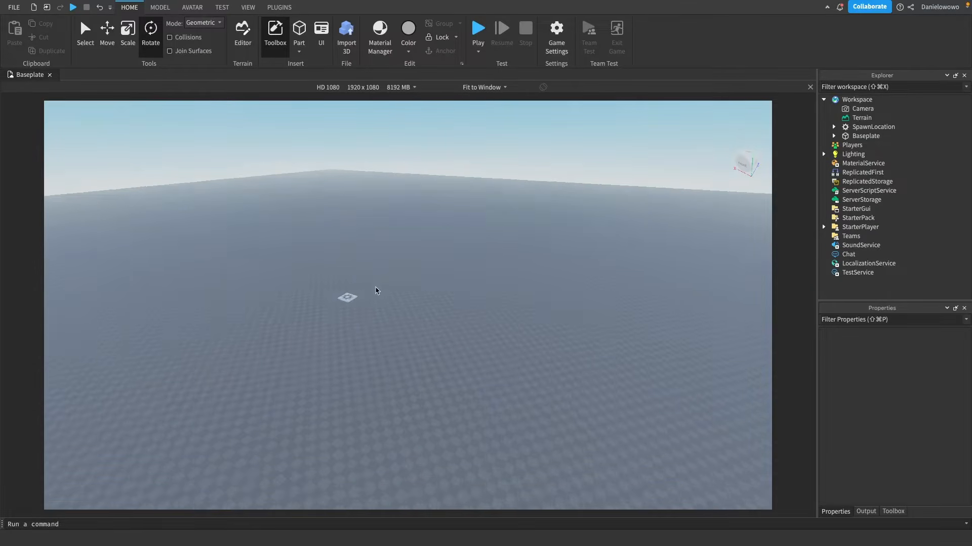
{"action": "scroll", "coordinate": [323, 301], "scroll_direction": "up", "scroll_amount": 5}
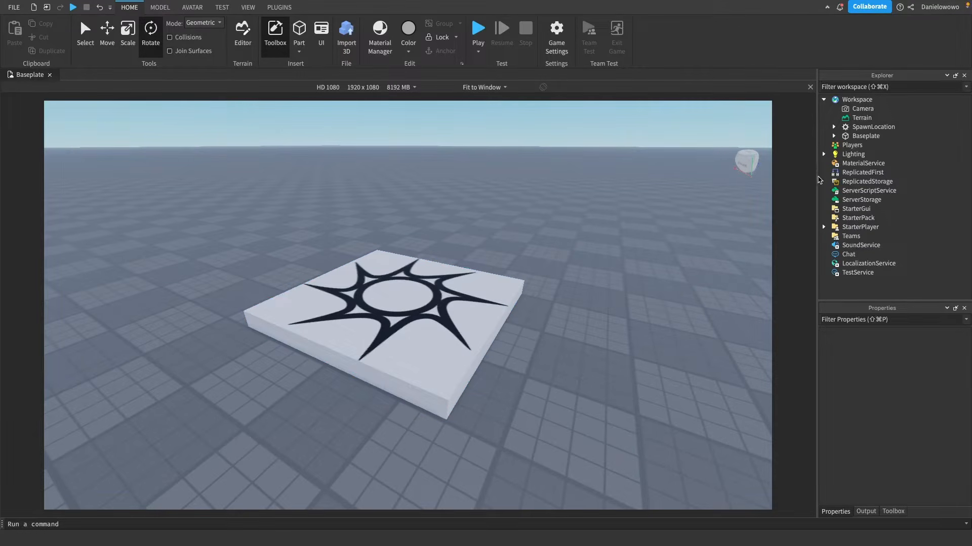
Select the Baseplate part in Workspace and view it from farther away
{"action": "left_click", "coordinate": [865, 135]}
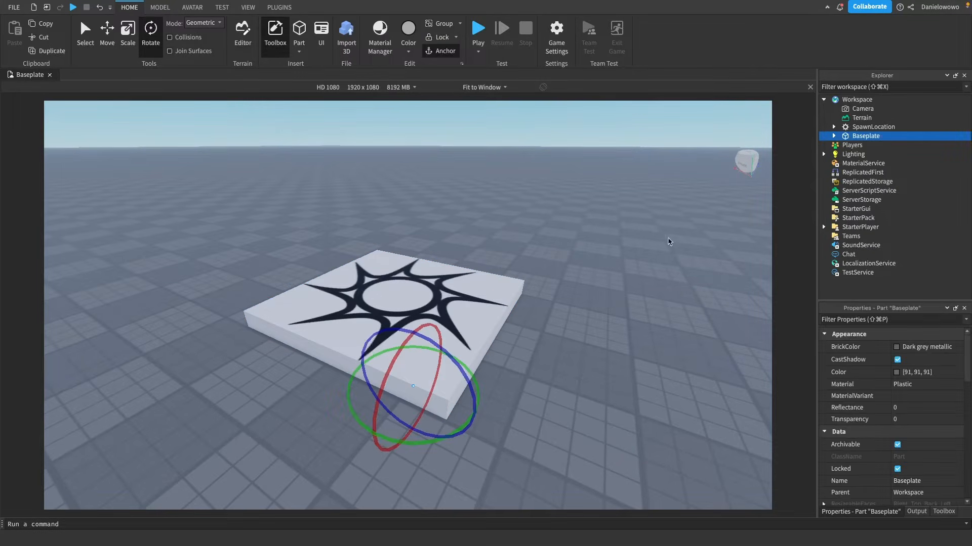
{"action": "scroll", "coordinate": [669, 242], "scroll_direction": "down", "scroll_amount": 10}
{"action": "scroll", "coordinate": [368, 313], "scroll_direction": "down", "scroll_amount": 5}
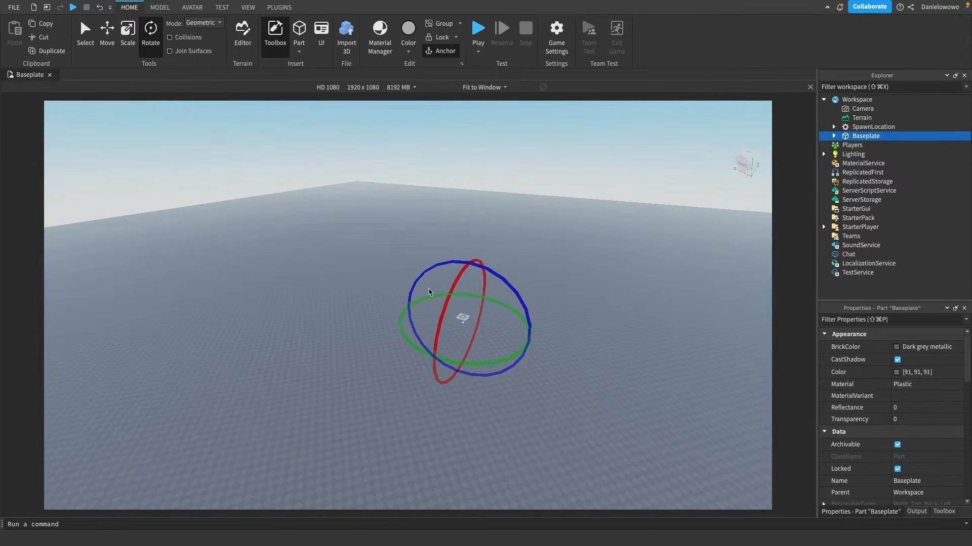
{"action": "scroll", "coordinate": [585, 326], "scroll_direction": "up", "scroll_amount": 6}
{"action": "middle_click_drag", "start_coordinate": [390, 291], "coordinate": [497, 300]}
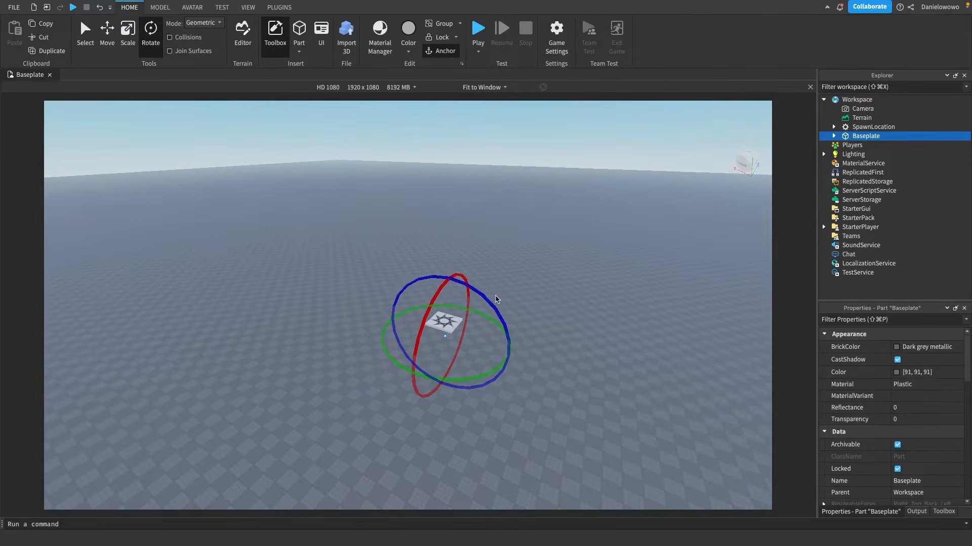
{"action": "left_click", "coordinate": [172, 7]}
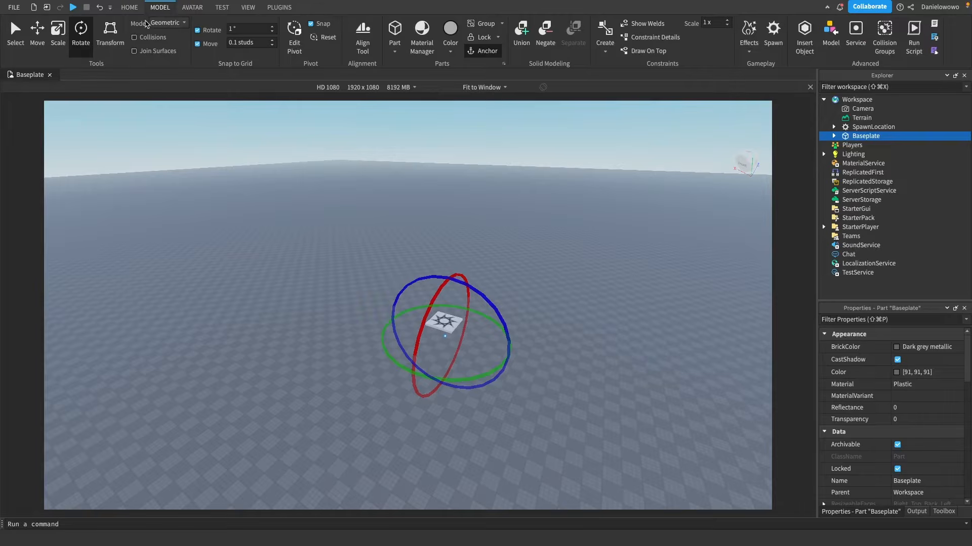
{"action": "left_click", "coordinate": [108, 40]}
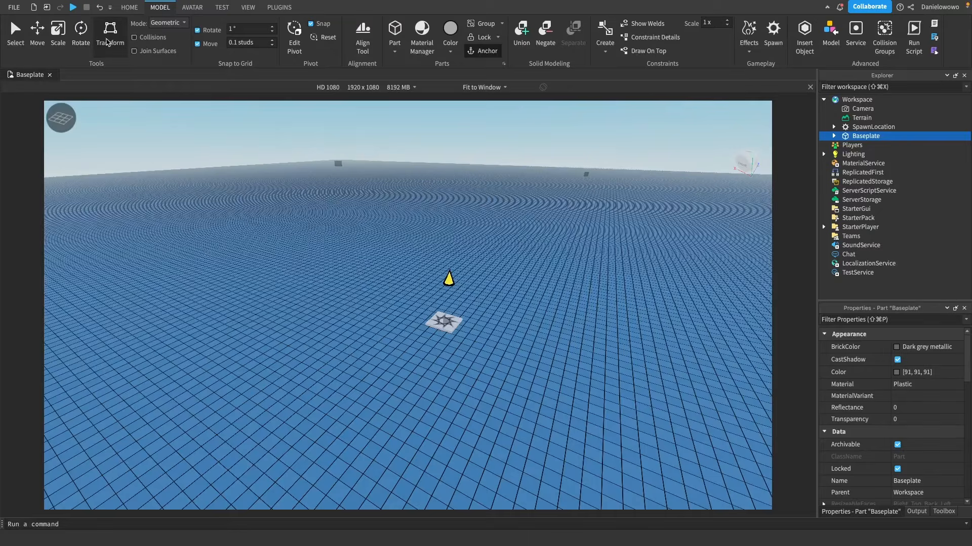
{"action": "left_click", "coordinate": [59, 35]}
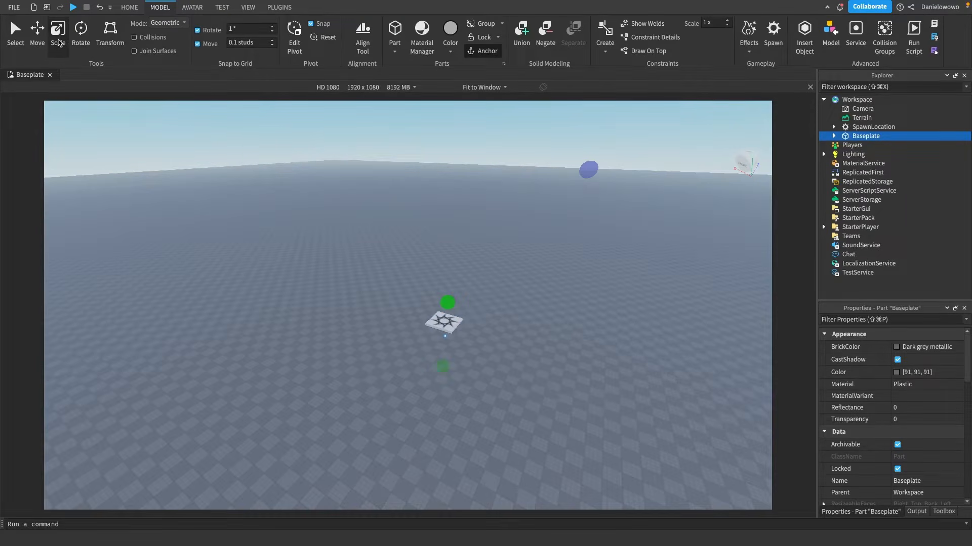
Switch to the Select tool and expand the Baseplate's Size property into its X, Y and Z components
{"action": "left_click", "coordinate": [16, 36]}
{"action": "scroll", "coordinate": [889, 390], "scroll_direction": "down", "scroll_amount": 3}
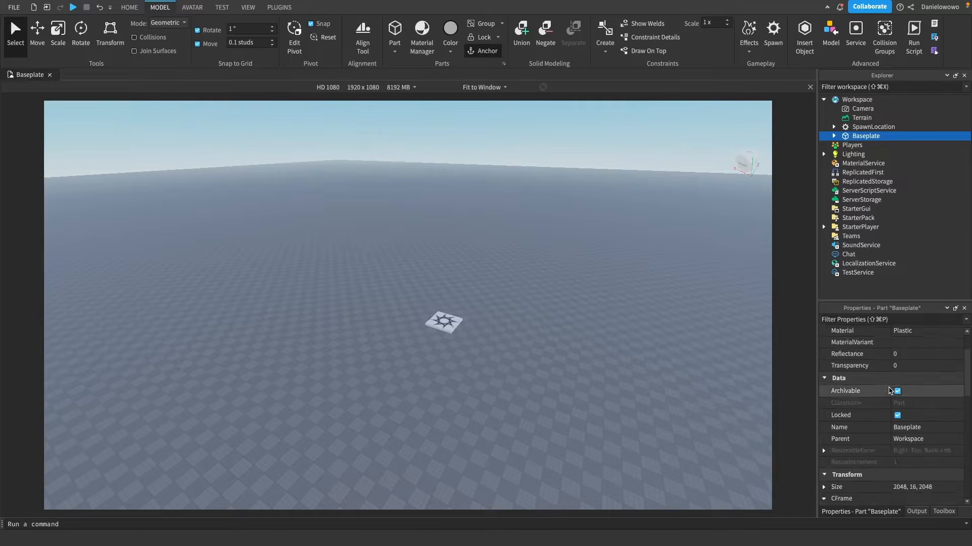
{"action": "scroll", "coordinate": [890, 390], "scroll_direction": "down", "scroll_amount": 2}
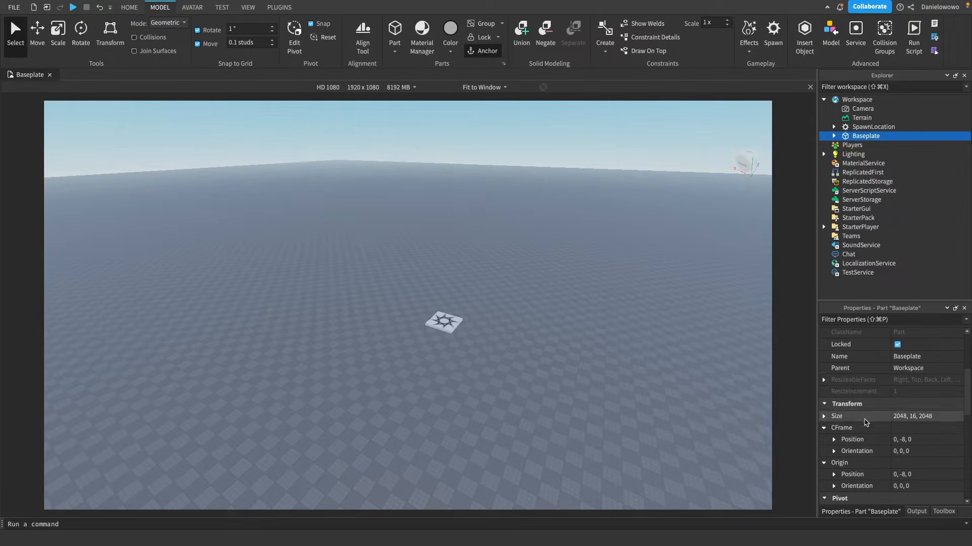
{"action": "left_click", "coordinate": [824, 417]}
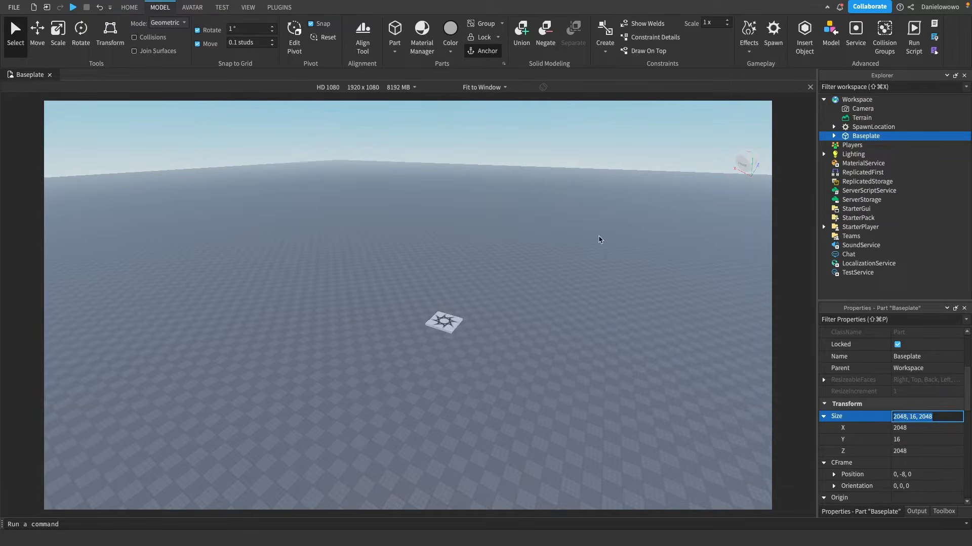
Examine the X, Y and Z axis directions on the view orientation cube from several angles
{"action": "left_click_drag", "start_coordinate": [750, 165], "coordinate": [729, 166]}
{"action": "right_click_drag", "start_coordinate": [736, 198], "coordinate": [735, 201]}
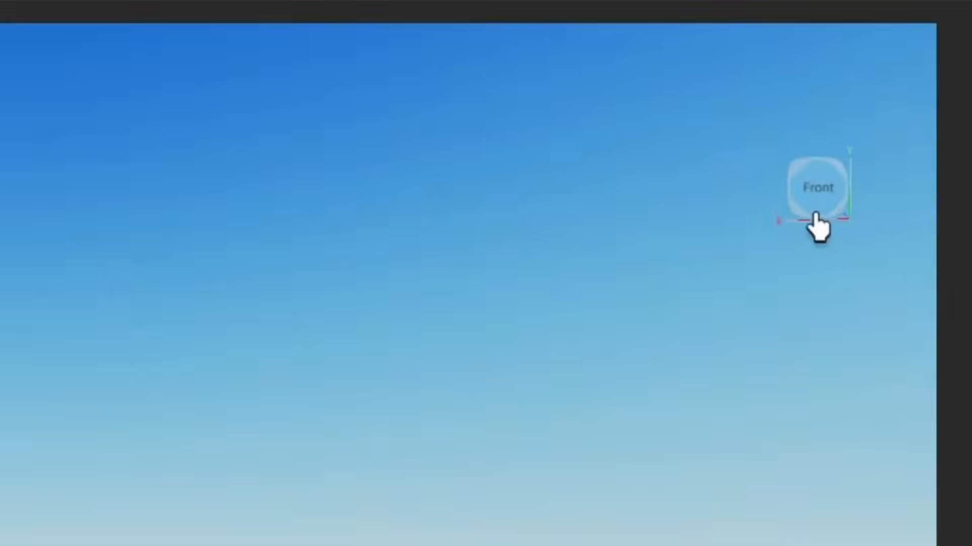
{"action": "right_click_drag", "start_coordinate": [833, 242], "coordinate": [833, 256]}
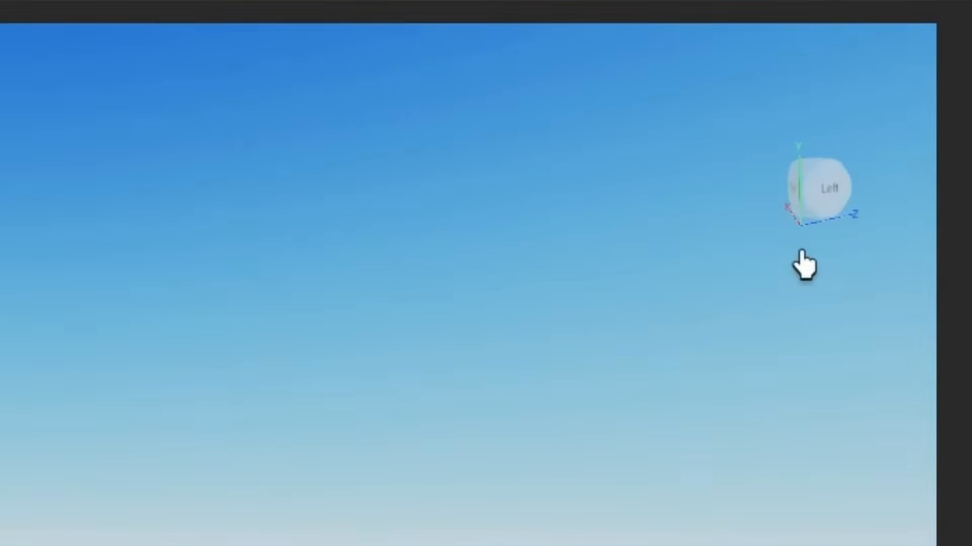
{"action": "right_click_drag", "start_coordinate": [778, 267], "coordinate": [777, 265]}
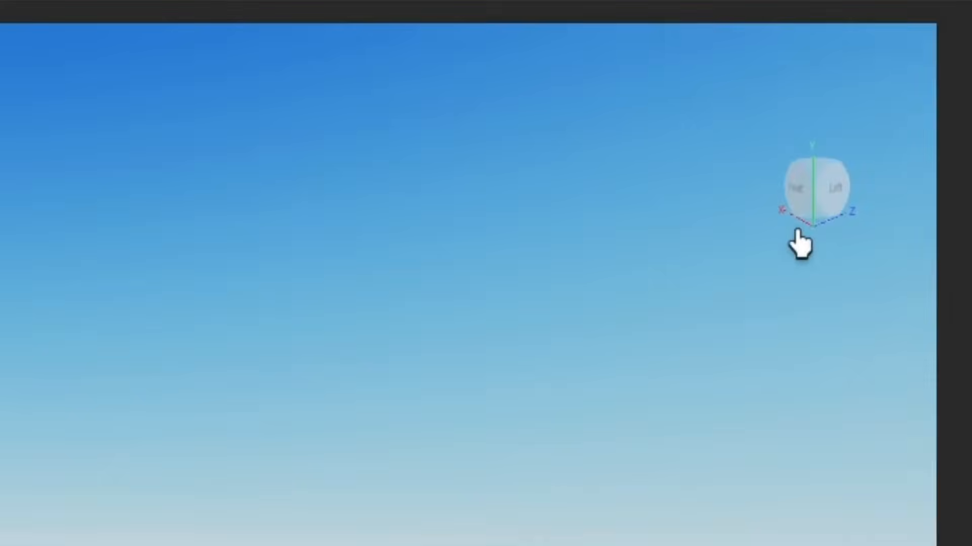
{"action": "right_click_drag", "start_coordinate": [556, 369], "coordinate": [556, 370]}
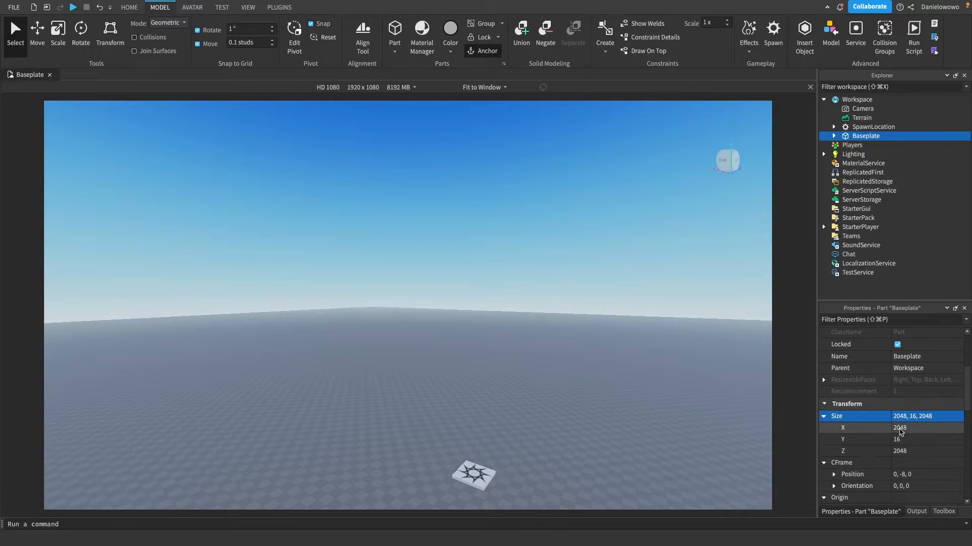
Set the Baseplate's X size and Z size to 32 each
{"action": "left_click", "coordinate": [900, 432]}
{"action": "type", "text": "3"}
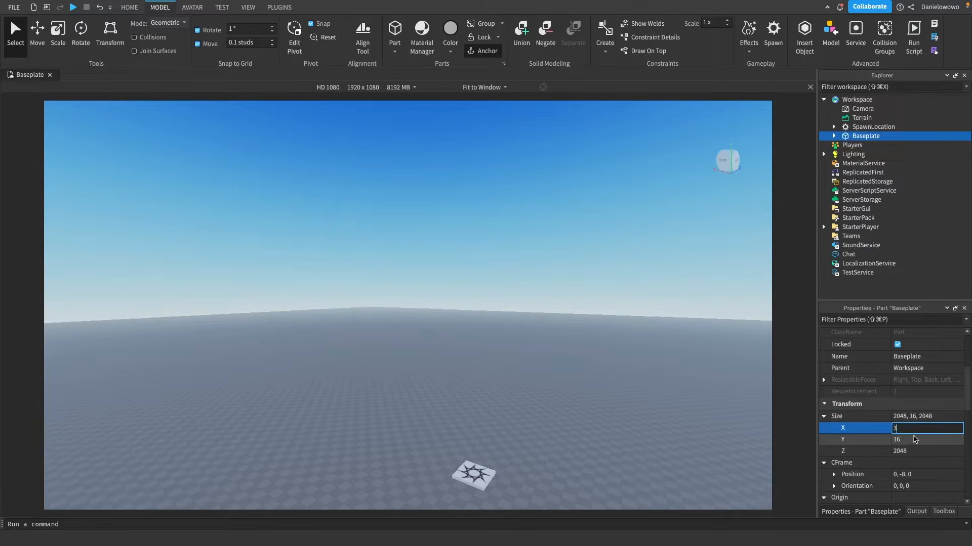
{"action": "type", "text": "2"}
{"action": "left_click", "coordinate": [905, 450]}
{"action": "type", "text": "32"}
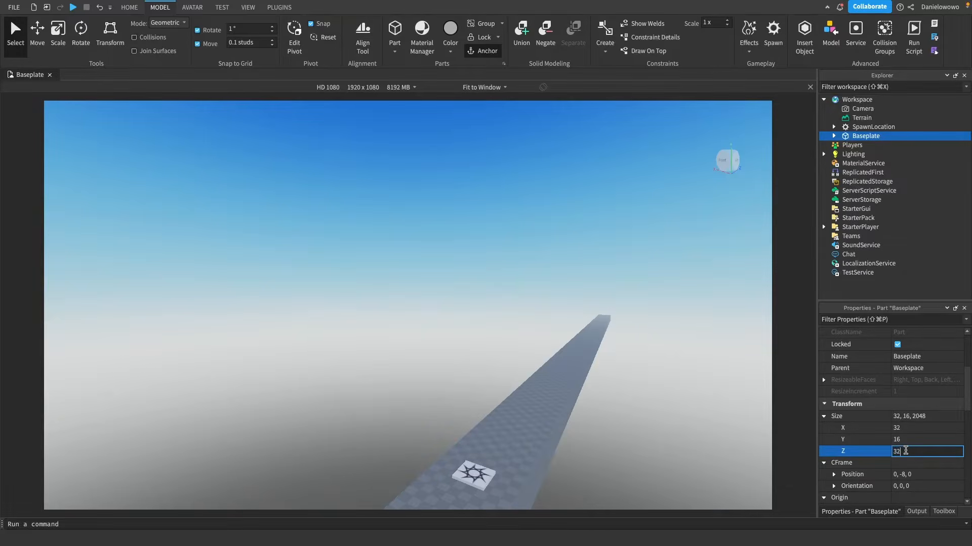
{"action": "key", "text": "Return"}
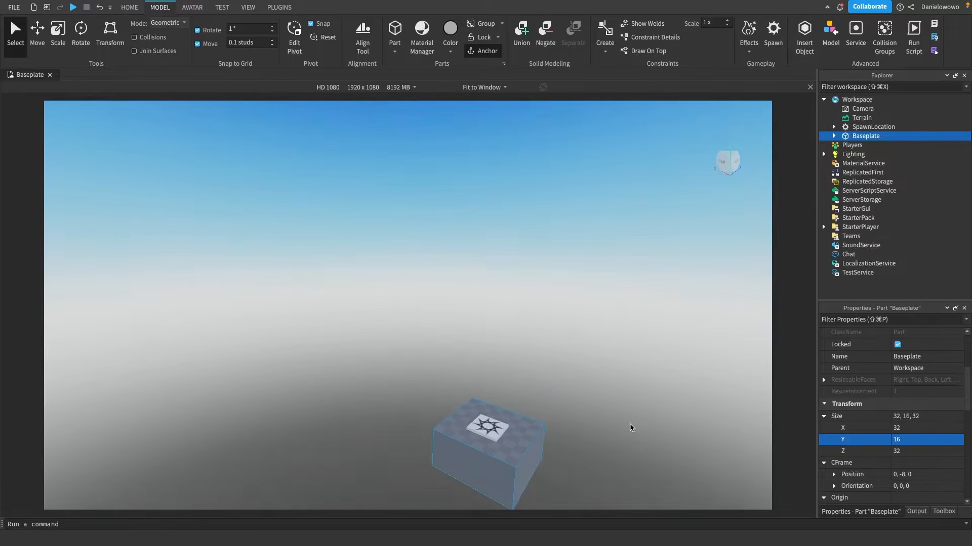
Set the Baseplate's thickness (Y size) to 1
{"action": "middle_click_drag", "start_coordinate": [630, 425], "coordinate": [634, 401]}
{"action": "left_click", "coordinate": [910, 444]}
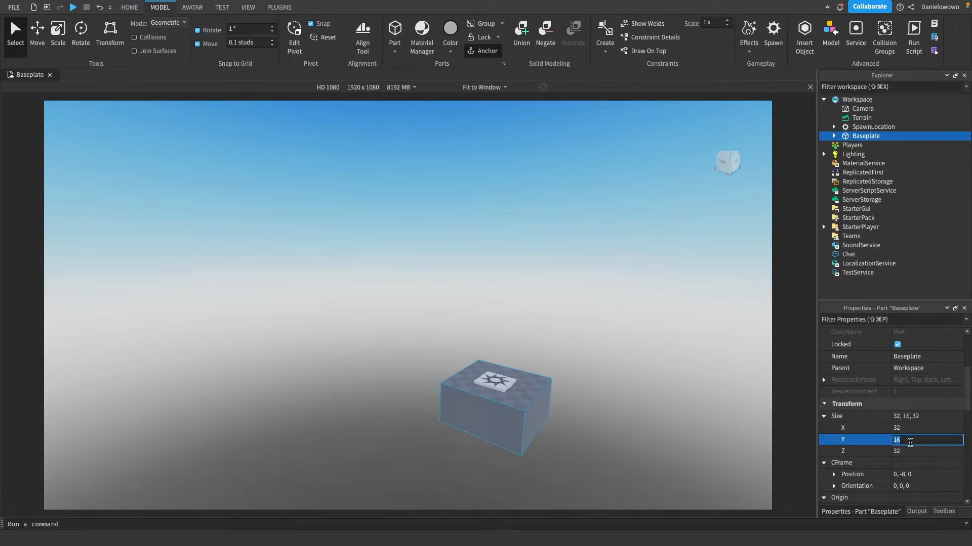
{"action": "type", "text": "1"}
{"action": "key", "text": "Return"}
Place the floating SpawnLocation onto the surface of the Baseplate, at about -1.1, -7, 0.6
{"action": "right_click_drag", "start_coordinate": [633, 380], "coordinate": [608, 394]}
{"action": "scroll", "coordinate": [609, 393], "scroll_direction": "up", "scroll_amount": 5}
{"action": "key", "text": "a"}
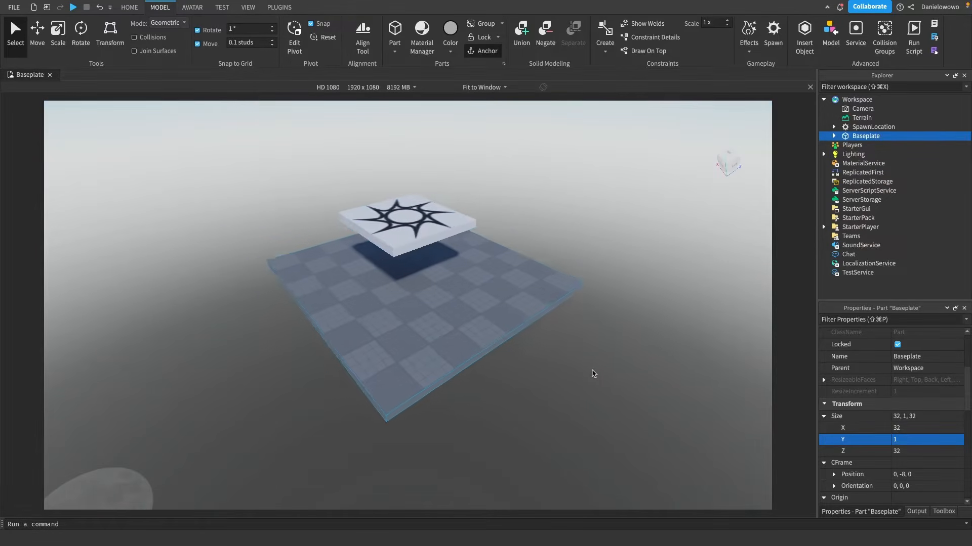
{"action": "left_click_drag", "start_coordinate": [434, 222], "coordinate": [432, 275]}
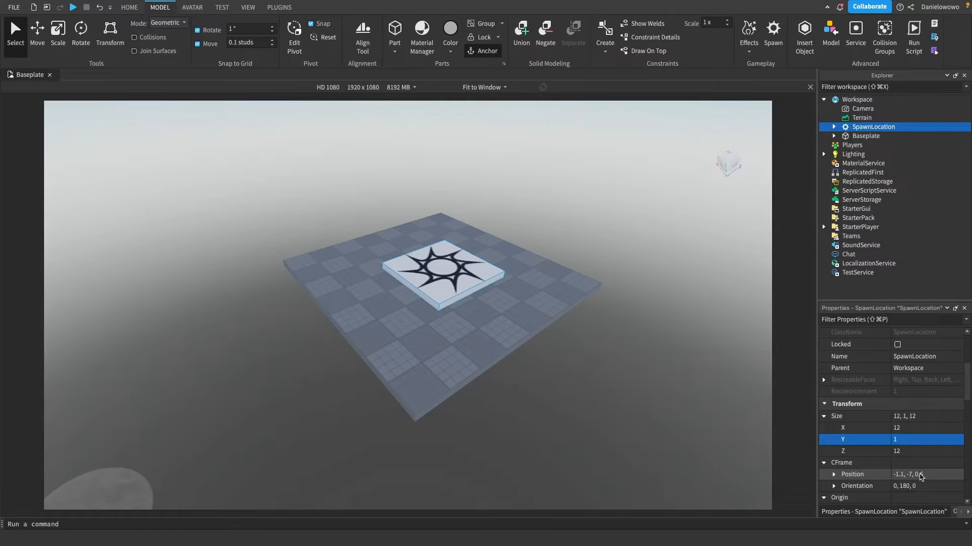
Set the SpawnLocation's CFrame position to 0, 0, 0
{"action": "left_click", "coordinate": [834, 474]}
{"action": "scroll", "coordinate": [860, 430], "scroll_direction": "down", "scroll_amount": 1}
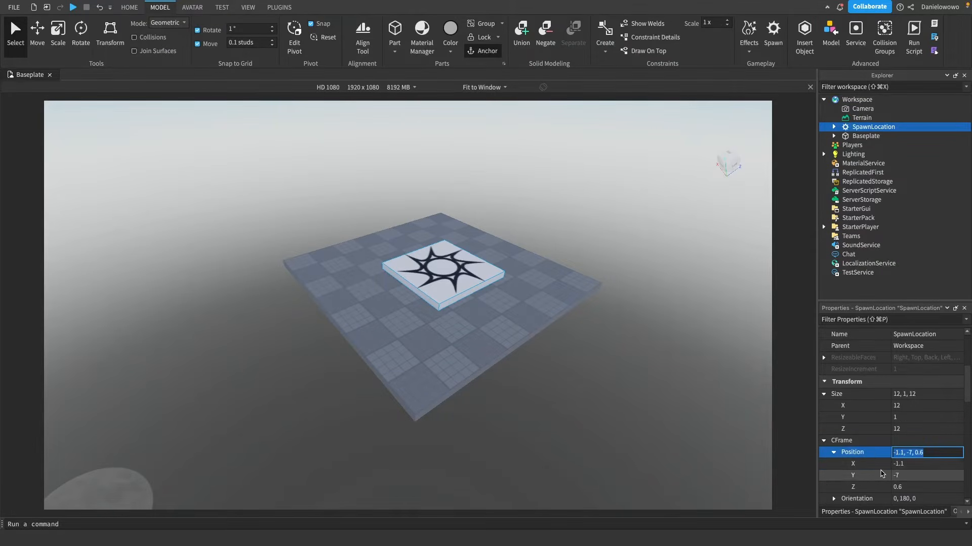
{"action": "left_click", "coordinate": [913, 465]}
{"action": "type", "text": "0"}
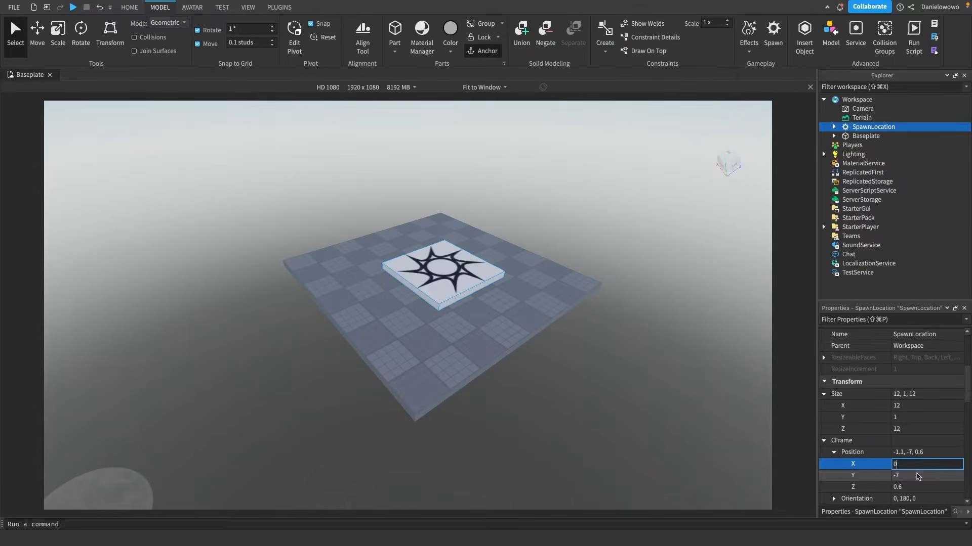
{"action": "left_click", "coordinate": [918, 476]}
{"action": "type", "text": "0, 0, 00"}
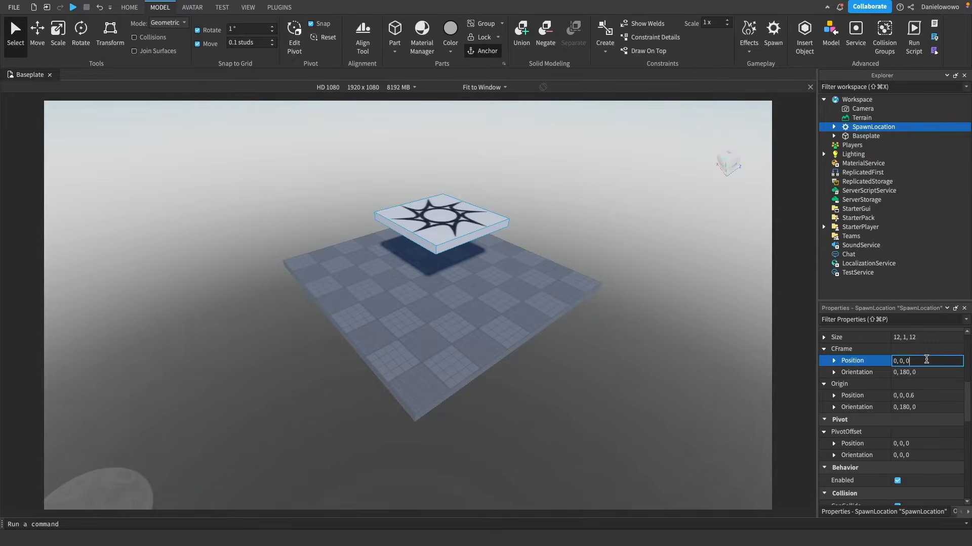
{"action": "key", "text": "Return"}
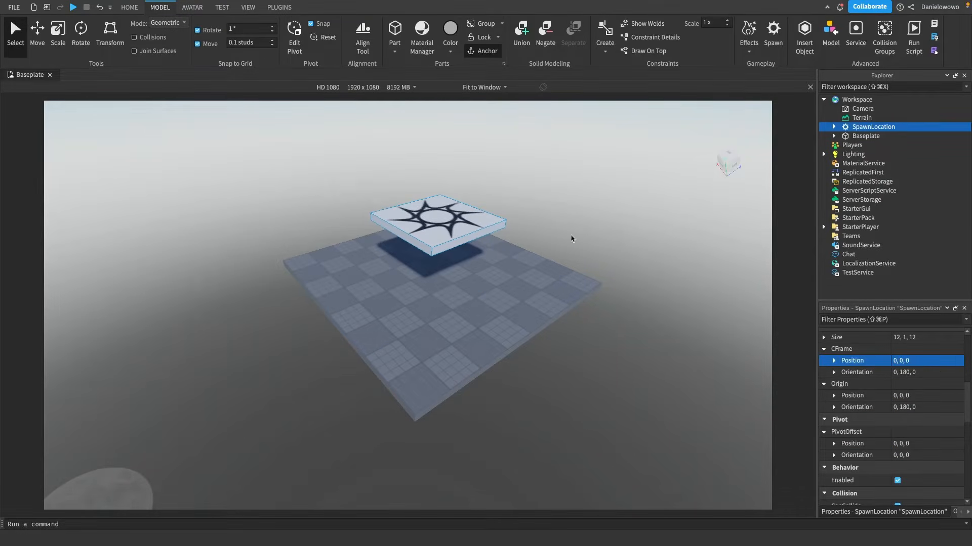
Lower the SpawnLocation along its vertical axis with the Move tool to a Y position of about -6.8, onto the Baseplate
{"action": "left_click", "coordinate": [37, 32]}
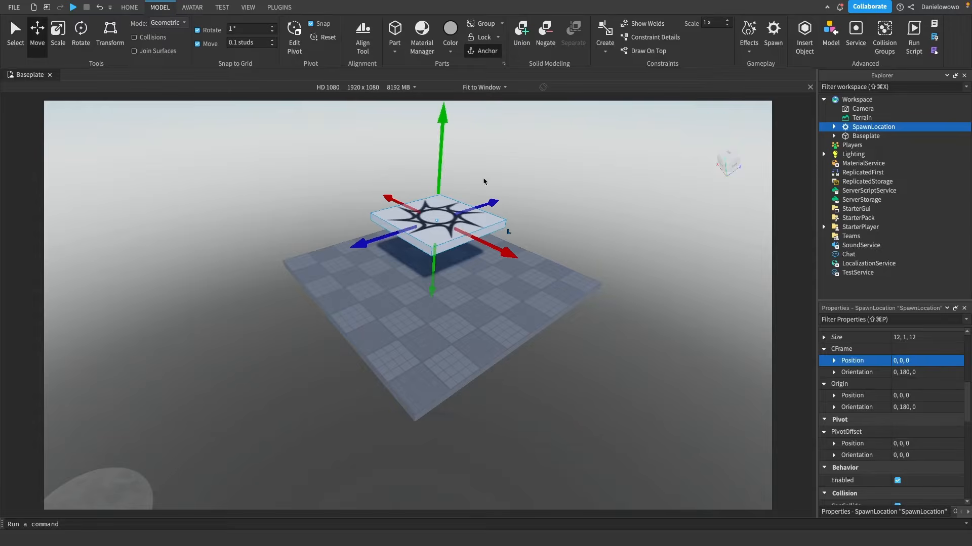
{"action": "left_click_drag", "start_coordinate": [443, 159], "coordinate": [447, 215]}
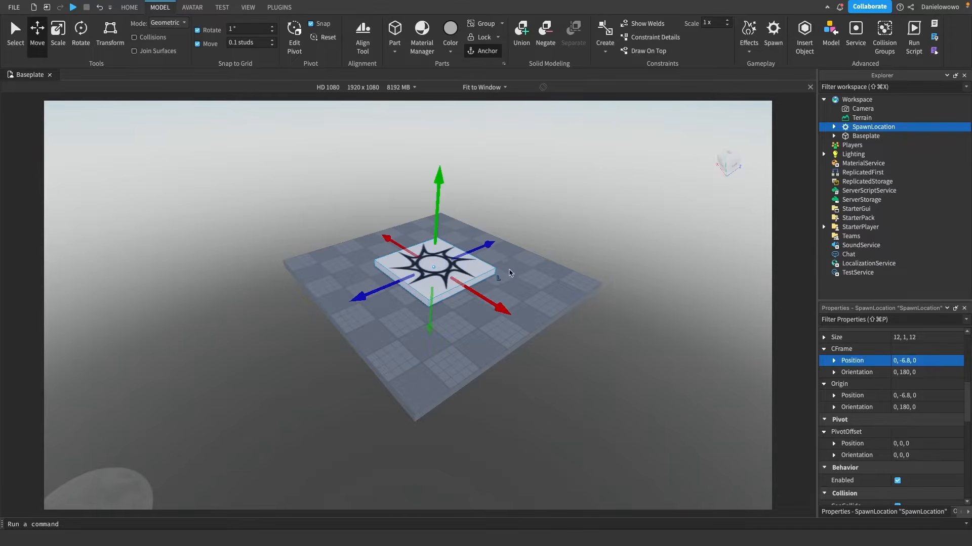
Change the Baseplate's colour to olive yellow, RGB 110, 106, 26
{"action": "left_click", "coordinate": [859, 136]}
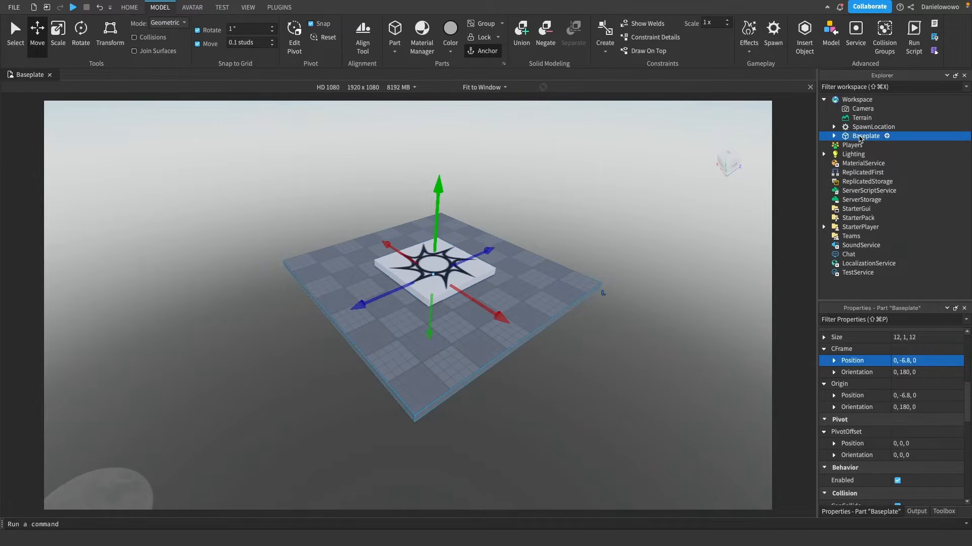
{"action": "left_click", "coordinate": [887, 433]}
{"action": "scroll", "coordinate": [887, 433], "scroll_direction": "up", "scroll_amount": 5}
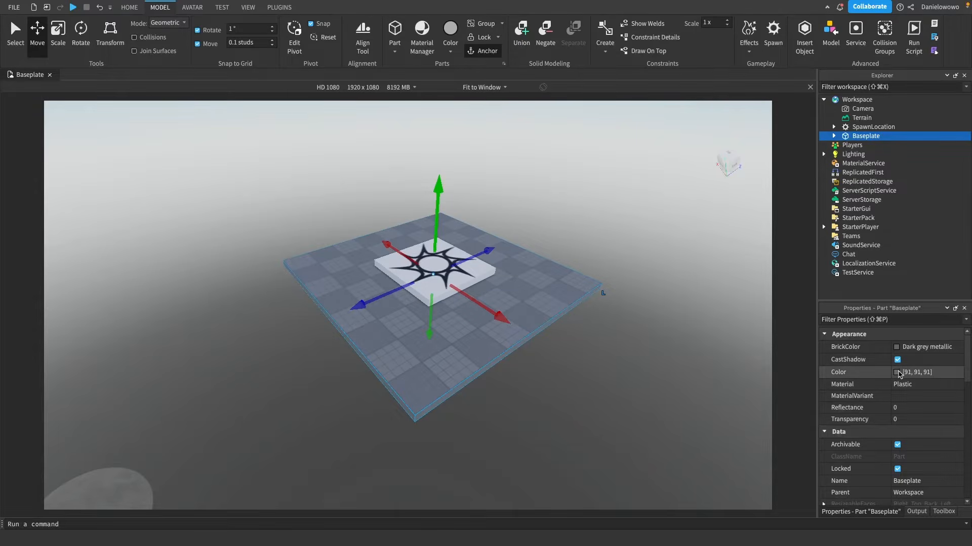
{"action": "left_click", "coordinate": [897, 374]}
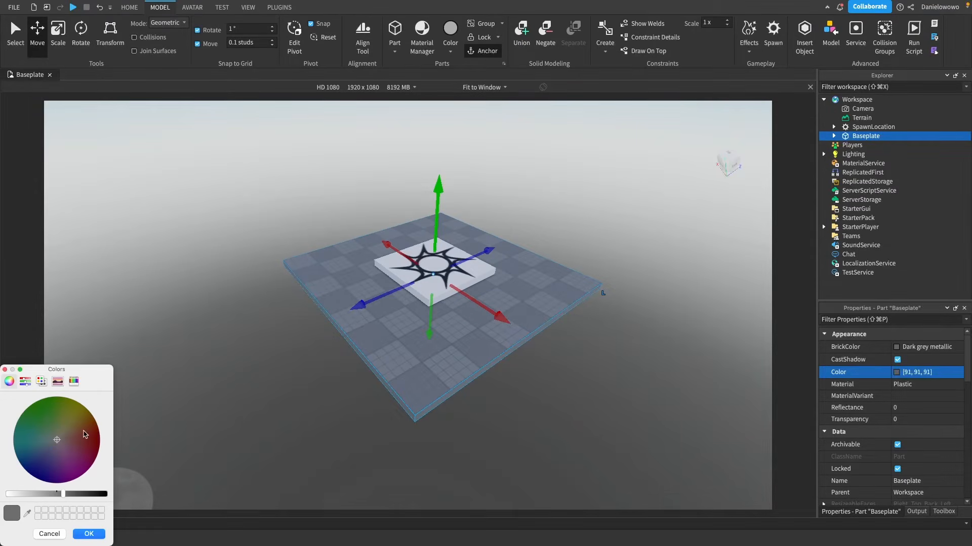
{"action": "left_click", "coordinate": [60, 432]}
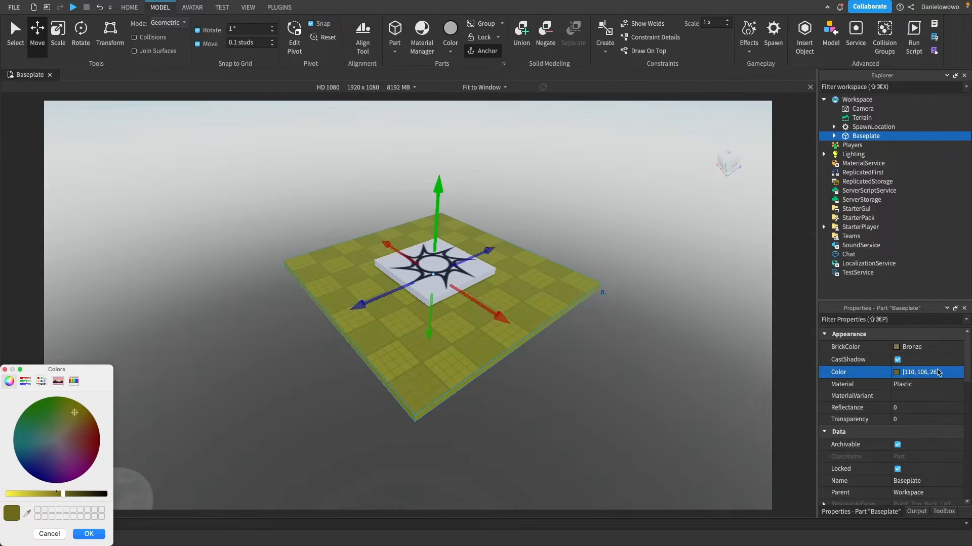
{"action": "left_click", "coordinate": [909, 350]}
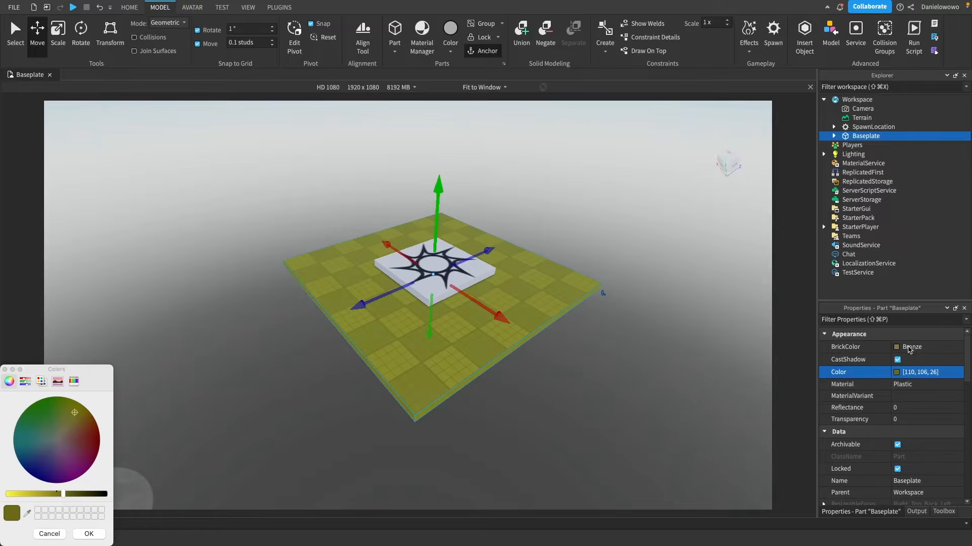
{"action": "left_click", "coordinate": [101, 534]}
Try the LeafyGrass material on the Baseplate and switch it to Neon
{"action": "left_click", "coordinate": [921, 383]}
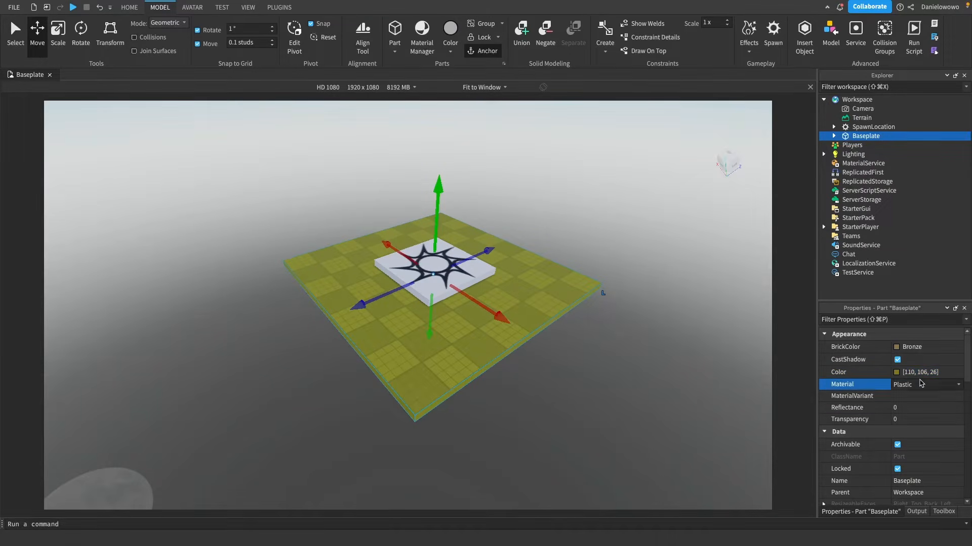
{"action": "left_click", "coordinate": [921, 383]}
{"action": "left_click", "coordinate": [920, 401]}
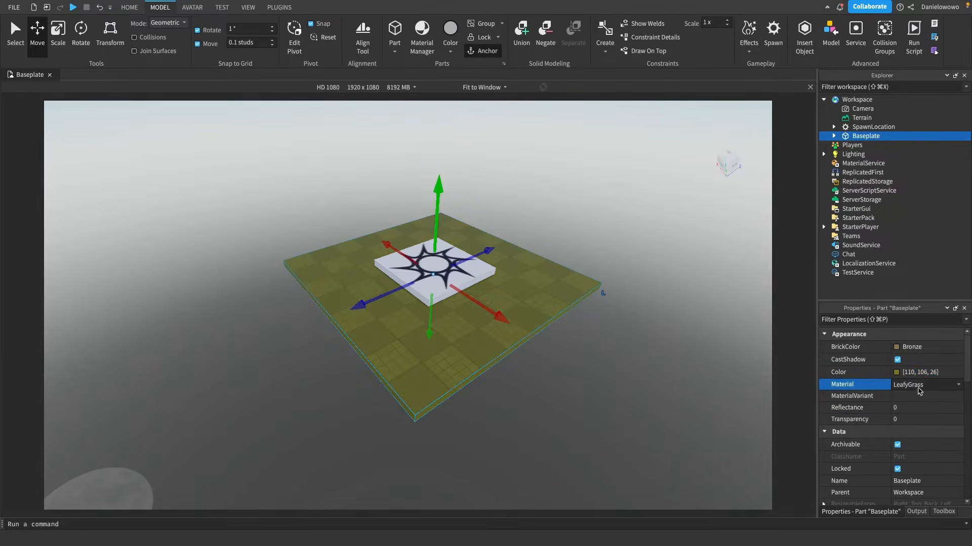
{"action": "left_click", "coordinate": [919, 391]}
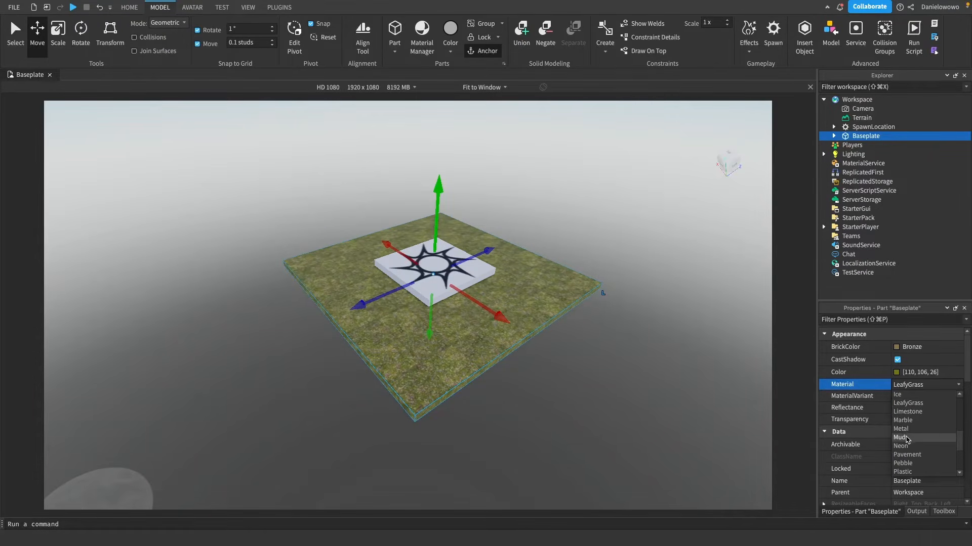
{"action": "left_click", "coordinate": [905, 446]}
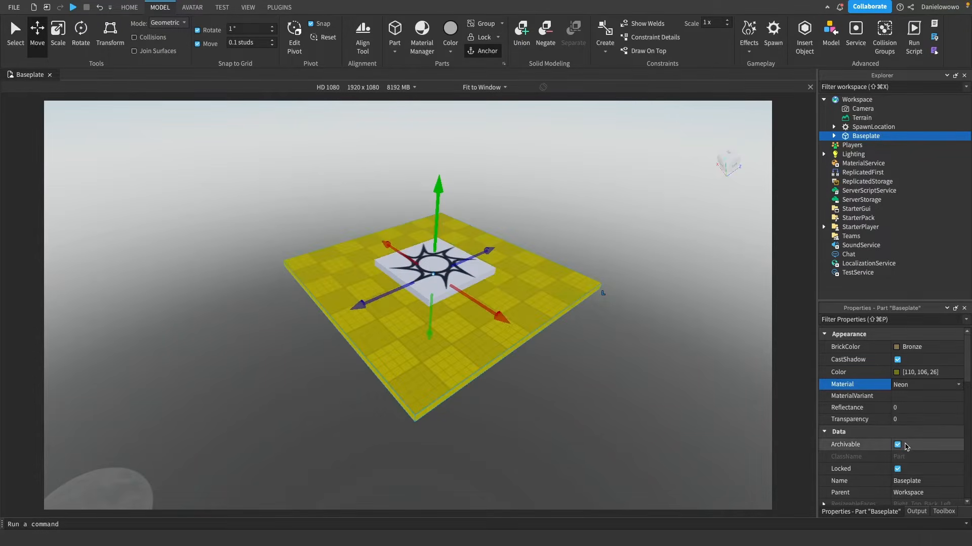
Delete the Texture object inside the Baseplate
{"action": "left_click", "coordinate": [833, 136]}
{"action": "left_click", "coordinate": [871, 145]}
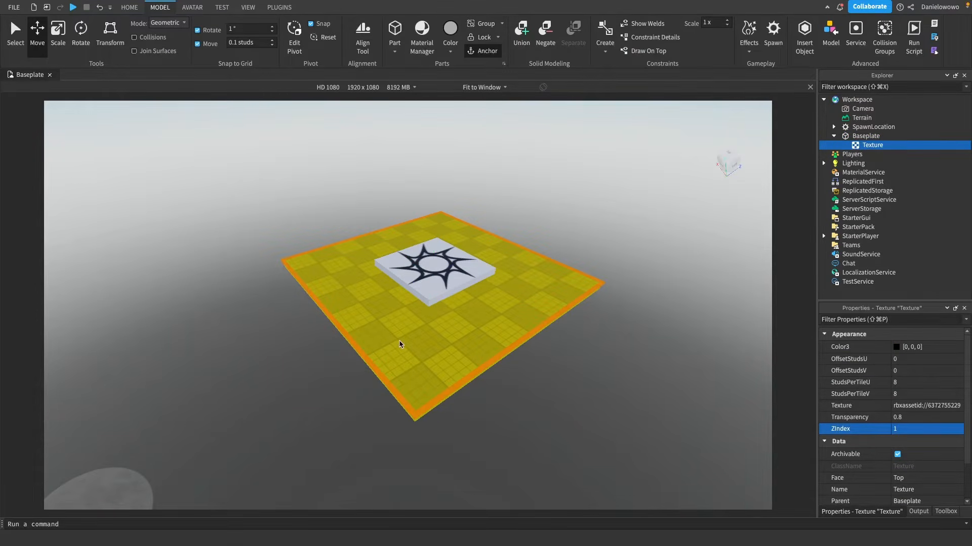
{"action": "key", "text": "Delete"}
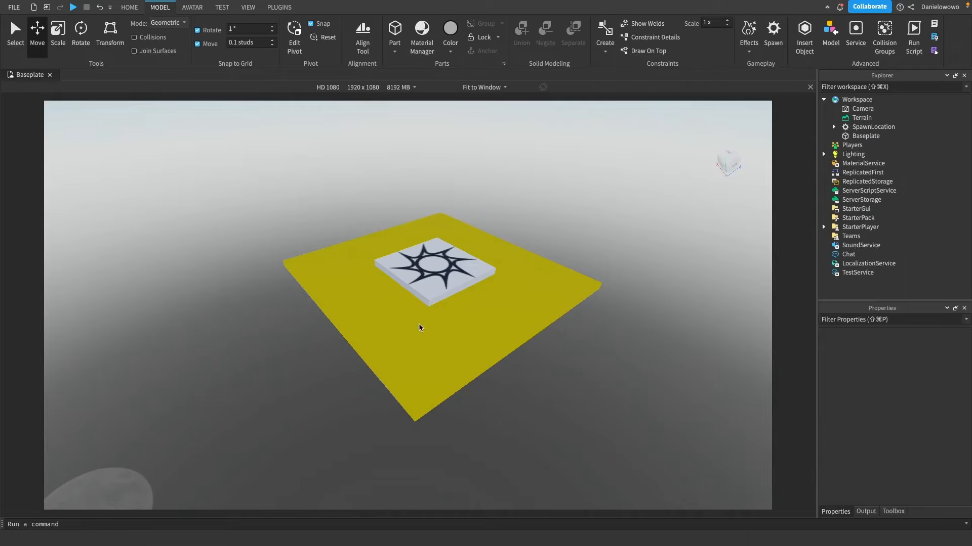
Change the SpawnLocation's colour to red, RGB 180, 28, 13
{"action": "left_click", "coordinate": [437, 282]}
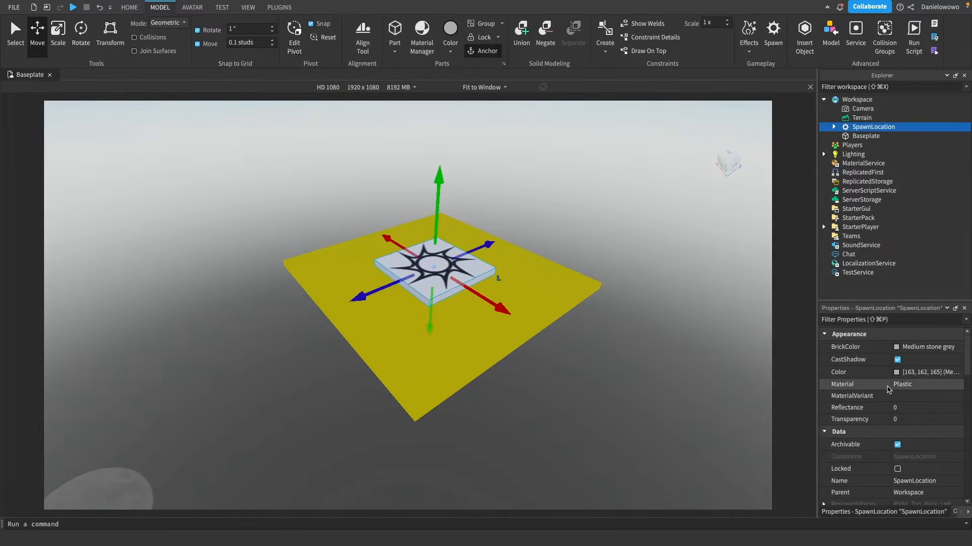
{"action": "left_click", "coordinate": [896, 373]}
{"action": "left_click_drag", "start_coordinate": [86, 409], "coordinate": [97, 436]}
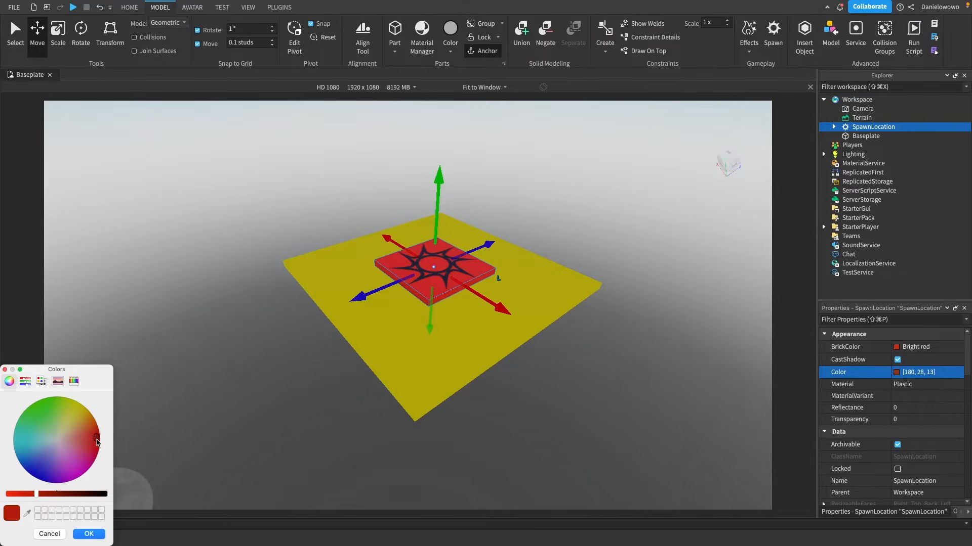
{"action": "left_click", "coordinate": [96, 537]}
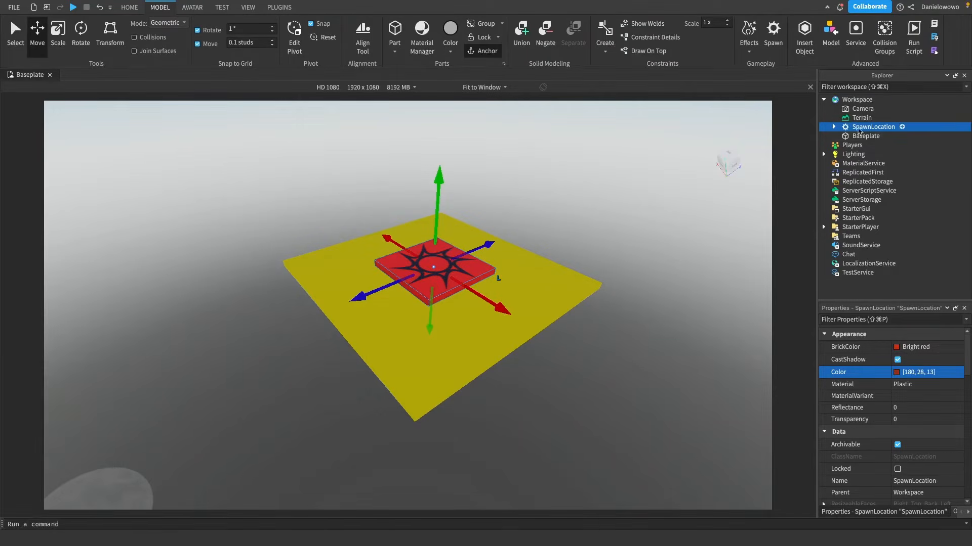
Delete the Decal inside the SpawnLocation
{"action": "left_click", "coordinate": [834, 127]}
{"action": "left_click", "coordinate": [869, 135]}
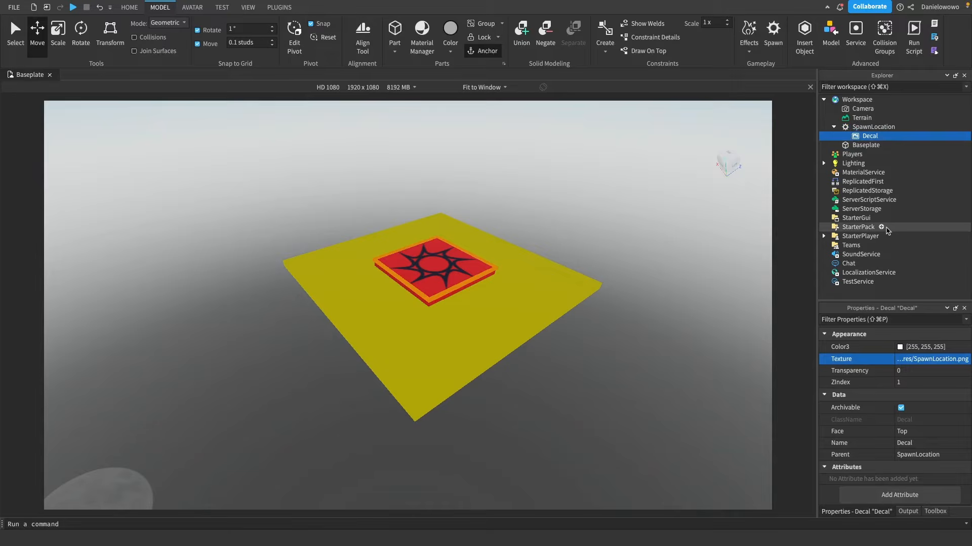
{"action": "key", "text": "Delete"}
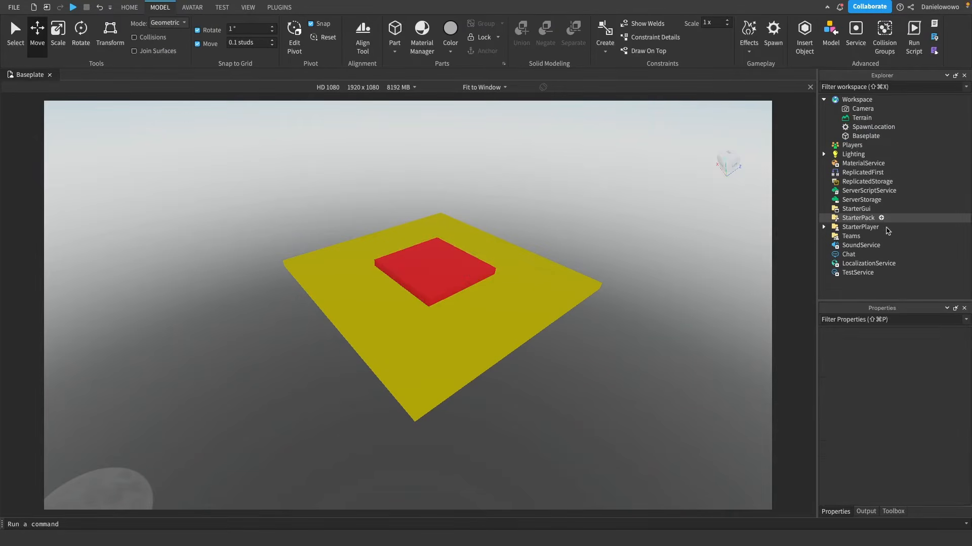
Look over the yellow Baseplate and the red SpawnLocation from several angles and distances
{"action": "key", "text": "e"}
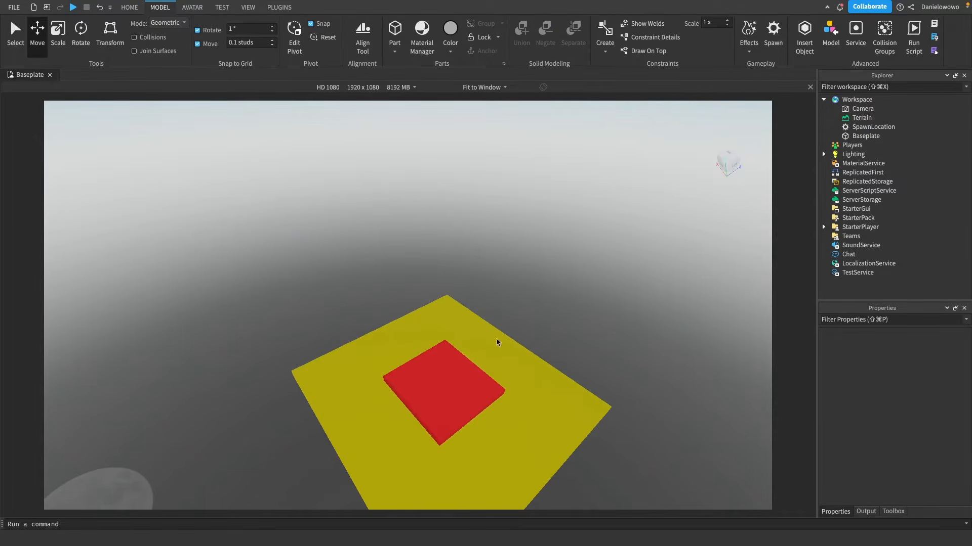
{"action": "right_click_drag", "start_coordinate": [496, 339], "coordinate": [561, 330]}
{"action": "key", "text": "a"}
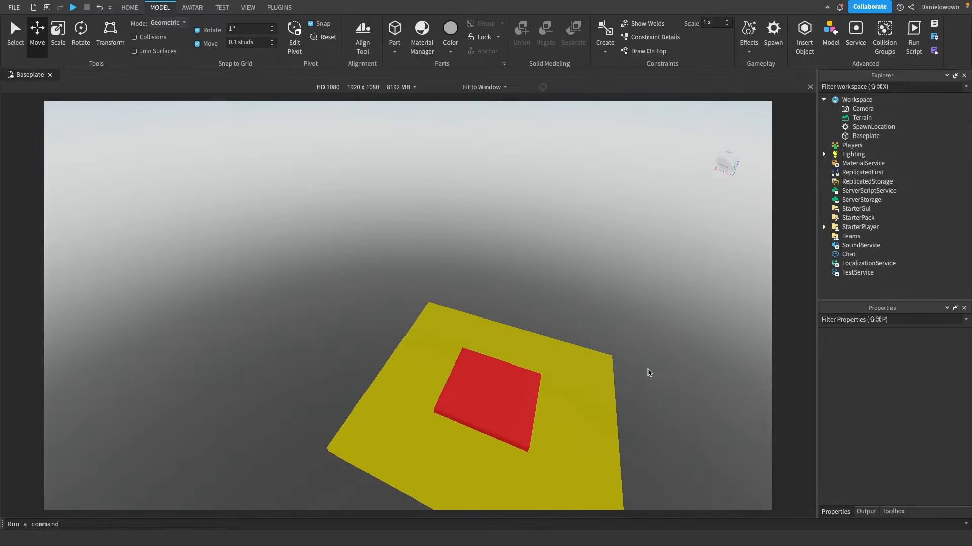
{"action": "key", "text": "a"}
{"action": "key", "text": "q"}
{"action": "key", "text": "d"}
{"action": "scroll", "coordinate": [681, 354], "scroll_direction": "up", "scroll_amount": 5}
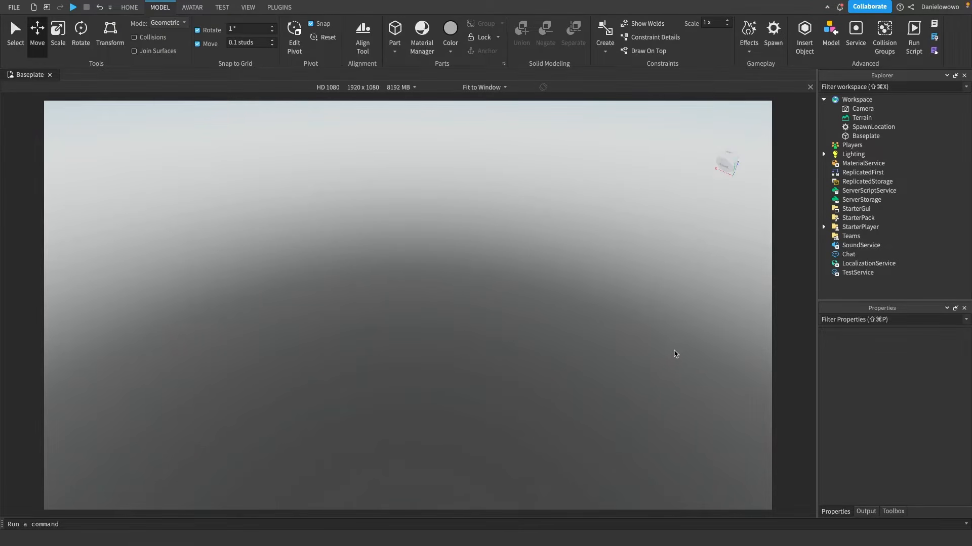
{"action": "scroll", "coordinate": [675, 354], "scroll_direction": "down", "scroll_amount": 3}
{"action": "scroll", "coordinate": [496, 306], "scroll_direction": "down", "scroll_amount": 3}
{"action": "scroll", "coordinate": [518, 285], "scroll_direction": "down", "scroll_amount": 2}
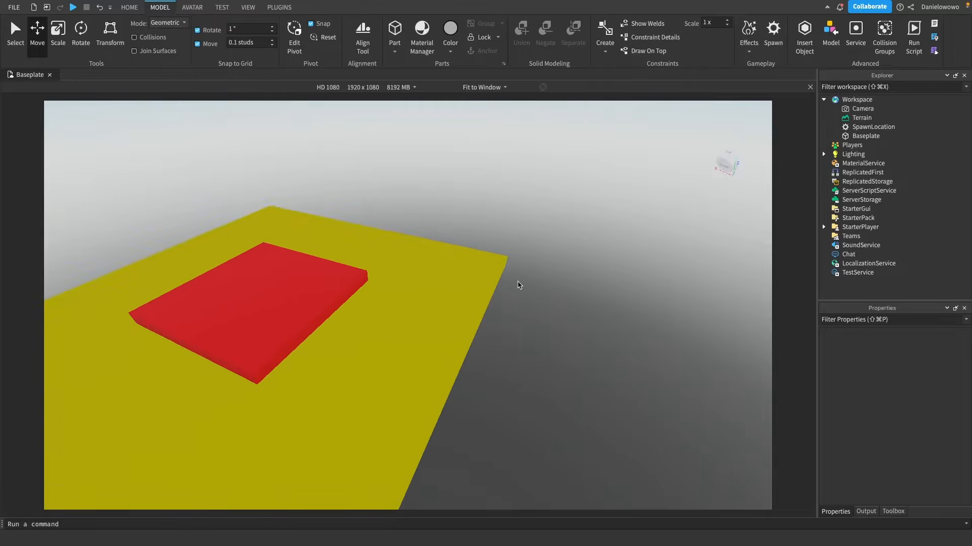
{"action": "scroll", "coordinate": [518, 285], "scroll_direction": "down", "scroll_amount": 3}
{"action": "scroll", "coordinate": [449, 267], "scroll_direction": "down", "scroll_amount": 3}
{"action": "scroll", "coordinate": [448, 263], "scroll_direction": "up", "scroll_amount": 6}
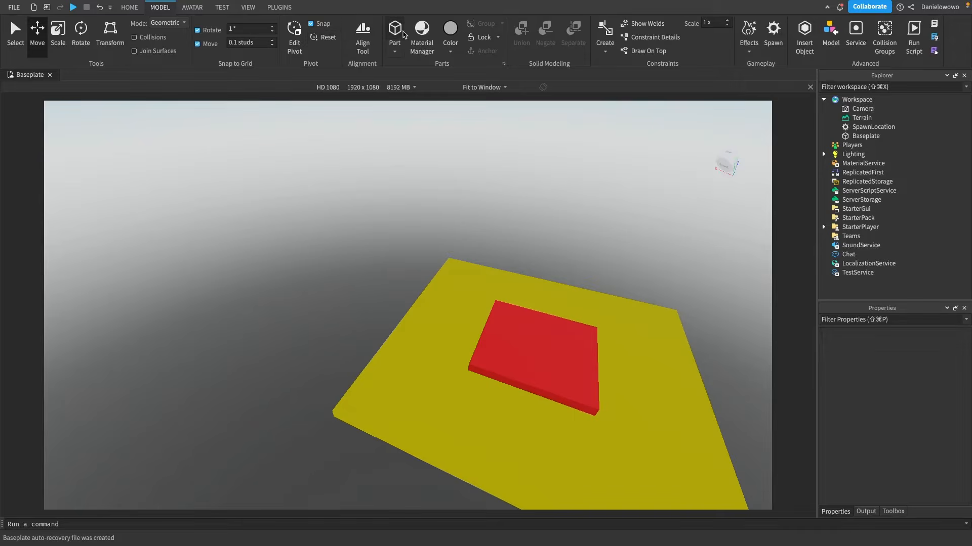
Insert a new block part and place it on the yellow Baseplate beside the red SpawnLocation
{"action": "left_click", "coordinate": [395, 30]}
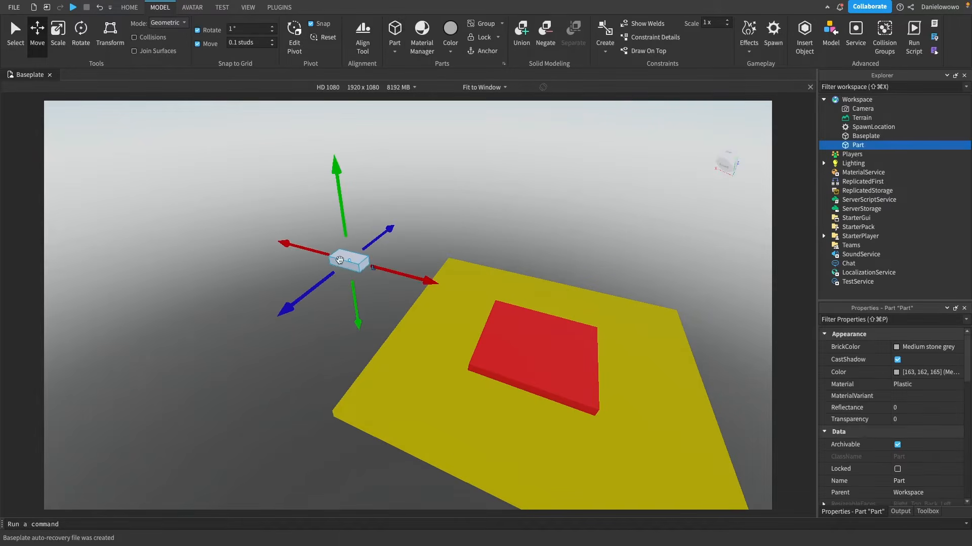
{"action": "left_click_drag", "start_coordinate": [339, 260], "coordinate": [574, 299]}
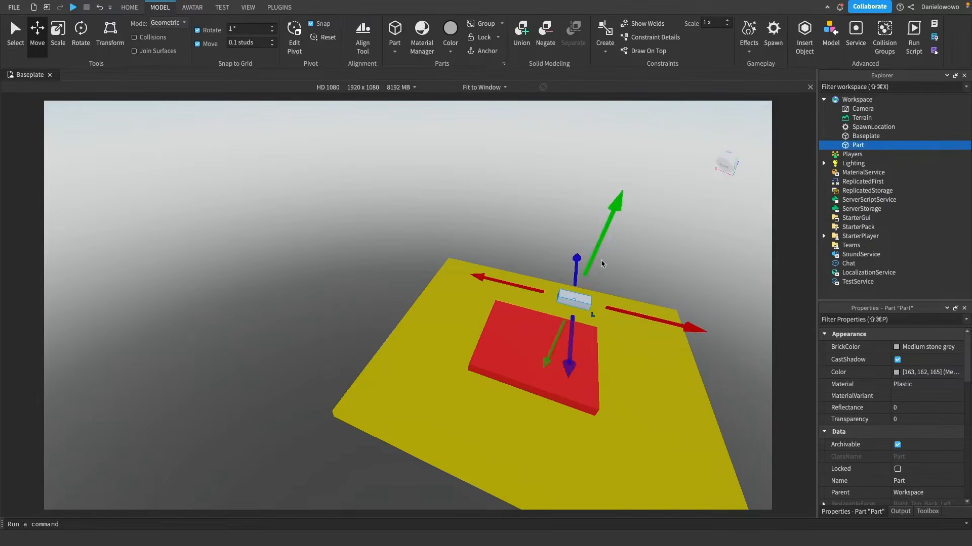
Scale the new part wider and deeper along its red and blue axes to form a flat rectangular step
{"action": "key", "text": "d"}
{"action": "right_click_drag", "start_coordinate": [607, 247], "coordinate": [498, 238]}
{"action": "key", "text": "d"}
{"action": "key", "text": "d"}
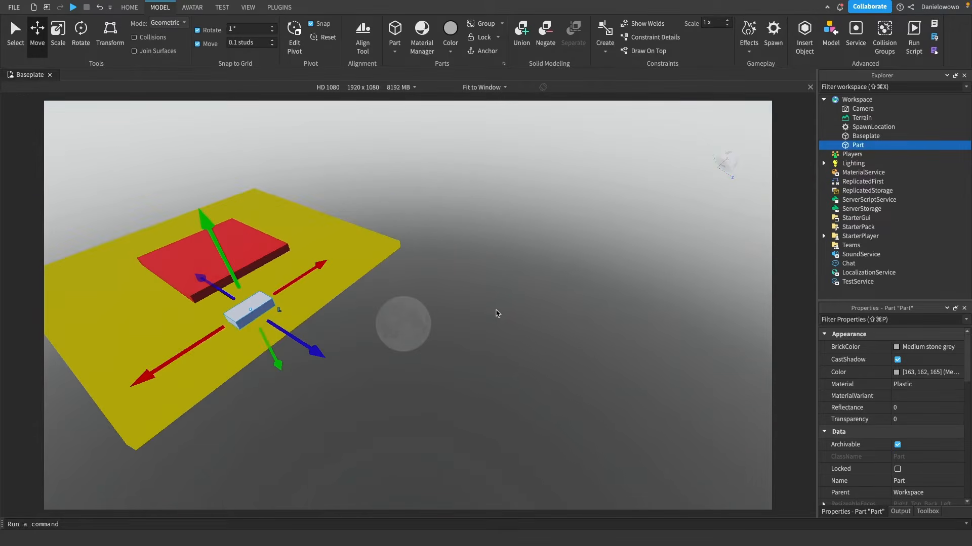
{"action": "right_click_drag", "start_coordinate": [496, 313], "coordinate": [445, 314]}
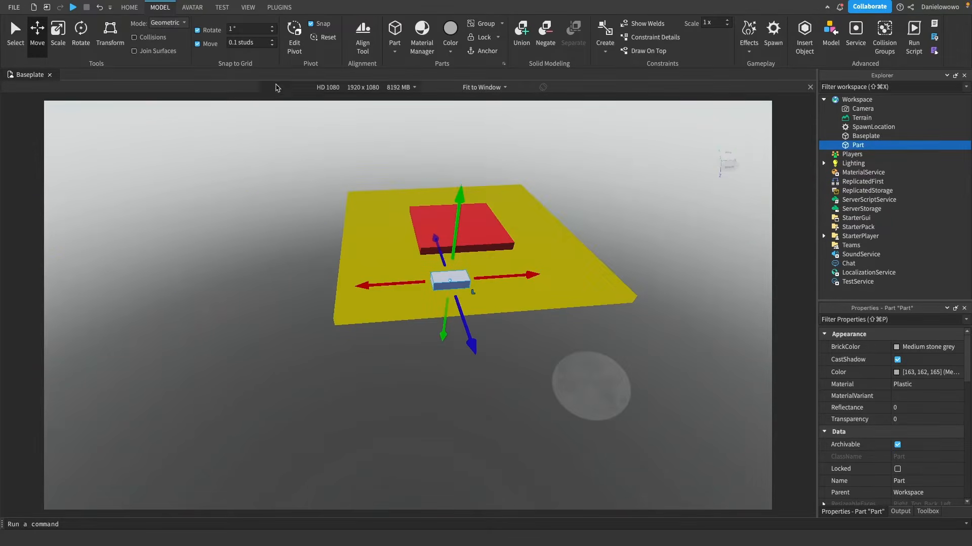
{"action": "left_click", "coordinate": [129, 8]}
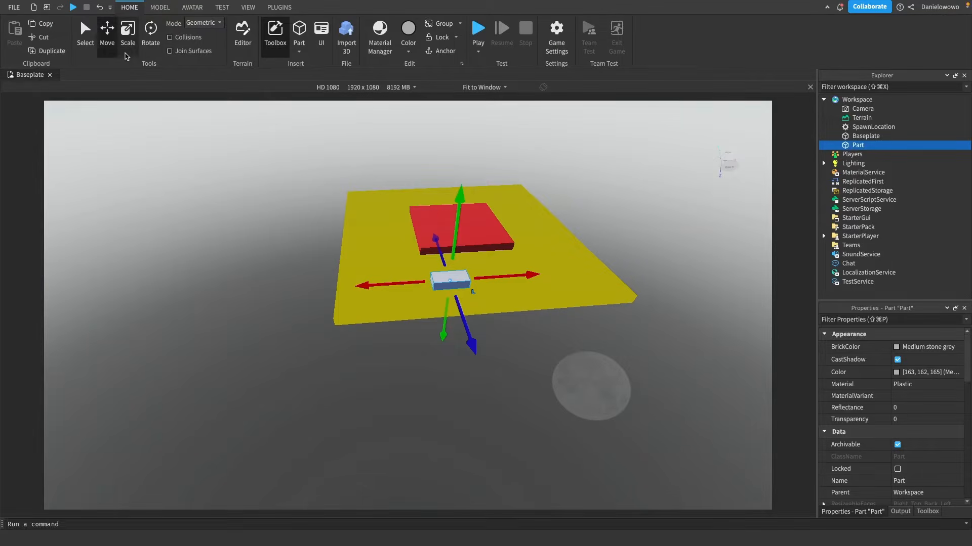
{"action": "left_click", "coordinate": [128, 35]}
{"action": "left_click_drag", "start_coordinate": [488, 275], "coordinate": [549, 276]}
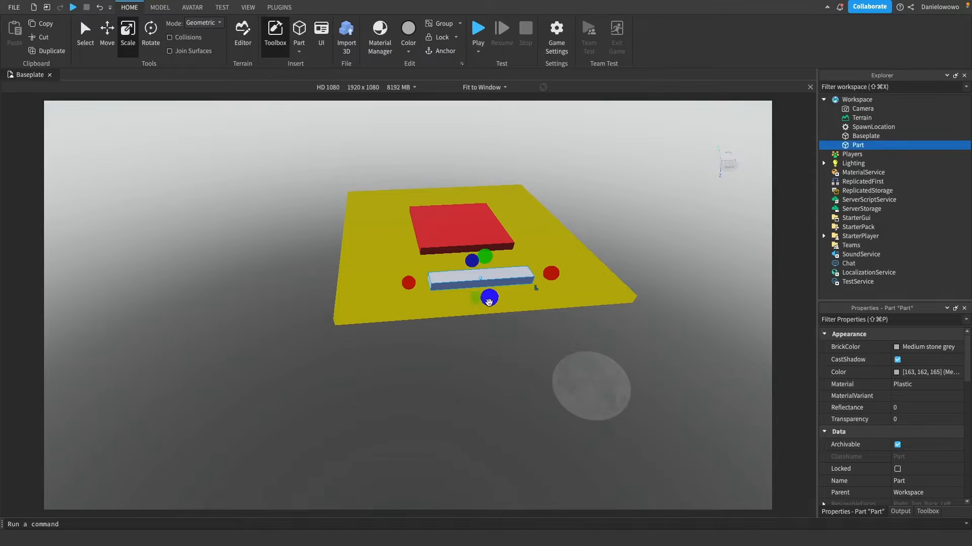
{"action": "left_click_drag", "start_coordinate": [490, 299], "coordinate": [504, 328]}
Move the scaled part along its blue axis, off the Baseplate, so it floats just beyond the platform's edge
{"action": "key", "text": "a"}
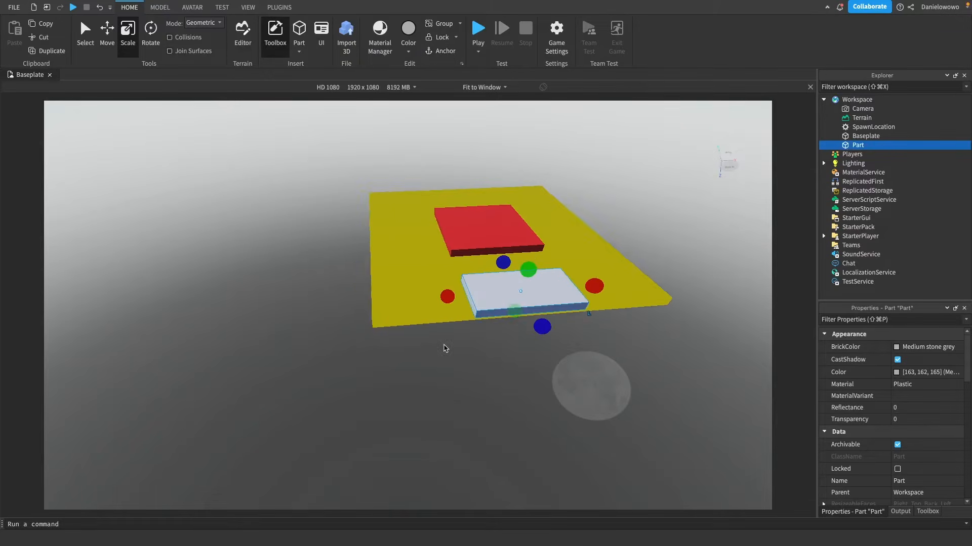
{"action": "right_click_drag", "start_coordinate": [443, 345], "coordinate": [475, 349]}
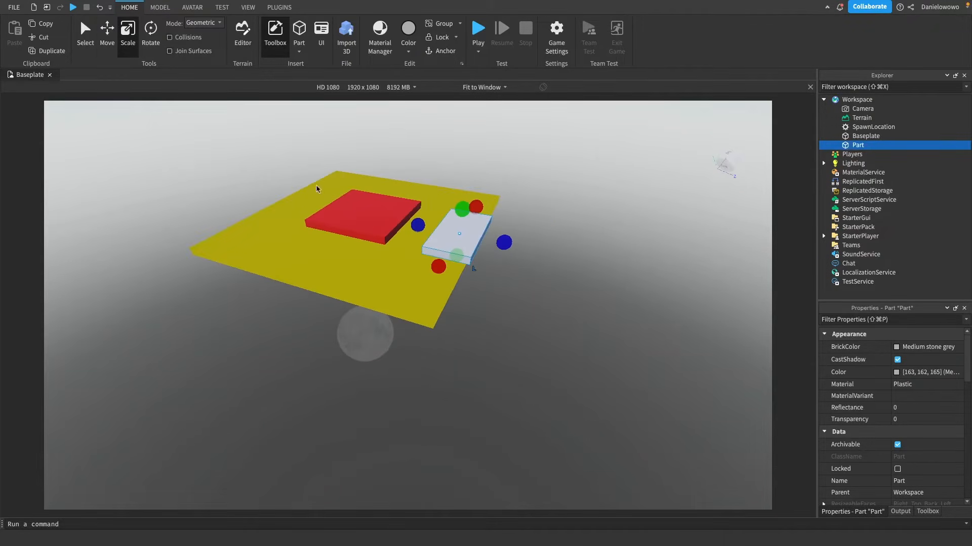
{"action": "left_click", "coordinate": [107, 41]}
{"action": "left_click_drag", "start_coordinate": [519, 250], "coordinate": [582, 272]}
{"action": "key", "text": "d"}
{"action": "right_click_drag", "start_coordinate": [540, 326], "coordinate": [541, 326]}
{"action": "key", "text": "d"}
{"action": "key", "text": "a"}
{"action": "key", "text": "a"}
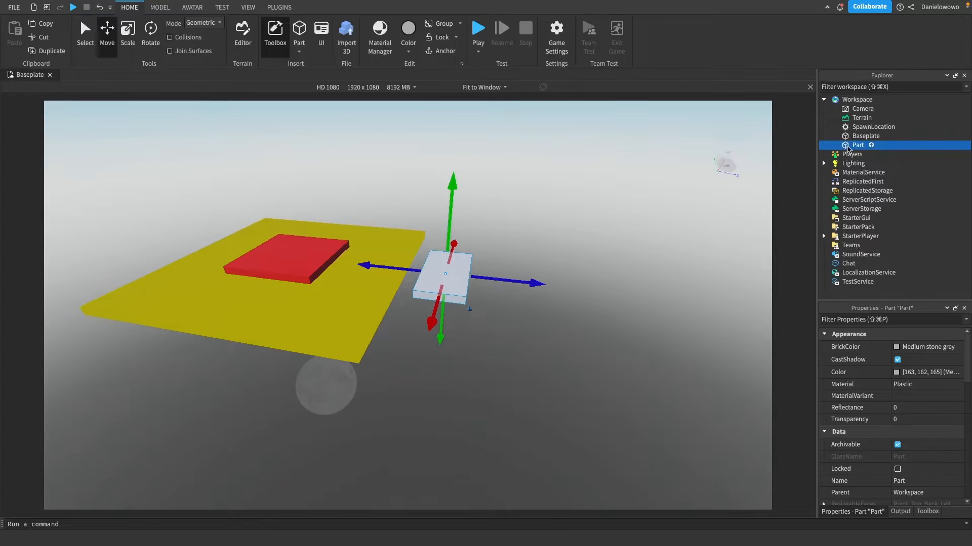
{"action": "left_click", "coordinate": [851, 138]}
{"action": "left_click", "coordinate": [853, 147]}
{"action": "left_click", "coordinate": [471, 239]}
{"action": "left_click", "coordinate": [447, 293]}
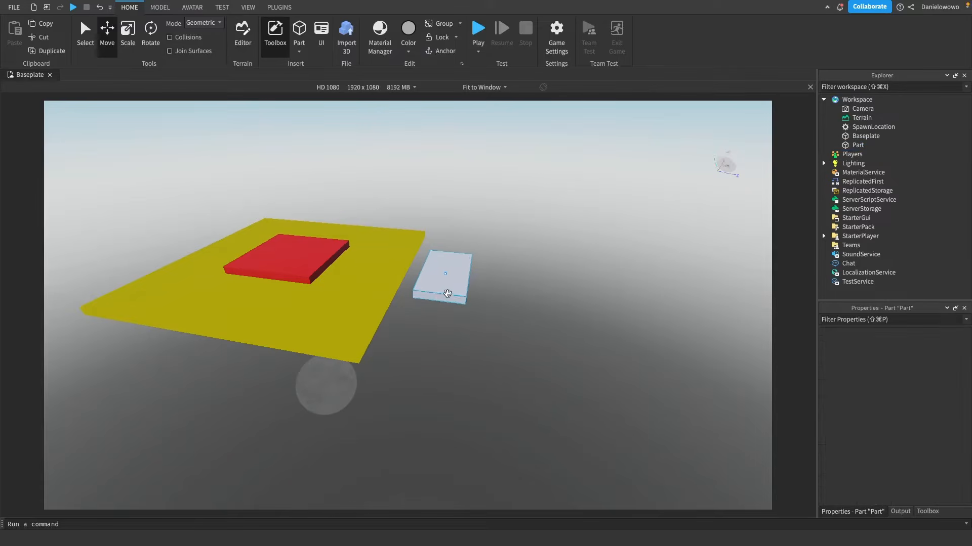
{"action": "left_click", "coordinate": [514, 229]}
Duplicate the floating part twice, placing each copy farther from the platform and slightly higher than the previous one
{"action": "left_click", "coordinate": [461, 279]}
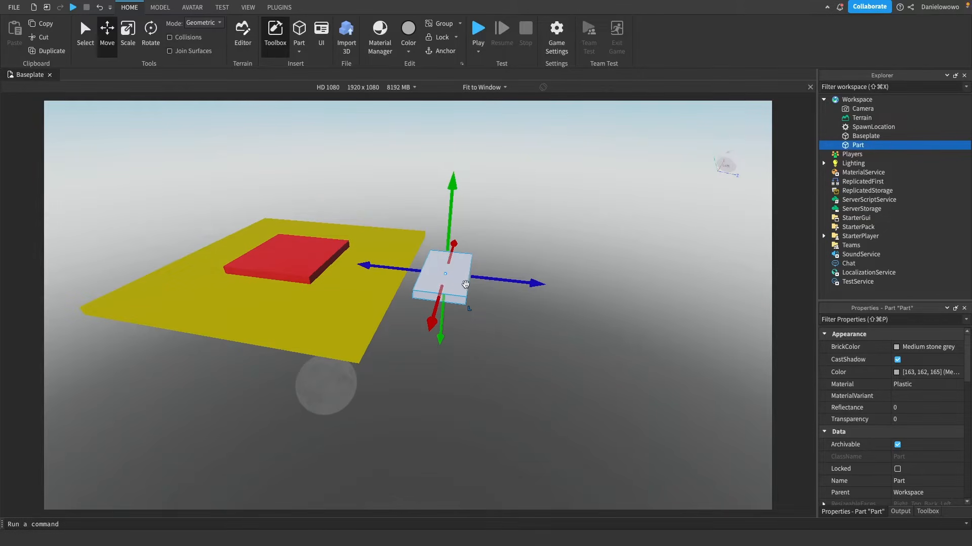
{"action": "key", "text": "ctrl+d"}
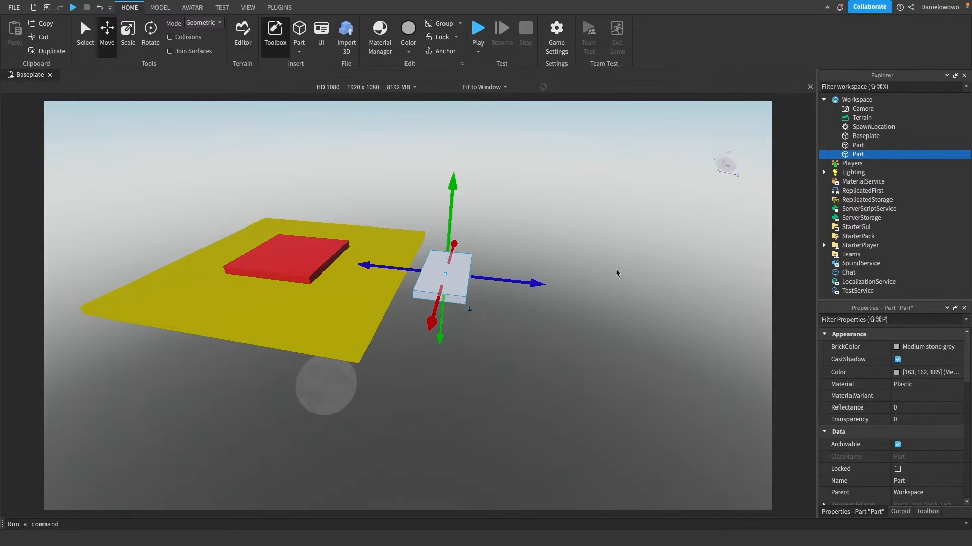
{"action": "left_click_drag", "start_coordinate": [541, 285], "coordinate": [608, 294]}
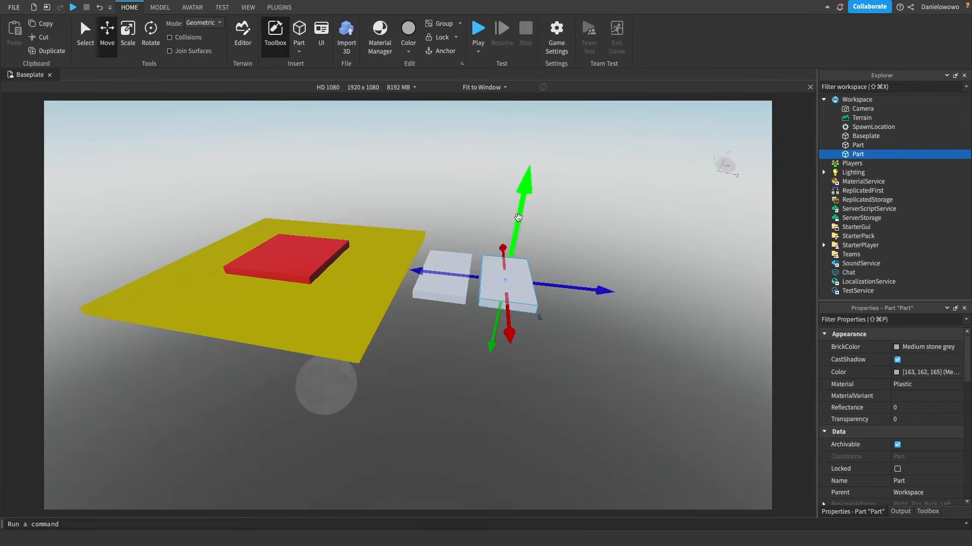
{"action": "left_click_drag", "start_coordinate": [519, 217], "coordinate": [521, 206]}
{"action": "left_click_drag", "start_coordinate": [589, 280], "coordinate": [660, 272]}
{"action": "key", "text": "ctrl+d"}
{"action": "left_click_drag", "start_coordinate": [610, 217], "coordinate": [613, 208]}
Duplicate the last step three more times, continuing the ascending row away from the platform with small gaps
{"action": "key", "text": "d"}
{"action": "key", "text": "d"}
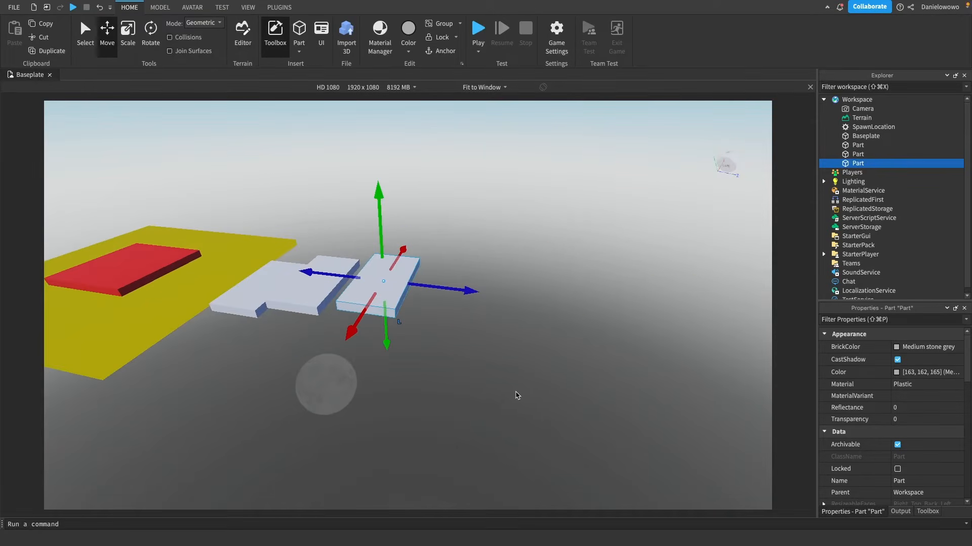
{"action": "key", "text": "ctrl+d"}
{"action": "left_click_drag", "start_coordinate": [458, 289], "coordinate": [533, 294]}
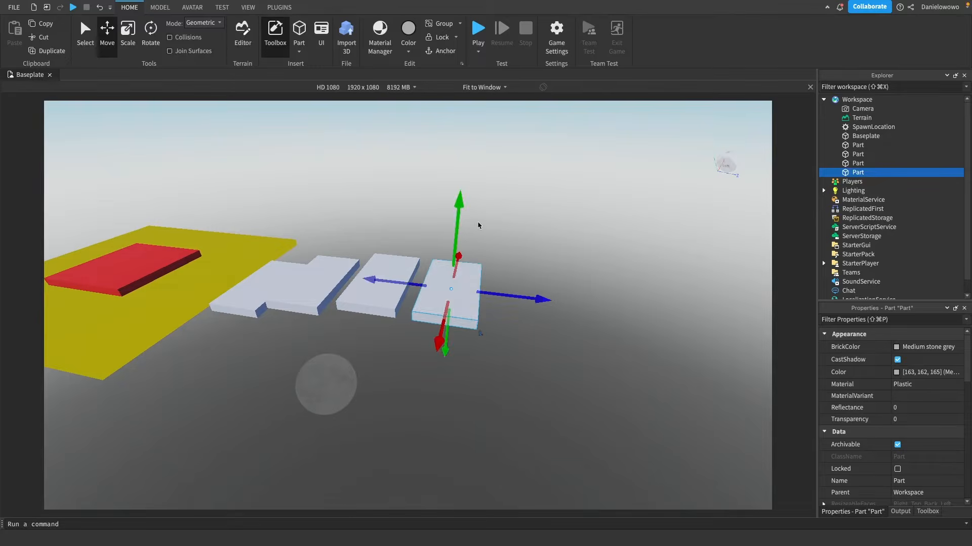
{"action": "left_click_drag", "start_coordinate": [459, 215], "coordinate": [461, 205]}
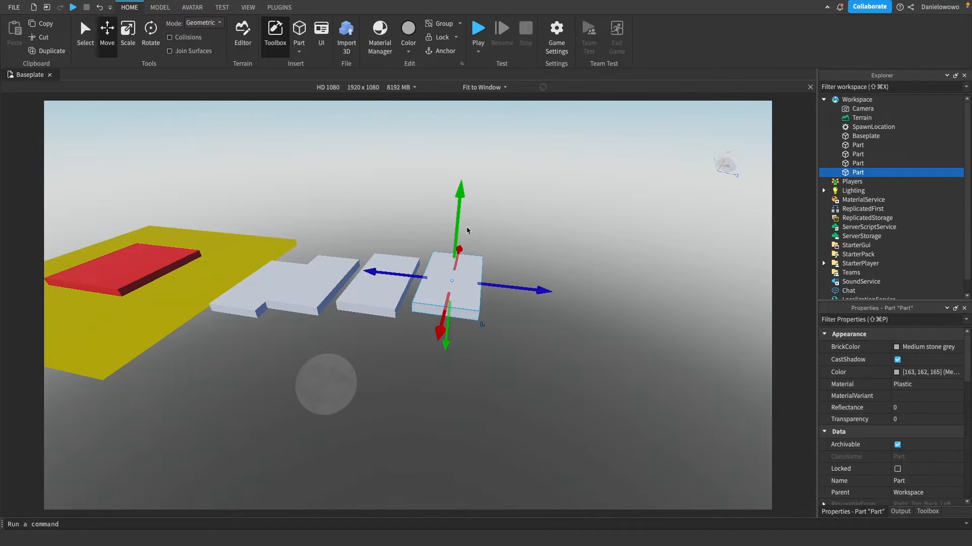
{"action": "key", "text": "ctrl+d"}
{"action": "left_click_drag", "start_coordinate": [516, 289], "coordinate": [591, 294]}
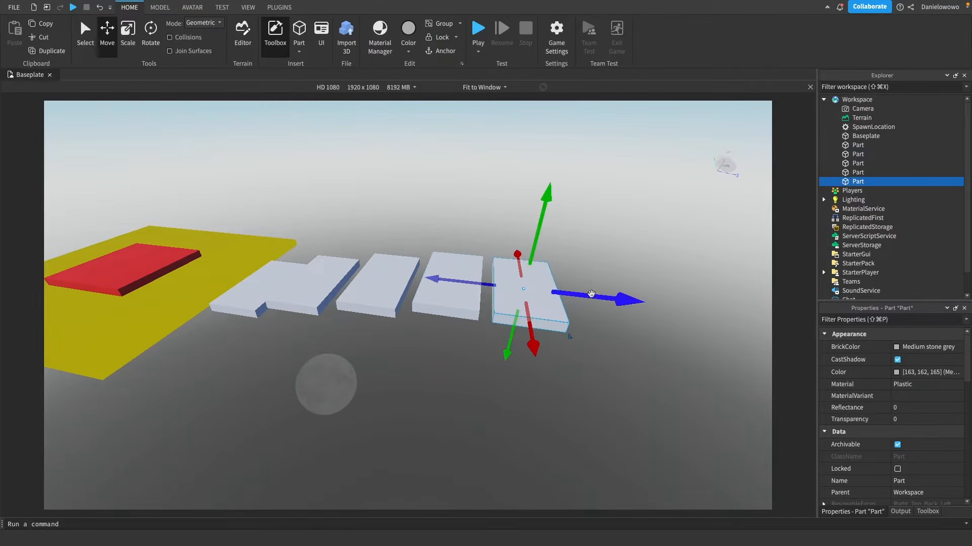
{"action": "left_click_drag", "start_coordinate": [542, 235], "coordinate": [541, 226]}
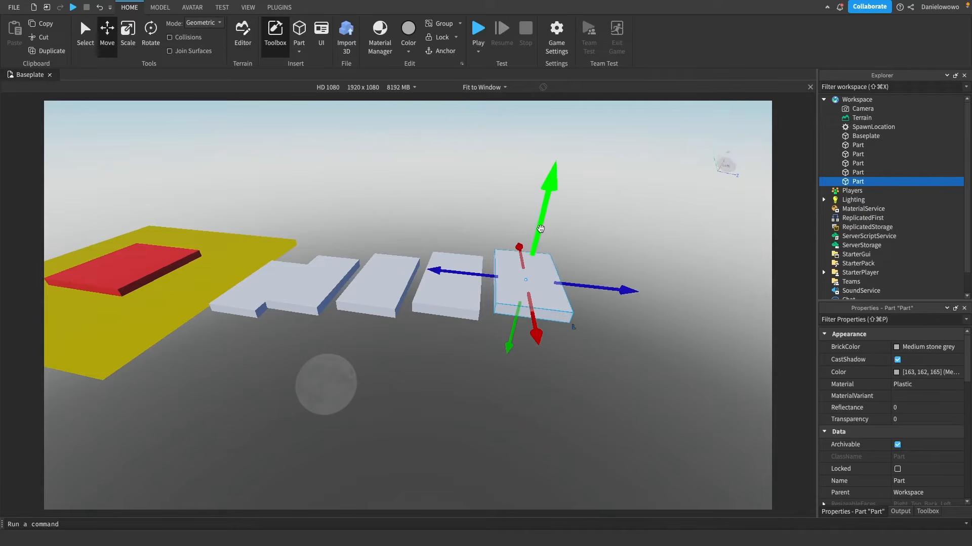
{"action": "key", "text": "ctrl+d"}
{"action": "left_click_drag", "start_coordinate": [639, 289], "coordinate": [728, 298]}
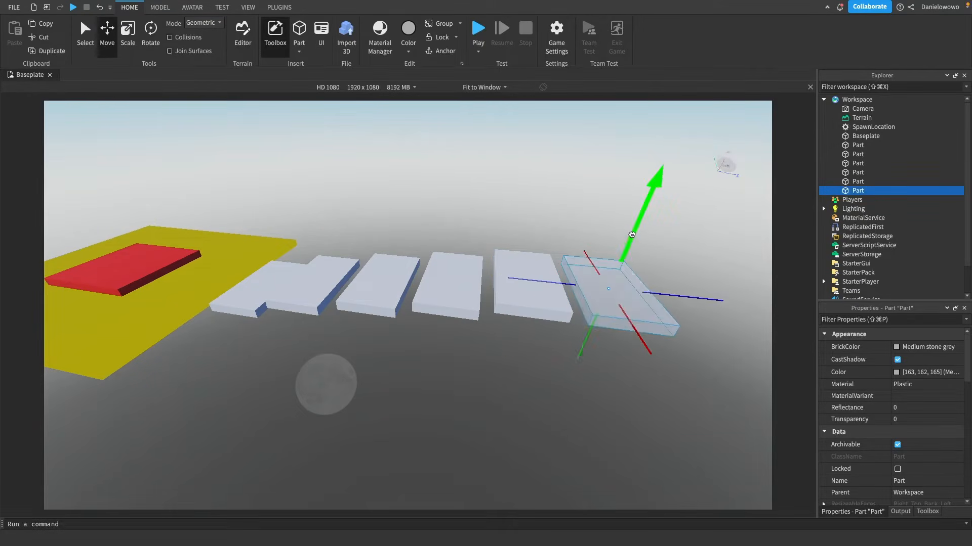
Duplicate the yellow Baseplate and move the copy along its blue axis past the far end of the row of steps
{"action": "middle_click_drag", "start_coordinate": [384, 371], "coordinate": [405, 369]}
{"action": "left_click", "coordinate": [232, 326]}
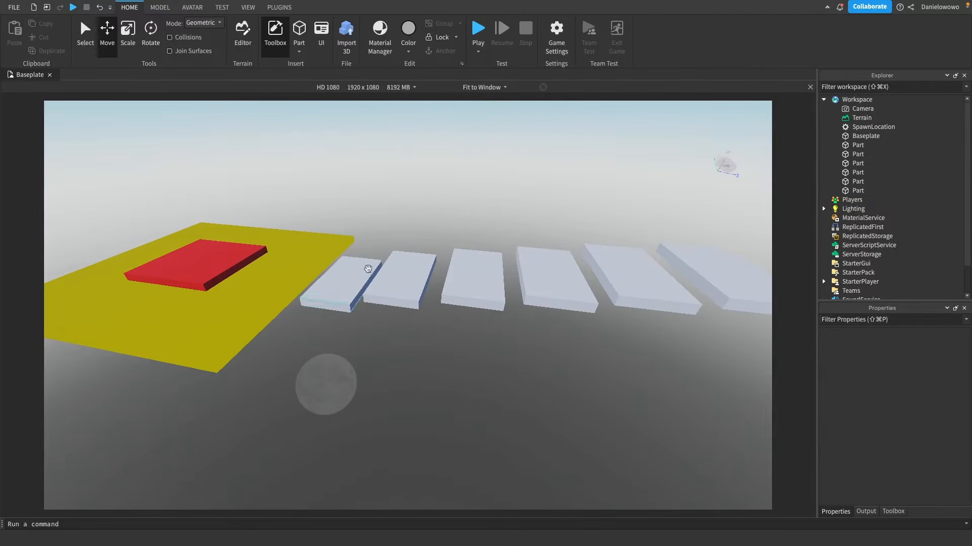
{"action": "left_click", "coordinate": [867, 138]}
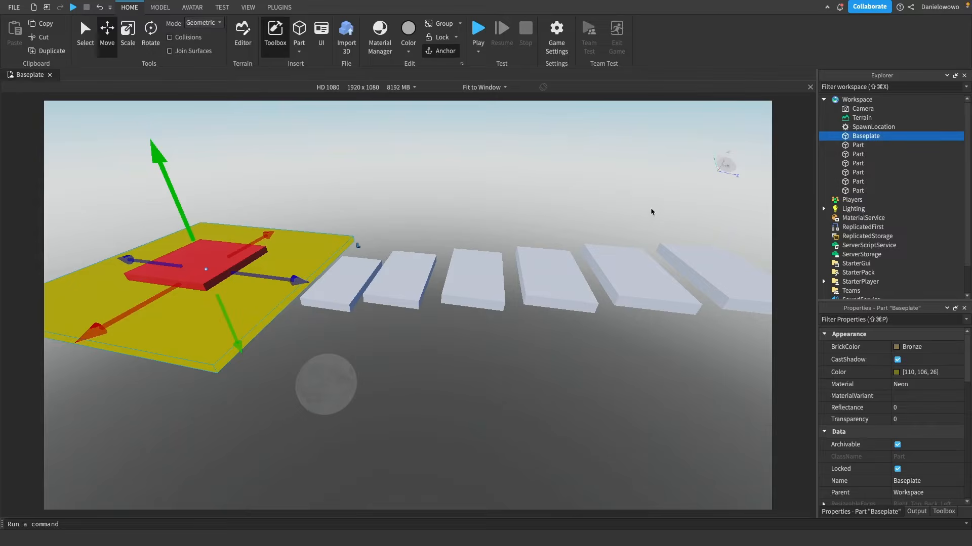
{"action": "key", "text": "ctrl+d"}
{"action": "left_click_drag", "start_coordinate": [195, 233], "coordinate": [536, 240]}
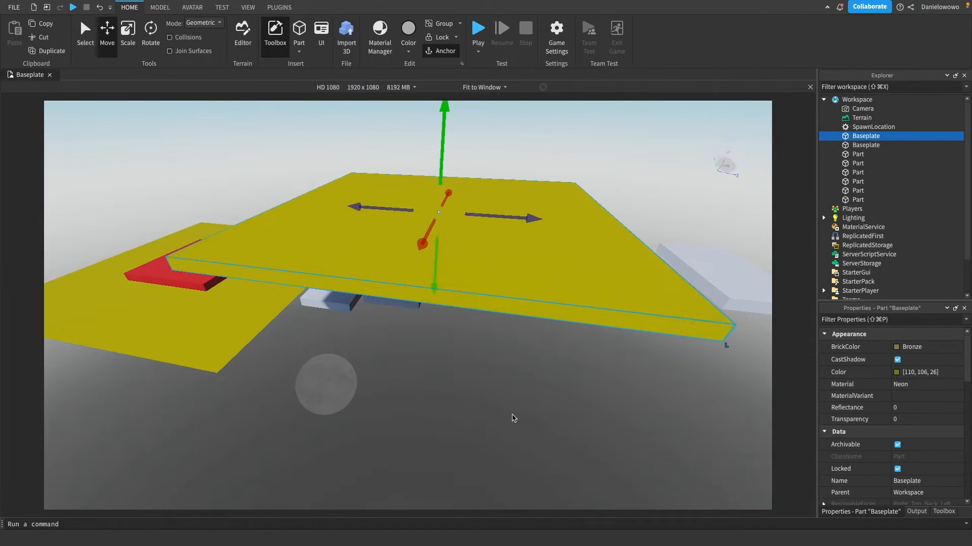
{"action": "key", "text": "d"}
{"action": "left_click_drag", "start_coordinate": [304, 253], "coordinate": [627, 321]}
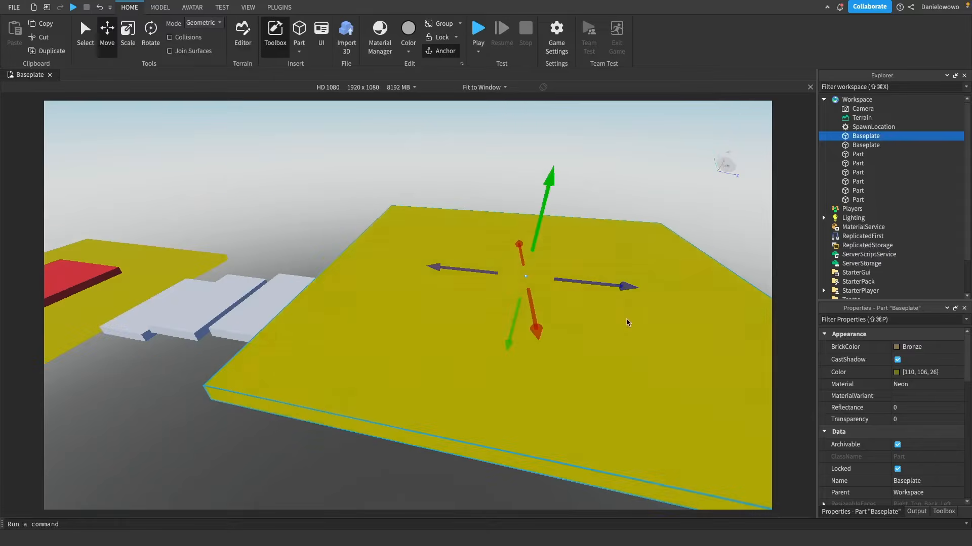
{"action": "left_click_drag", "start_coordinate": [476, 269], "coordinate": [644, 295]}
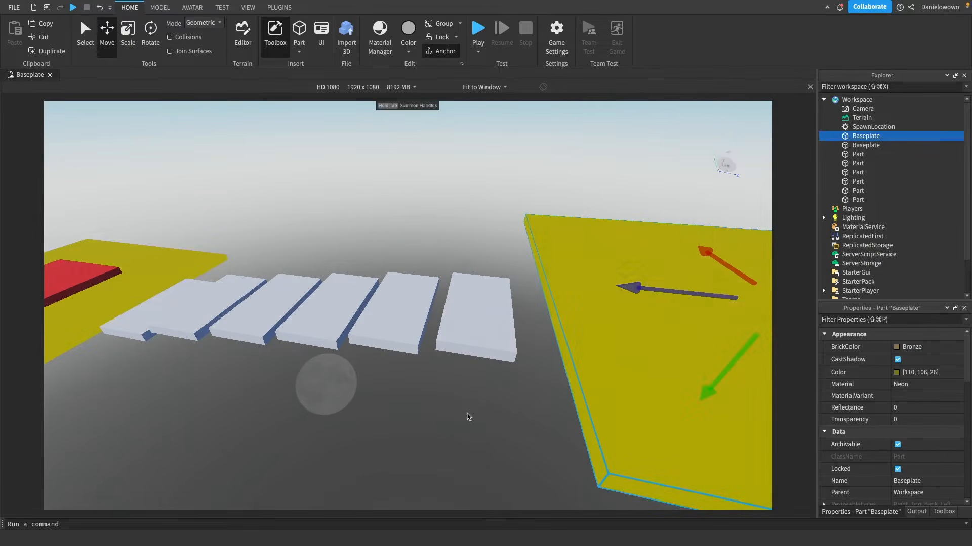
Lower the duplicated Baseplate slightly so it sits closer to the height of the last step
{"action": "key", "text": "s"}
{"action": "key", "text": "d"}
{"action": "key", "text": "q"}
{"action": "right_click_drag", "start_coordinate": [475, 388], "coordinate": [474, 385]}
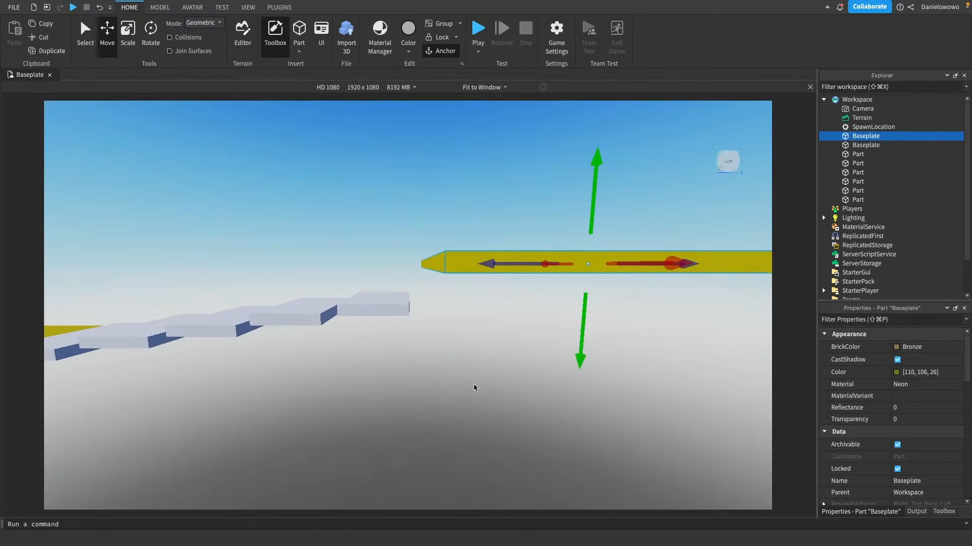
{"action": "left_click_drag", "start_coordinate": [570, 209], "coordinate": [568, 227]}
Look over the whole course from the spawn platform across the six steps to the second platform
{"action": "key", "text": "a"}
{"action": "key", "text": "q"}
{"action": "key", "text": "e"}
{"action": "key", "text": "s"}
{"action": "key", "text": "e"}
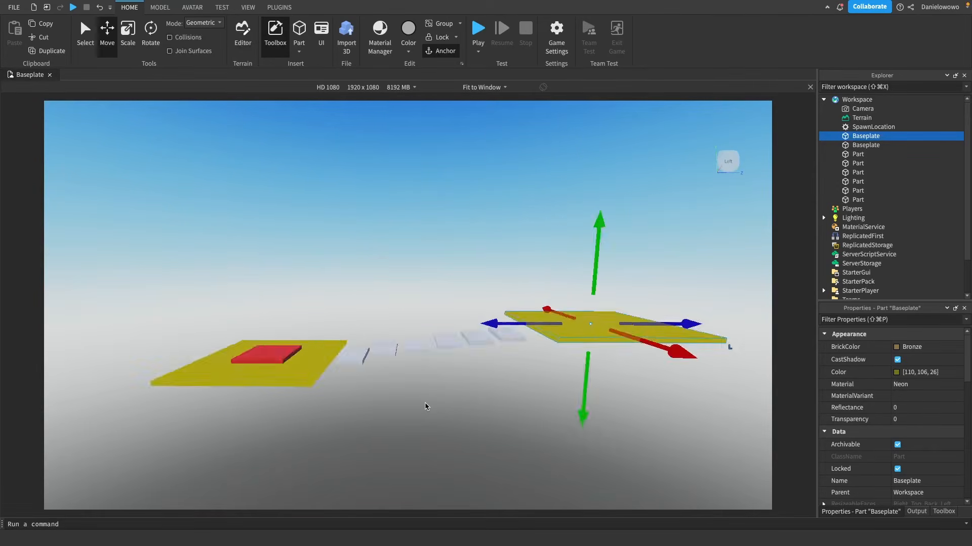
{"action": "scroll", "coordinate": [422, 432], "scroll_direction": "up", "scroll_amount": 2}
{"action": "key", "text": "e"}
{"action": "key", "text": "d"}
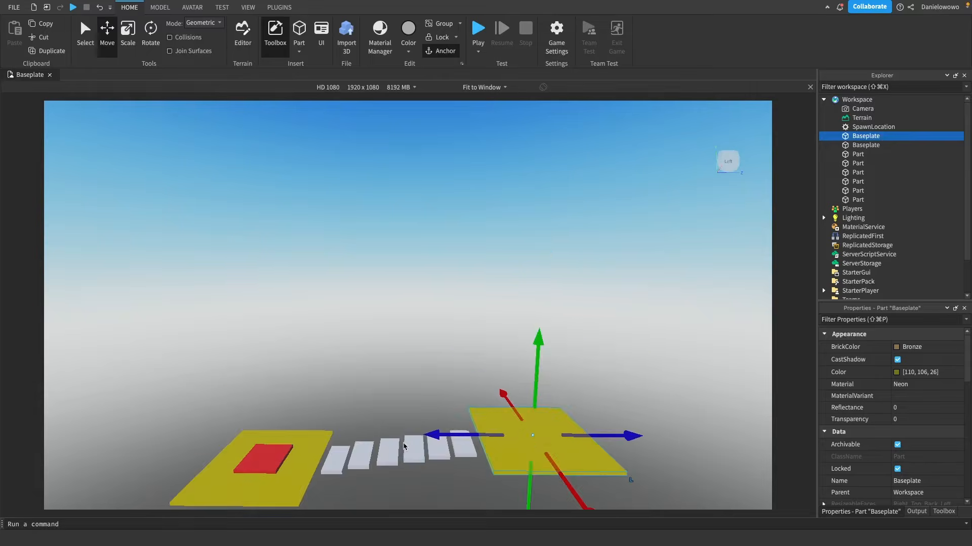
{"action": "right_click_drag", "start_coordinate": [399, 388], "coordinate": [397, 391]}
{"action": "key", "text": "e"}
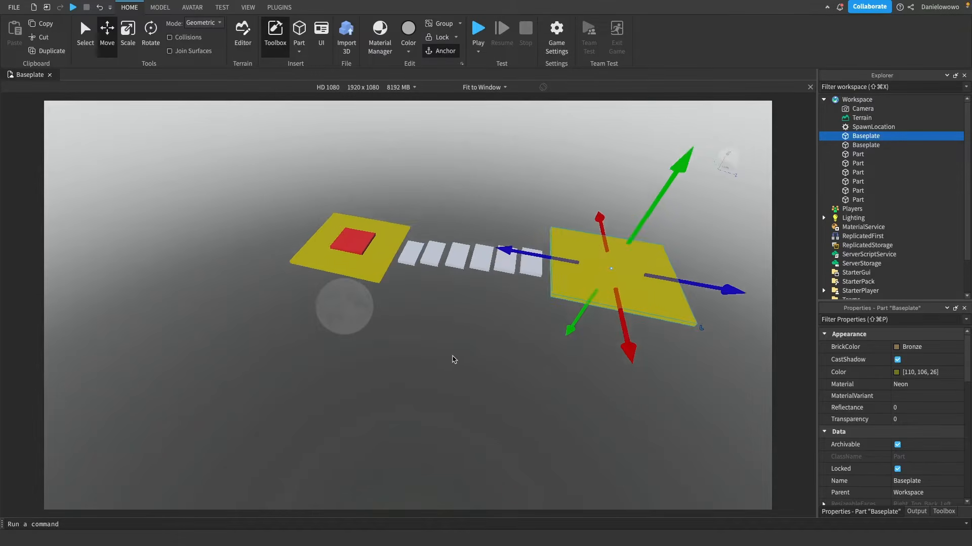
{"action": "key", "text": "e"}
{"action": "key", "text": "d"}
{"action": "scroll", "coordinate": [448, 377], "scroll_direction": "up", "scroll_amount": 4}
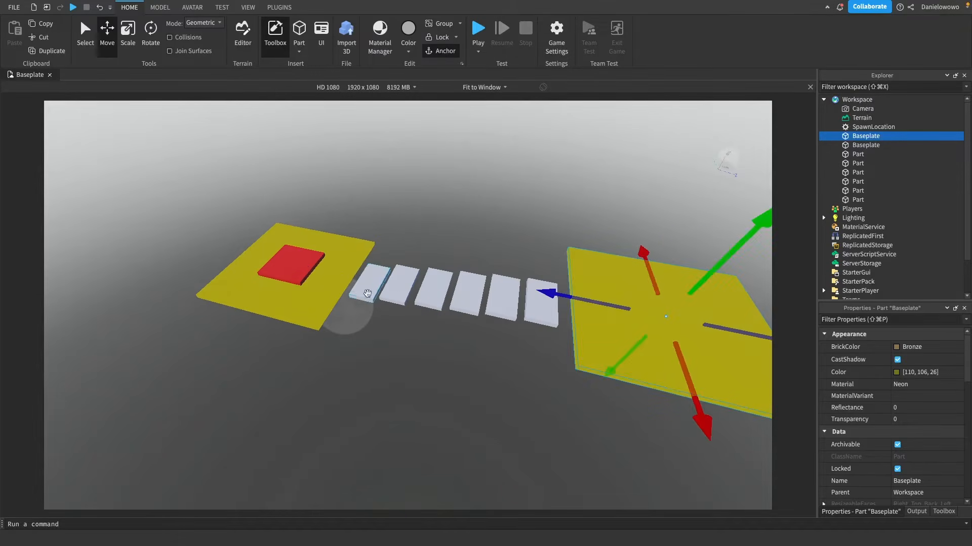
Colour the first jump part next to the spawn platform green, RGB 77, 180, 12
{"action": "left_click", "coordinate": [364, 290]}
{"action": "left_click", "coordinate": [850, 373]}
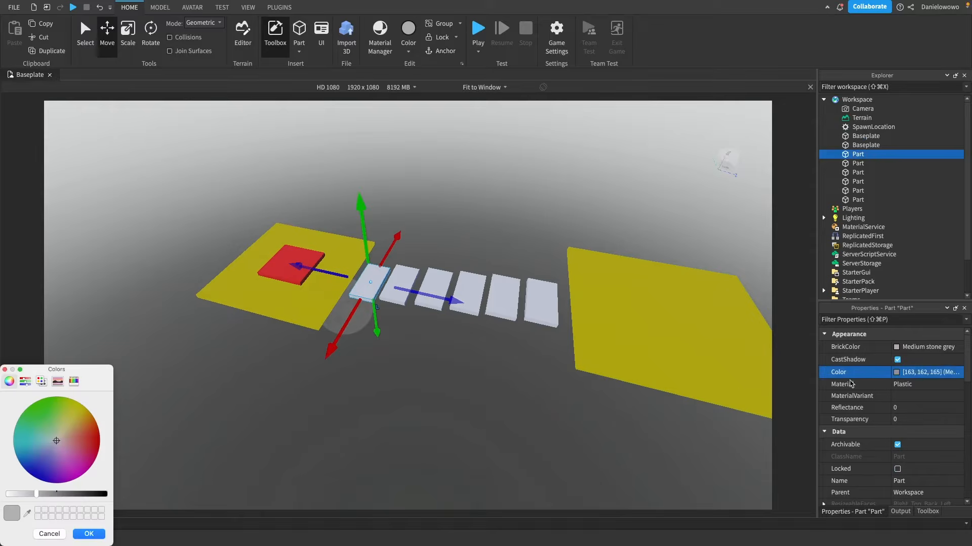
{"action": "left_click_drag", "start_coordinate": [84, 450], "coordinate": [51, 401]}
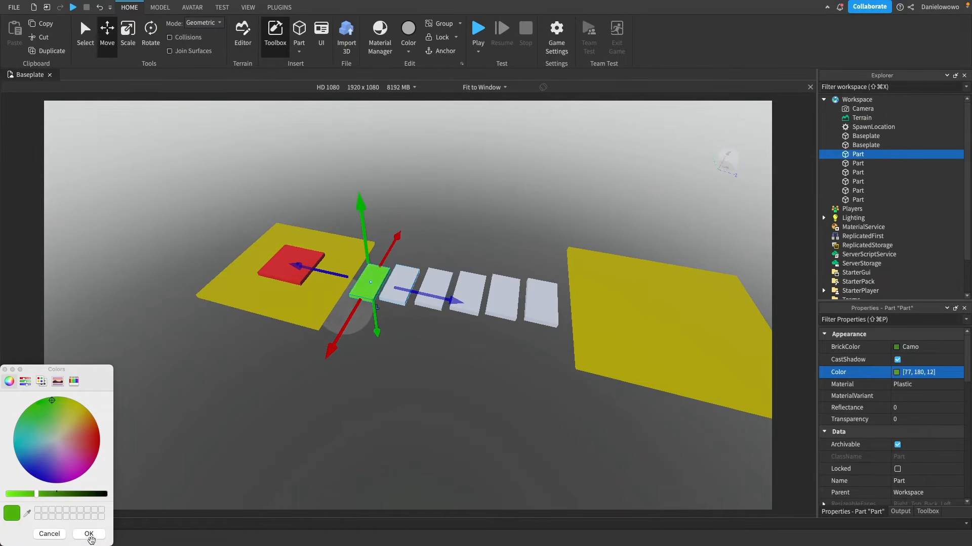
{"action": "left_click", "coordinate": [82, 535]}
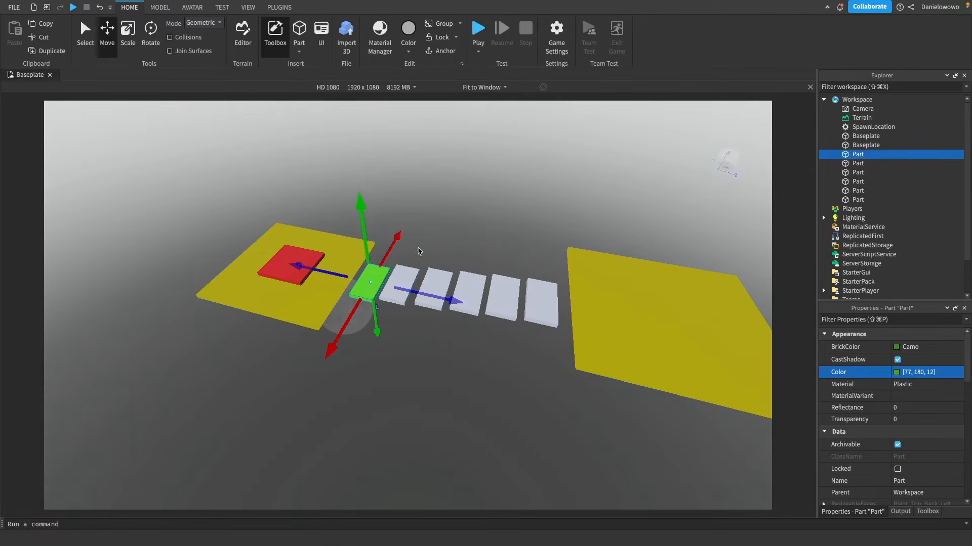
Colour the second jump part in the row blue, RGB 0, 94, 180
{"action": "left_click", "coordinate": [407, 281]}
{"action": "left_click", "coordinate": [915, 373]}
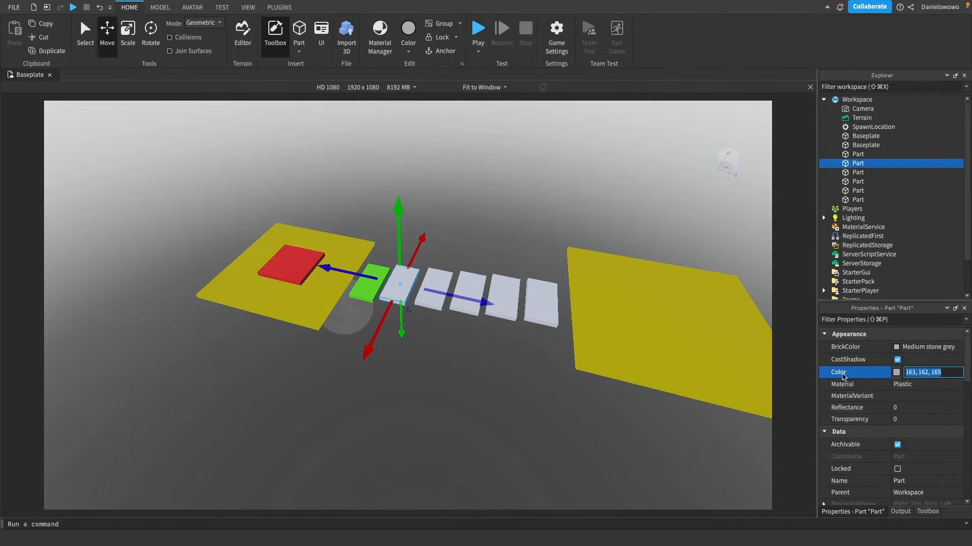
{"action": "left_click", "coordinate": [895, 373]}
{"action": "mouse_move", "coordinate": [49, 440]}
{"action": "left_mouse_down"}
{"action": "mouse_move", "coordinate": [16, 465]}
{"action": "mouse_move", "coordinate": [18, 454]}
{"action": "mouse_move", "coordinate": [16, 468]}
{"action": "left_mouse_up"}
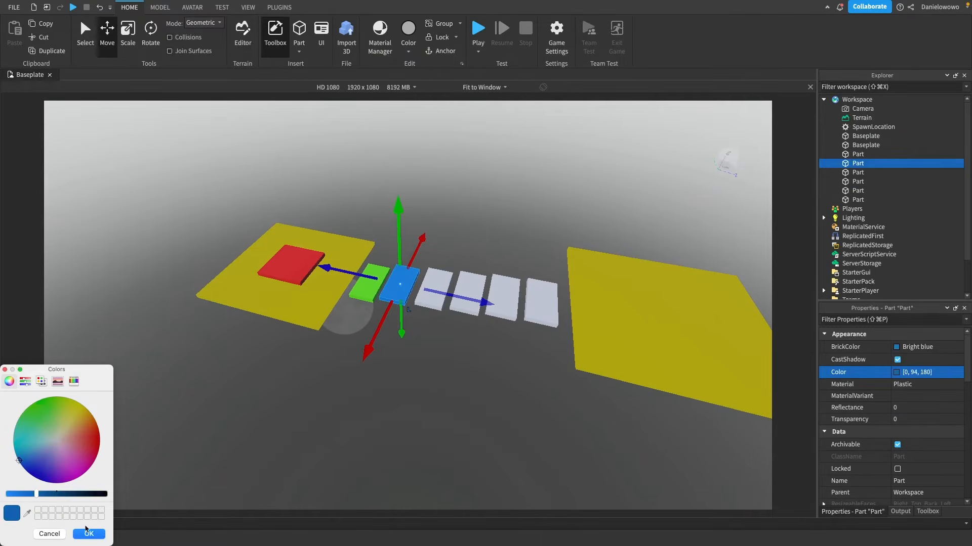
{"action": "left_click", "coordinate": [87, 532]}
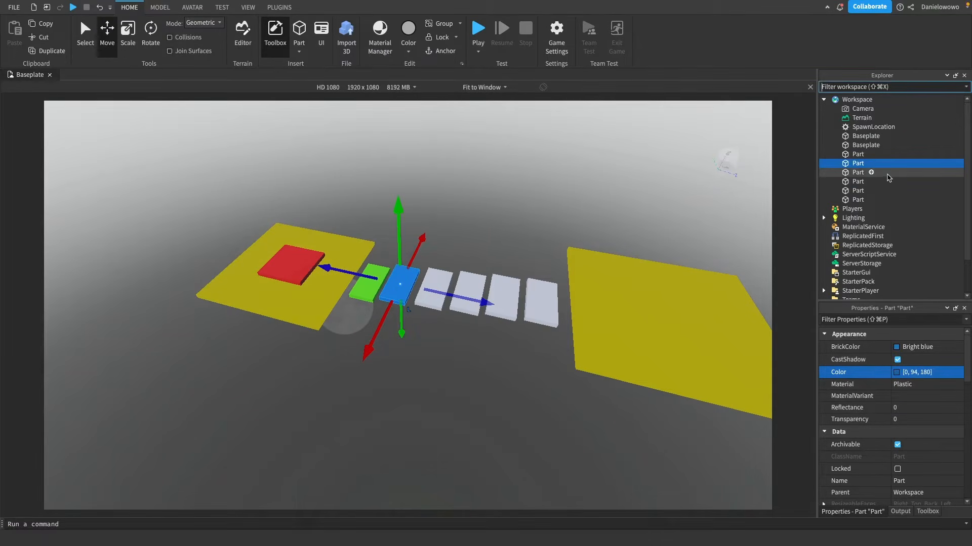
Colour the third jump part in the row magenta, RGB 180, 24, 160
{"action": "left_click", "coordinate": [855, 172]}
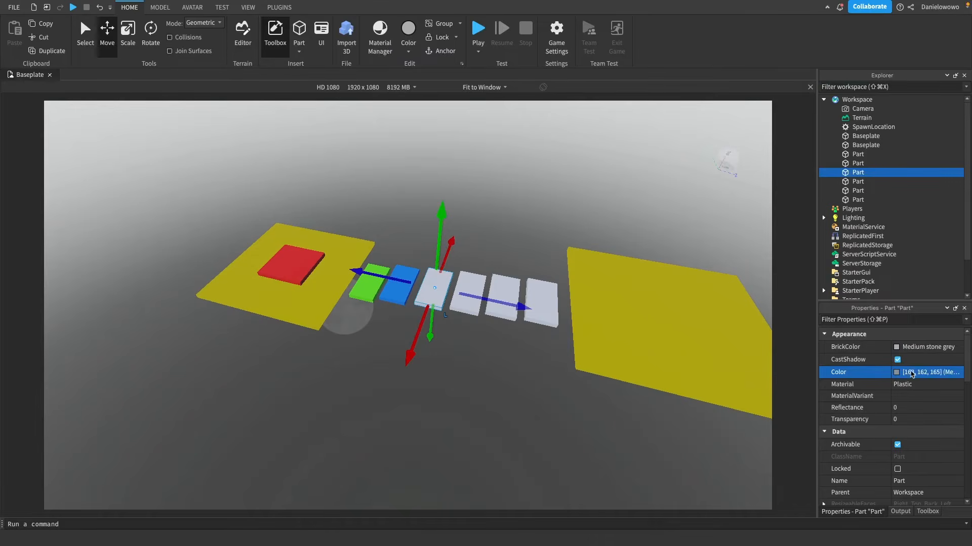
{"action": "left_click", "coordinate": [896, 372]}
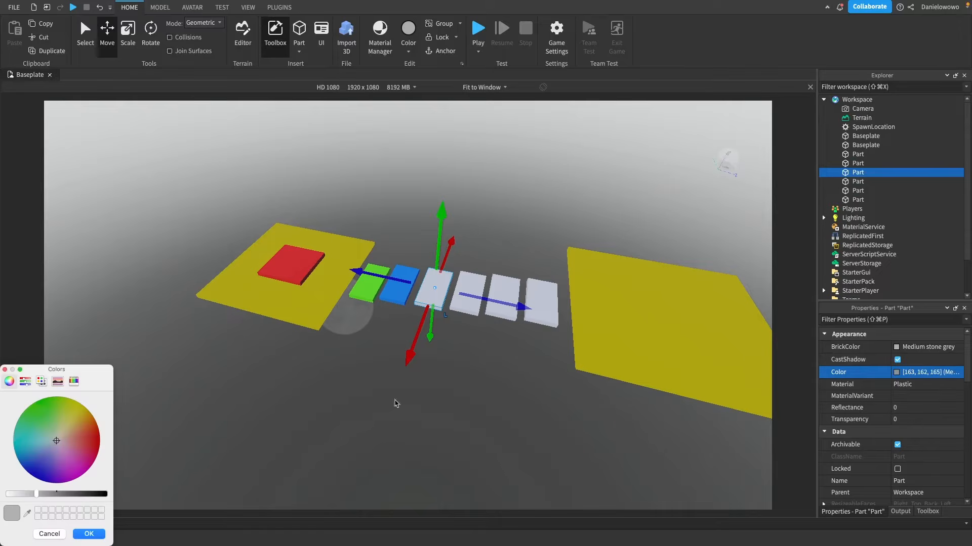
{"action": "left_click", "coordinate": [78, 470]}
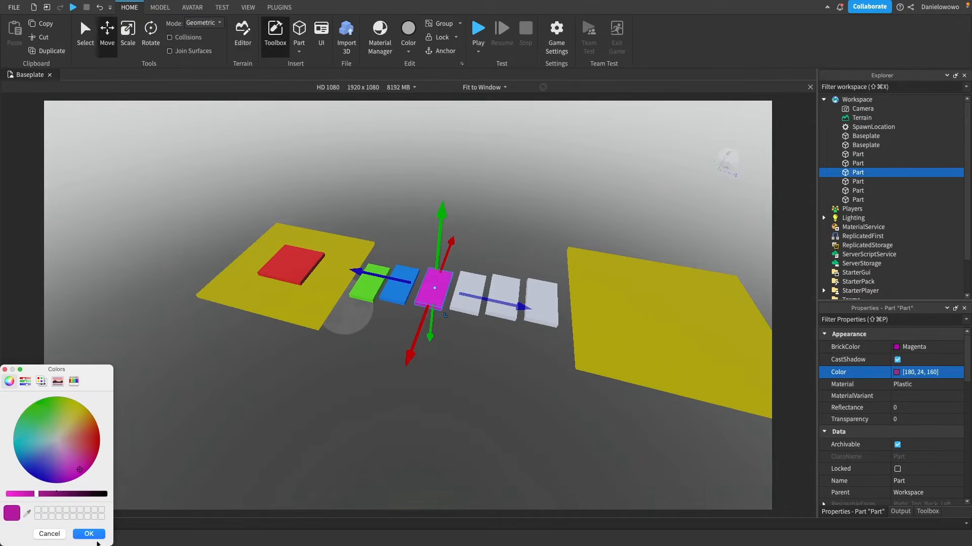
{"action": "left_click", "coordinate": [93, 536]}
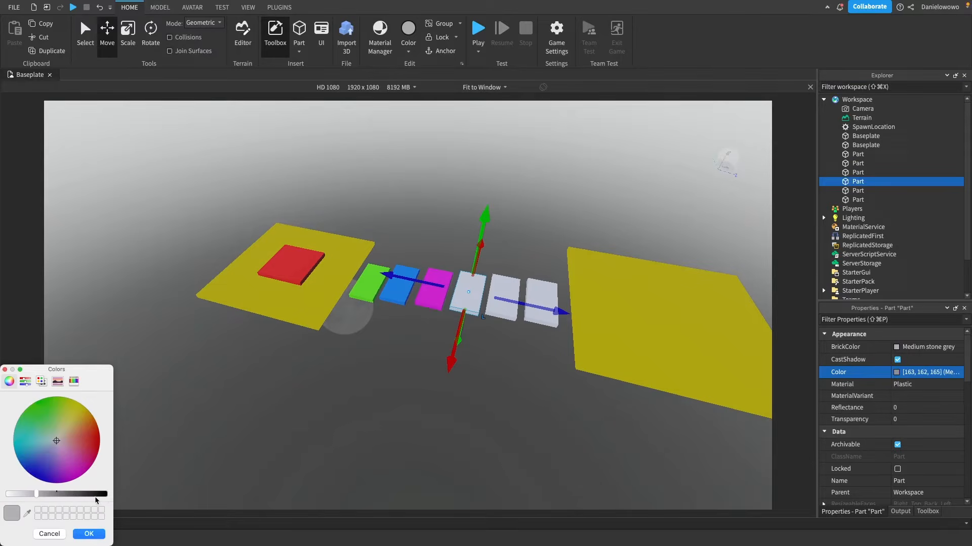
Colour the fourth jump part black (0, 0, 0) and the fifth purple (96, 0, 180)
{"action": "left_click_drag", "start_coordinate": [96, 498], "coordinate": [136, 507]}
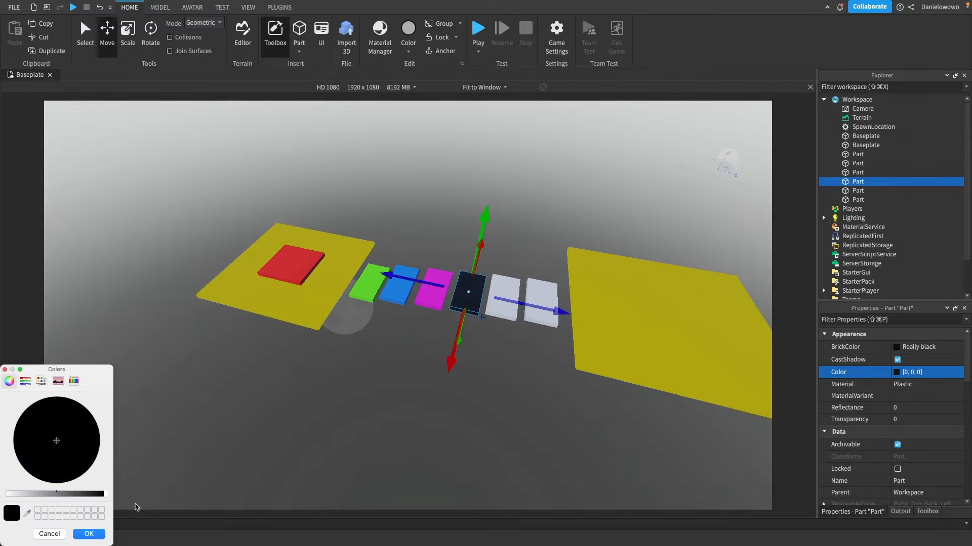
{"action": "left_click", "coordinate": [86, 536]}
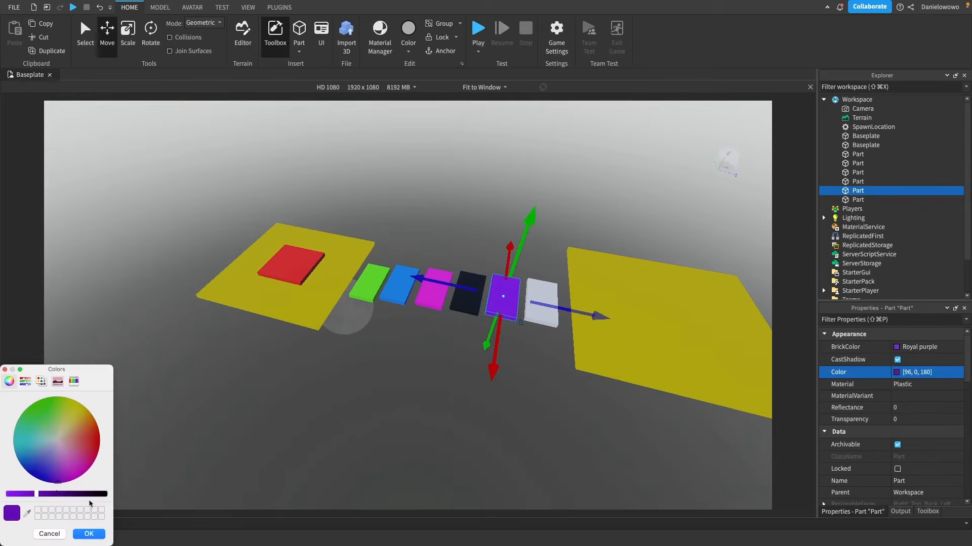
{"action": "left_click", "coordinate": [88, 534]}
Colour the sixth jump part white, RGB 249, 248, 255, and set its material to Neon
{"action": "left_click", "coordinate": [541, 303]}
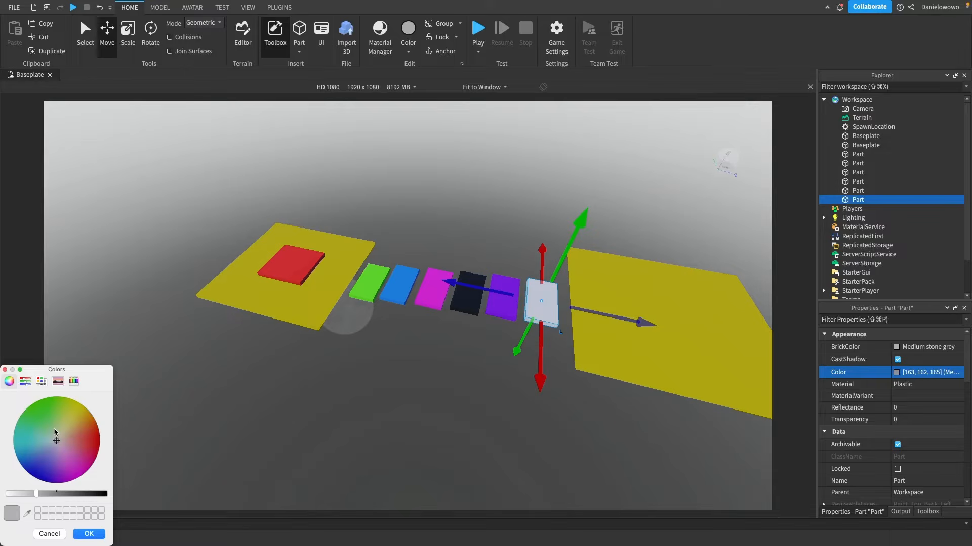
{"action": "left_click_drag", "start_coordinate": [39, 493], "coordinate": [5, 495]}
{"action": "left_click", "coordinate": [89, 534]}
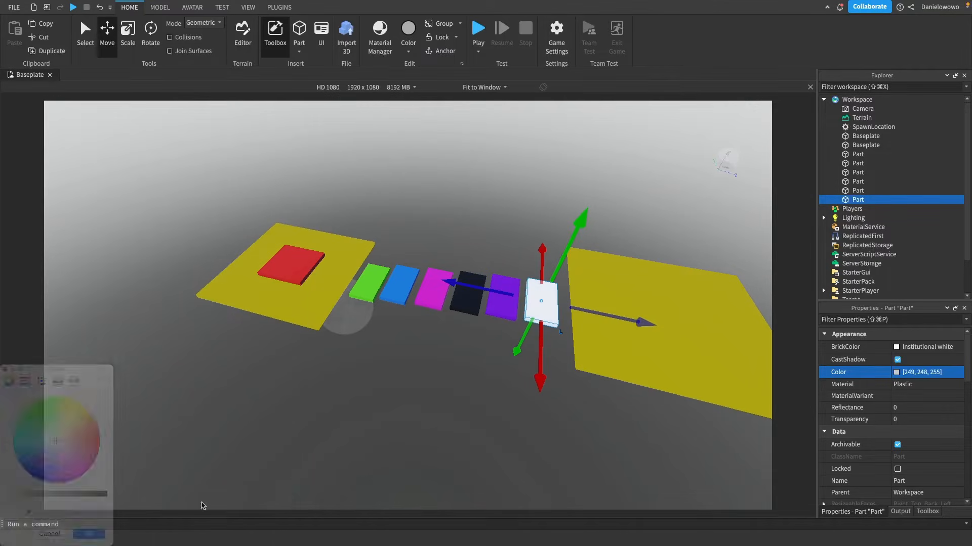
{"action": "left_click", "coordinate": [918, 385]}
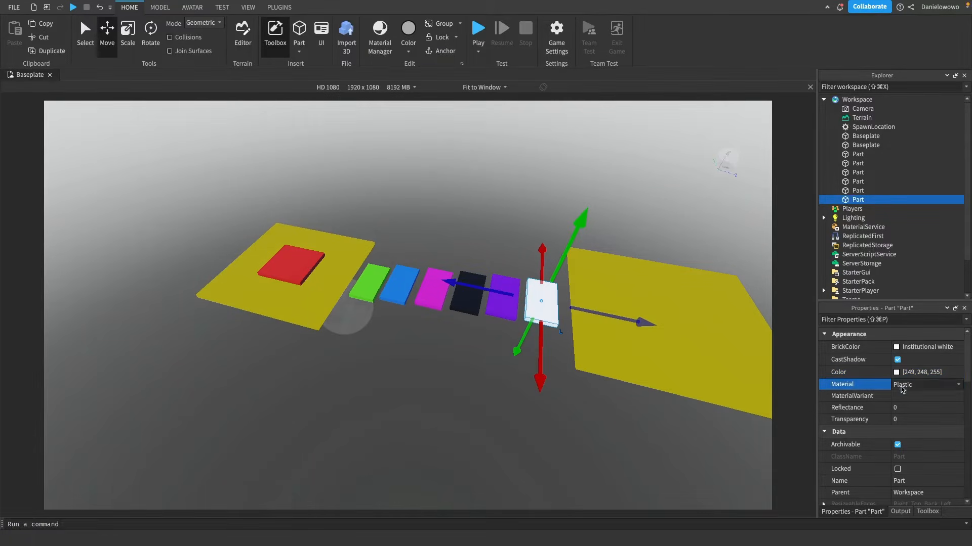
{"action": "left_click", "coordinate": [922, 385]}
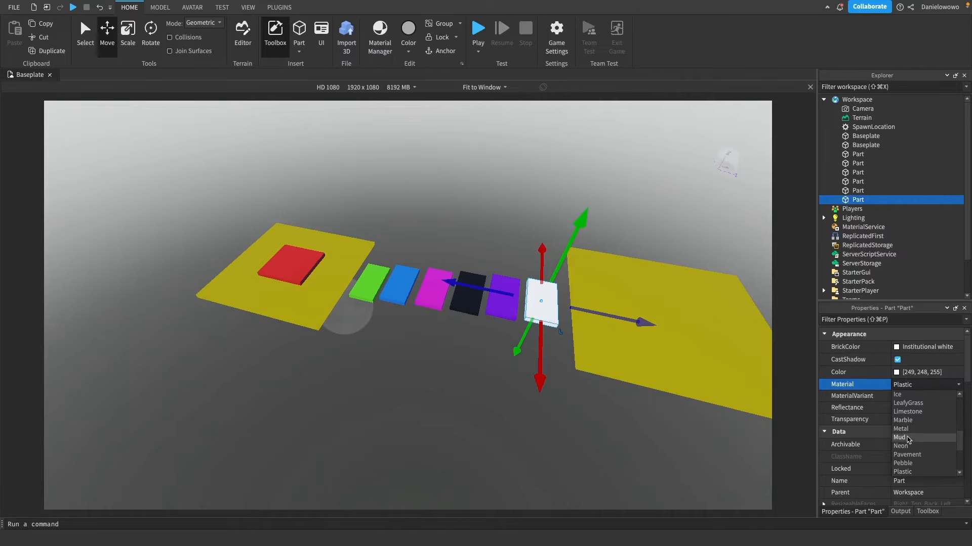
{"action": "left_click", "coordinate": [905, 446]}
{"action": "left_click", "coordinate": [583, 443]}
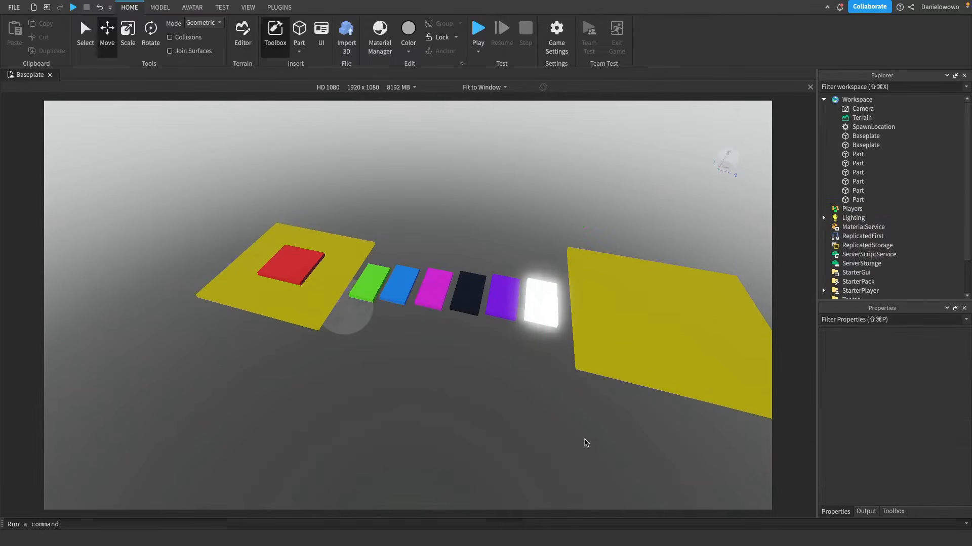
Insert a new part and place it on the second yellow platform near its far edge
{"action": "right_click_drag", "start_coordinate": [584, 442], "coordinate": [498, 396]}
{"action": "scroll", "coordinate": [501, 396], "scroll_direction": "down", "scroll_amount": 2}
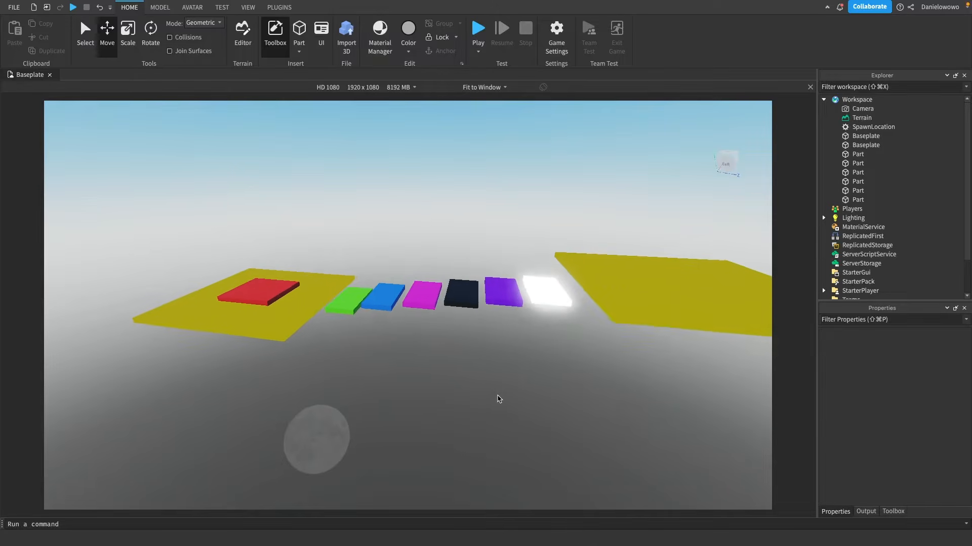
{"action": "middle_click_drag", "start_coordinate": [498, 396], "coordinate": [476, 402]}
{"action": "middle_click_drag", "start_coordinate": [532, 411], "coordinate": [470, 434]}
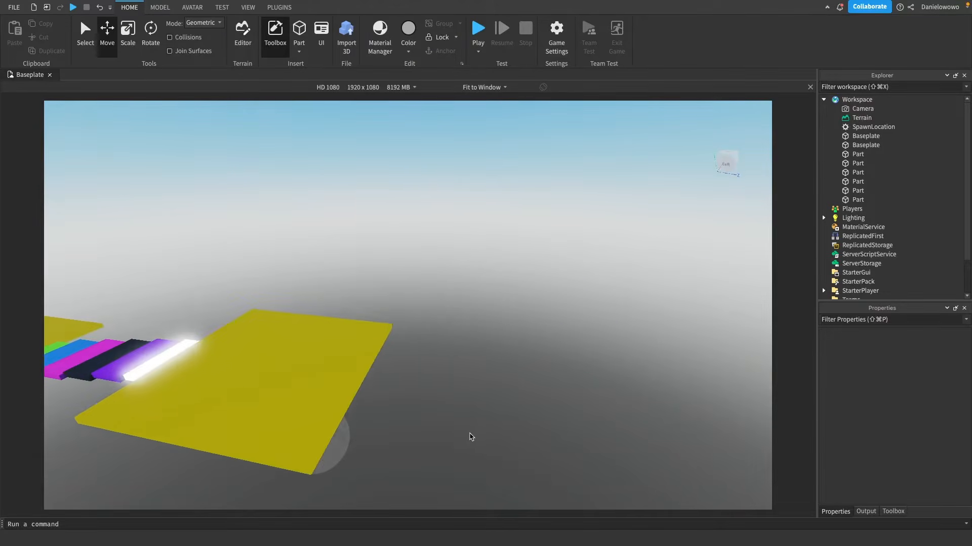
{"action": "middle_click_drag", "start_coordinate": [452, 390], "coordinate": [472, 388]}
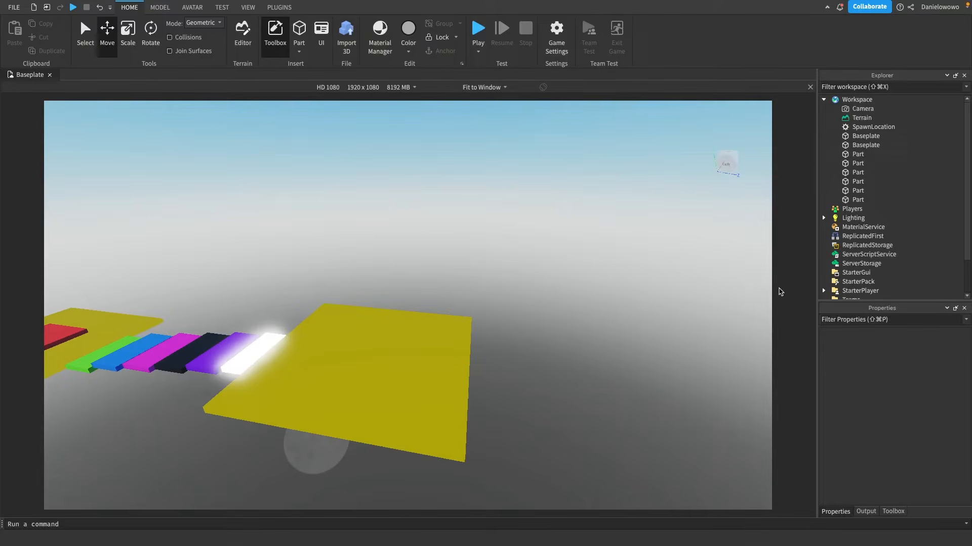
{"action": "right_click_drag", "start_coordinate": [556, 340], "coordinate": [536, 336]}
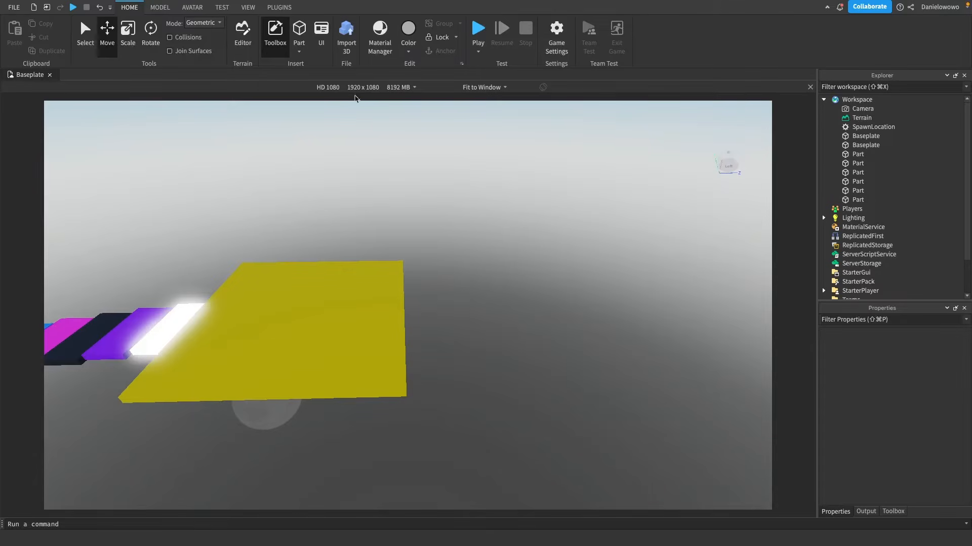
{"action": "left_click", "coordinate": [303, 46]}
{"action": "left_click_drag", "start_coordinate": [352, 265], "coordinate": [380, 303]}
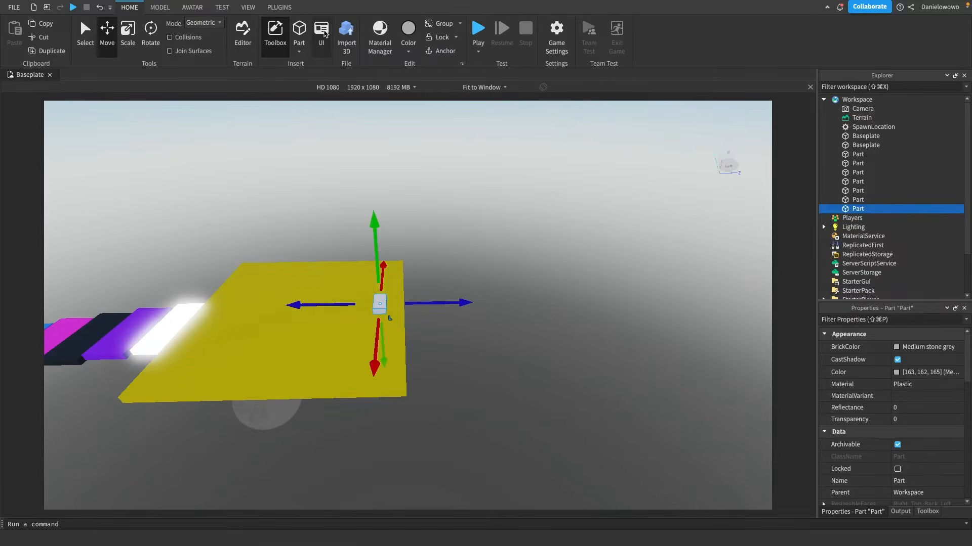
Scale the new part into a wide, long walkway extending away from the second platform
{"action": "left_click", "coordinate": [127, 35]}
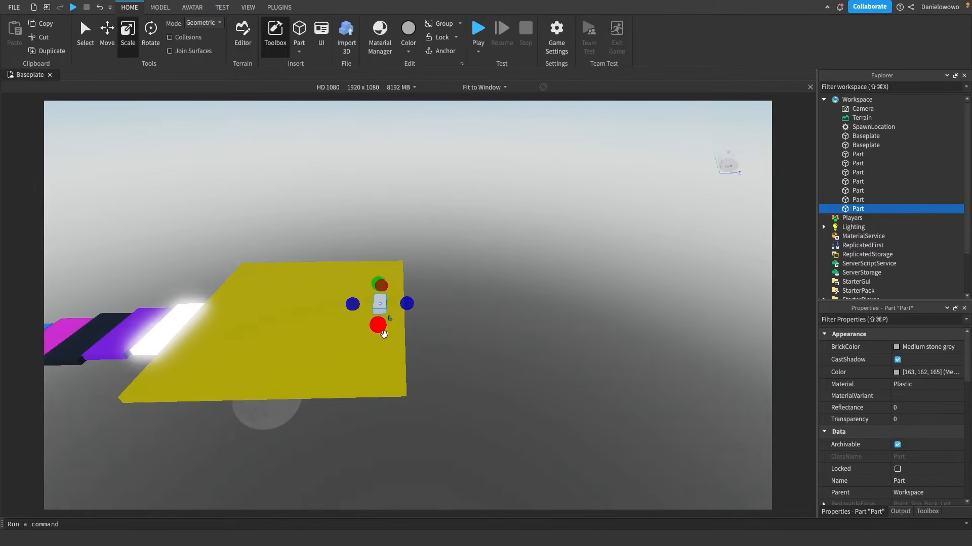
{"action": "left_click_drag", "start_coordinate": [377, 325], "coordinate": [375, 368]}
{"action": "left_click_drag", "start_coordinate": [404, 321], "coordinate": [761, 331]}
{"action": "mouse_move", "coordinate": [449, 335]}
{"action": "left_mouse_down"}
{"action": "mouse_move", "coordinate": [459, 323]}
{"action": "mouse_move", "coordinate": [416, 338]}
{"action": "mouse_move", "coordinate": [434, 324]}
{"action": "left_mouse_up"}
Adjust the walkway's height so it lines up with the far edge of the second platform
{"action": "left_click", "coordinate": [107, 31]}
{"action": "right_click_drag", "start_coordinate": [432, 384], "coordinate": [425, 353]}
{"action": "left_click_drag", "start_coordinate": [581, 128], "coordinate": [580, 135]}
{"action": "key", "text": "e"}
{"action": "left_click", "coordinate": [445, 295]}
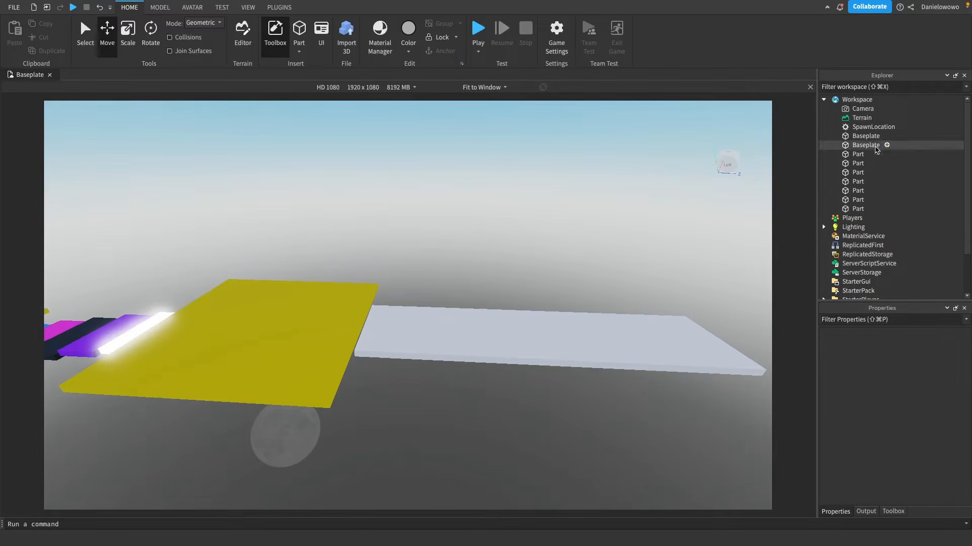
Duplicate the second yellow Baseplate and move the copy along its blue axis to the far end of the walkway
{"action": "left_click", "coordinate": [870, 136]}
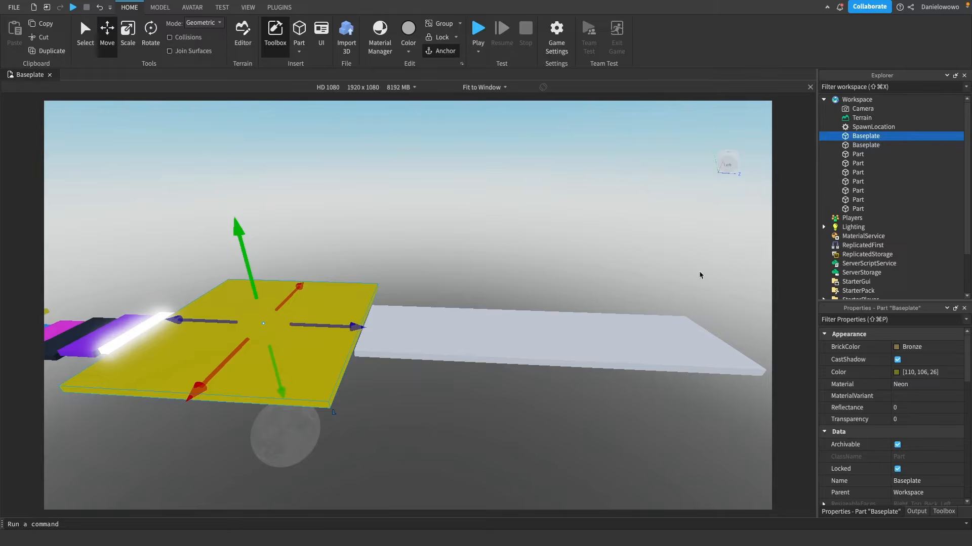
{"action": "key", "text": "ctrl+d"}
{"action": "left_click_drag", "start_coordinate": [352, 326], "coordinate": [627, 347]}
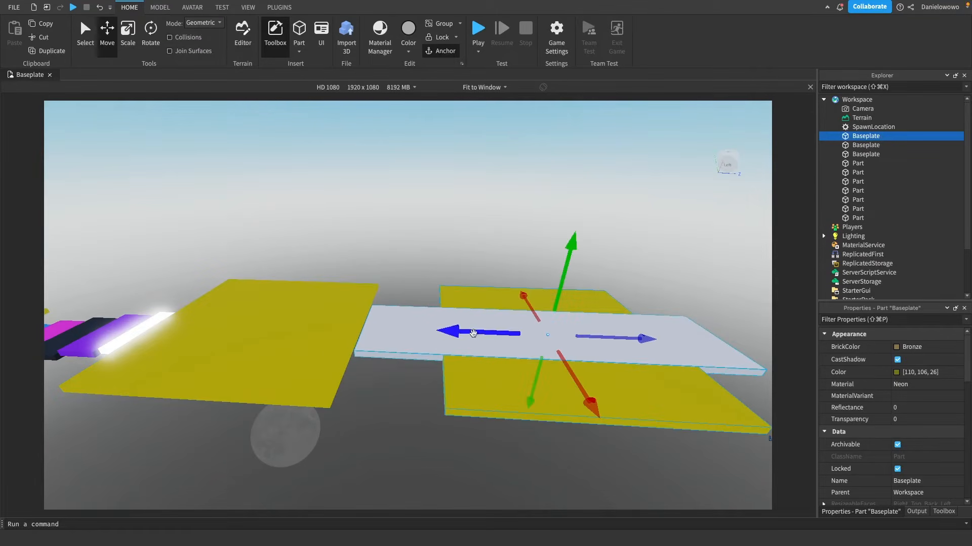
{"action": "left_click_drag", "start_coordinate": [486, 338], "coordinate": [727, 336]}
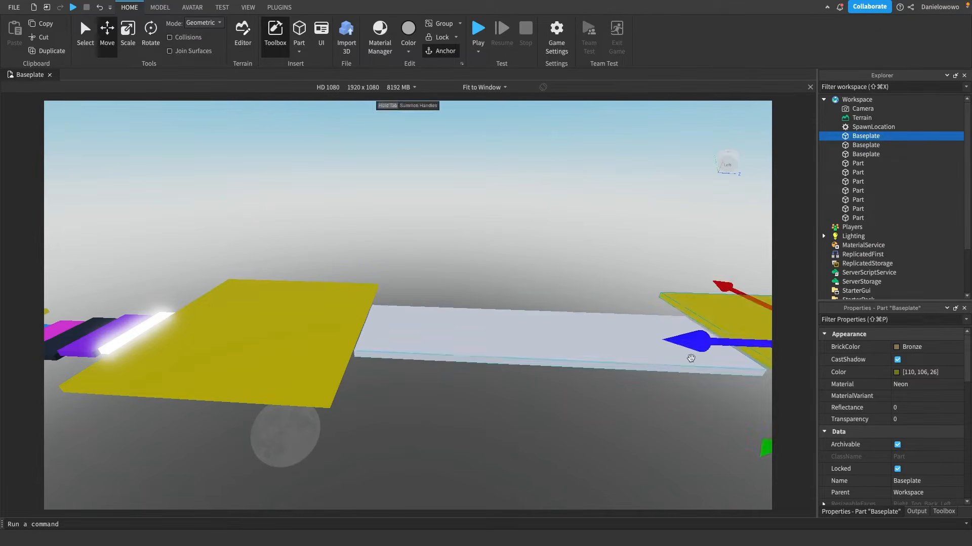
{"action": "left_click", "coordinate": [532, 421]}
Insert another part and place it on the walkway near the second platform, against one side edge
{"action": "scroll", "coordinate": [453, 407], "scroll_direction": "up", "scroll_amount": 4}
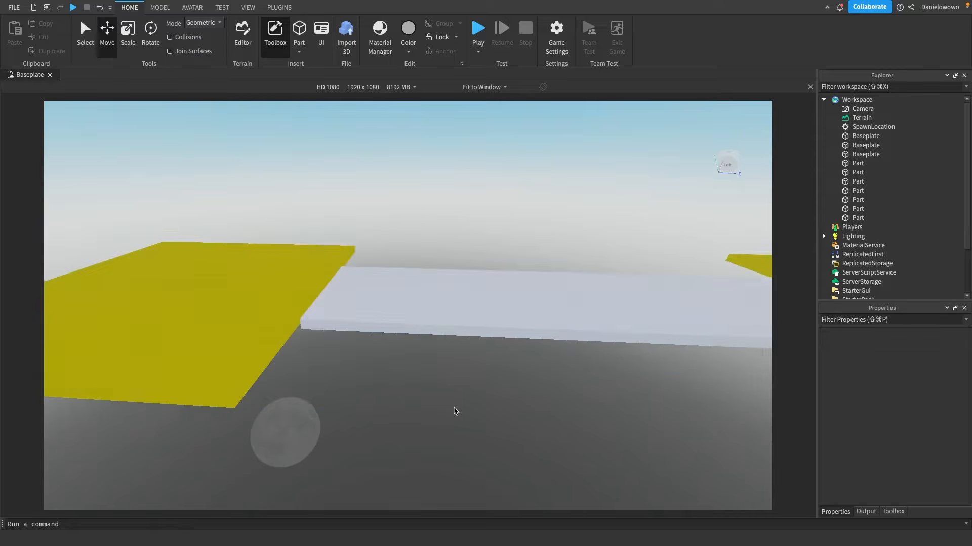
{"action": "middle_click_drag", "start_coordinate": [407, 364], "coordinate": [421, 387]}
{"action": "right_click_drag", "start_coordinate": [421, 387], "coordinate": [445, 379]}
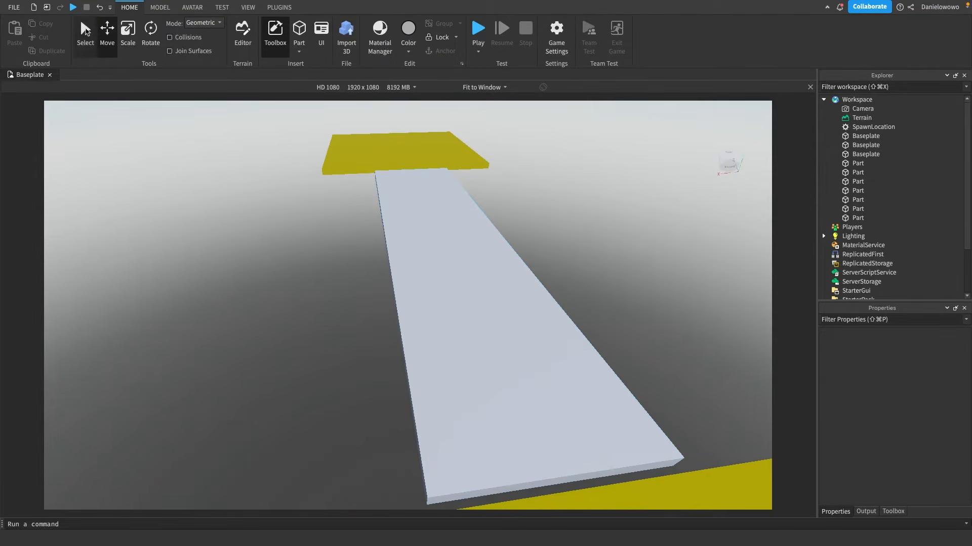
{"action": "left_click", "coordinate": [299, 31]}
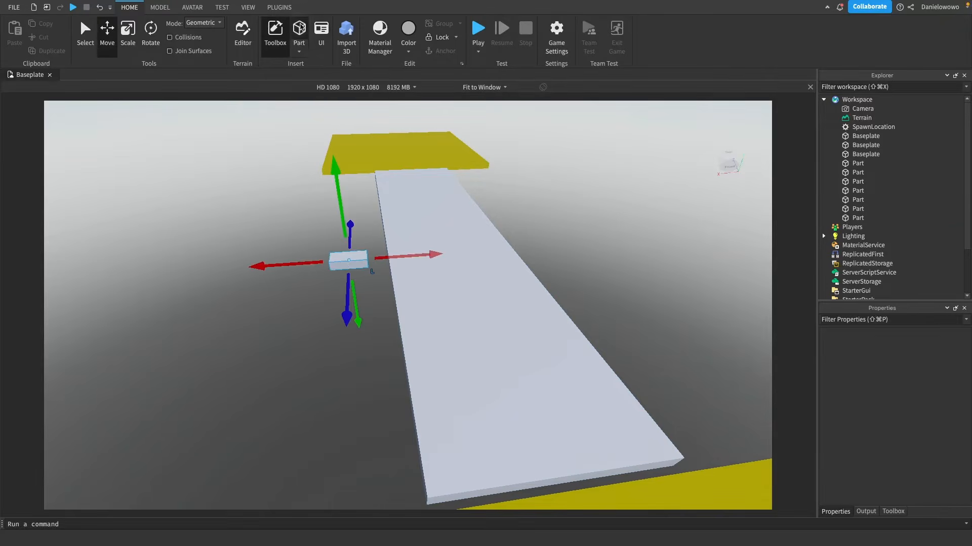
{"action": "left_click_drag", "start_coordinate": [349, 265], "coordinate": [461, 443]}
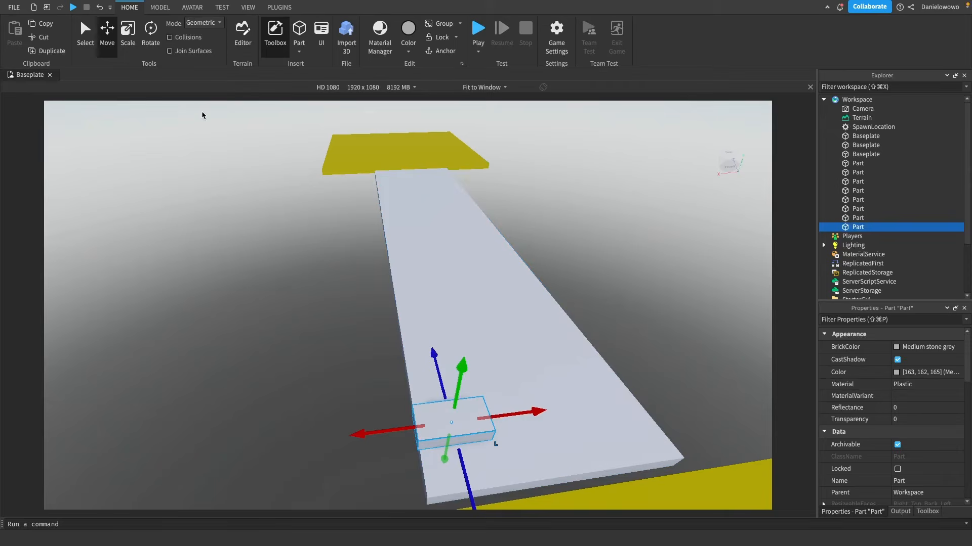
Scale the part on the walkway into a narrow bar spanning the walkway's full width
{"action": "key", "text": "super+3"}
{"action": "left_click_drag", "start_coordinate": [462, 461], "coordinate": [457, 444]}
{"action": "left_click_drag", "start_coordinate": [517, 412], "coordinate": [668, 396]}
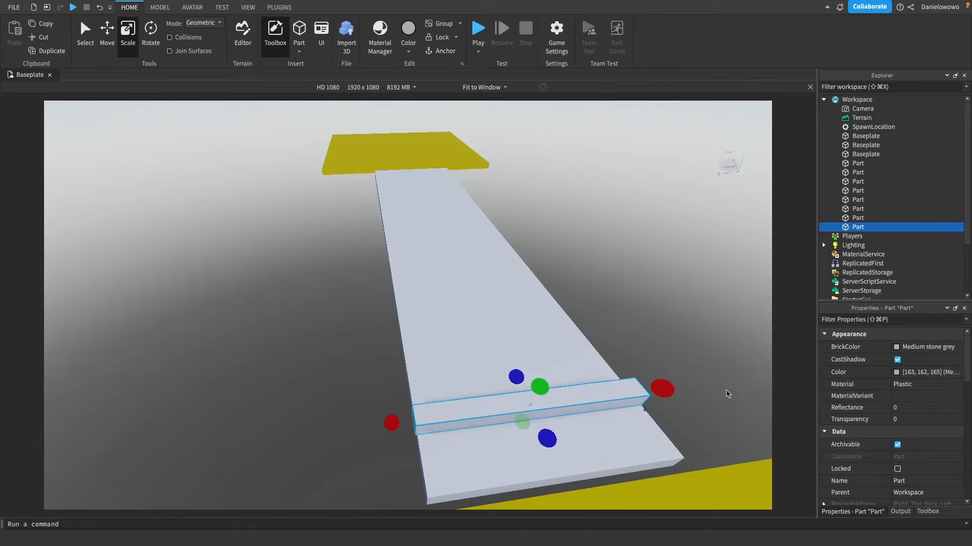
Colour the bar on the walkway red [180, 26, 0] and set its material to Neon
{"action": "left_click", "coordinate": [898, 372]}
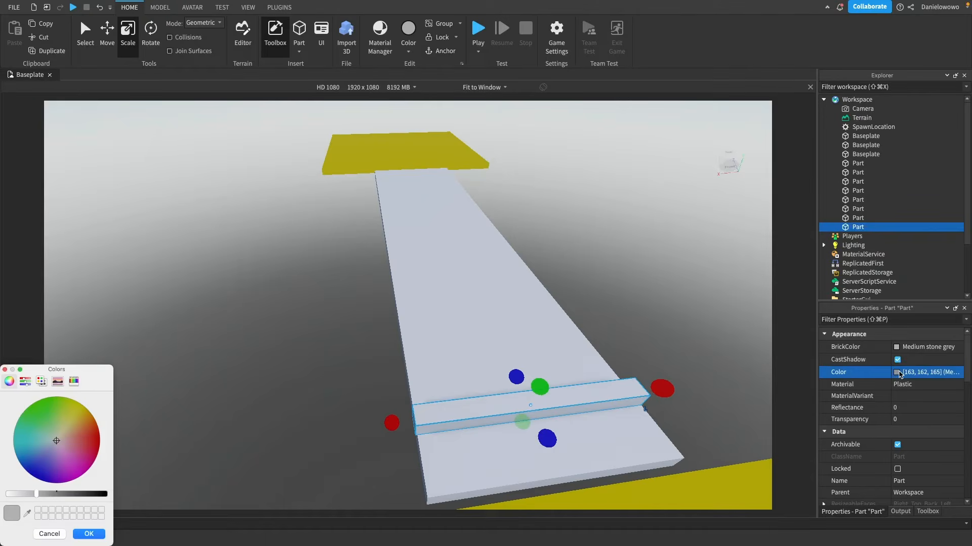
{"action": "left_click", "coordinate": [97, 448]}
{"action": "left_click", "coordinate": [88, 533]}
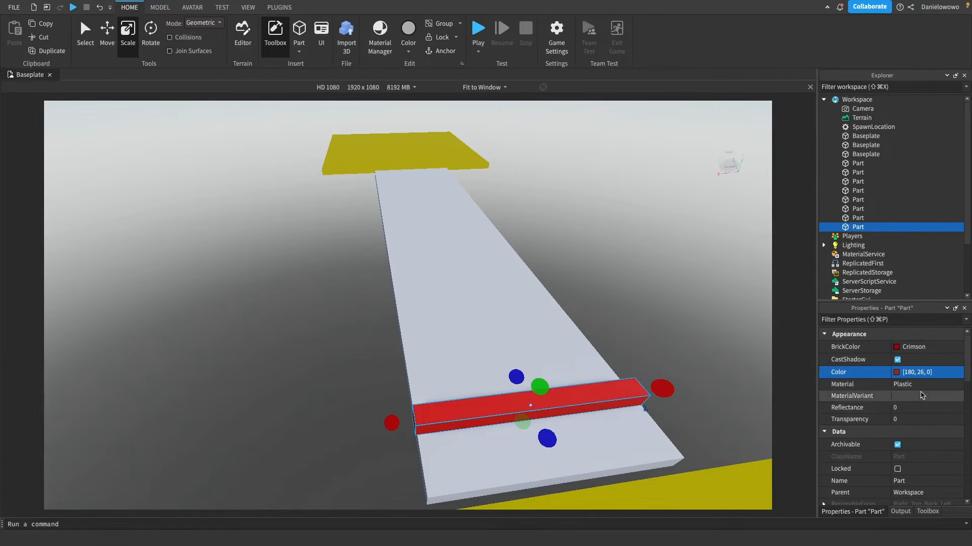
{"action": "left_click", "coordinate": [921, 385]}
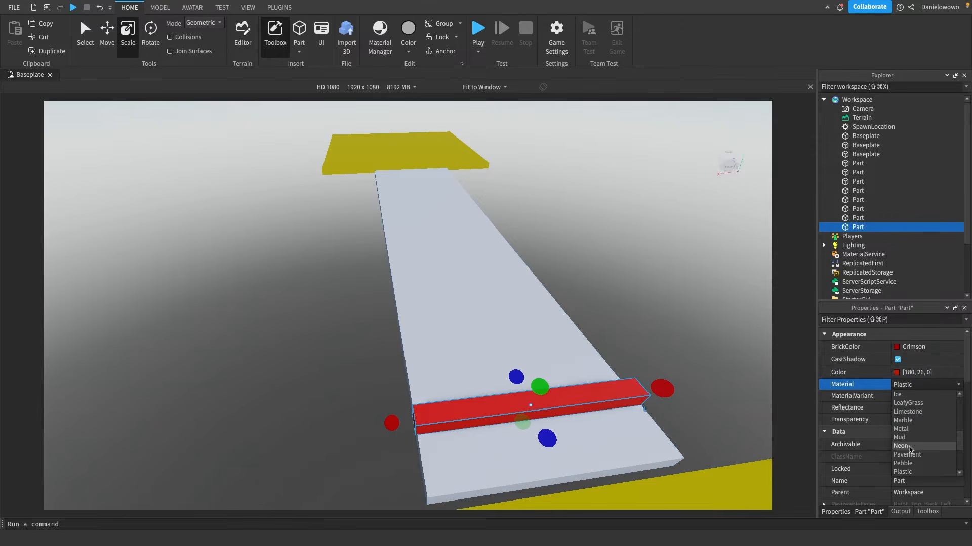
{"action": "left_click", "coordinate": [901, 446]}
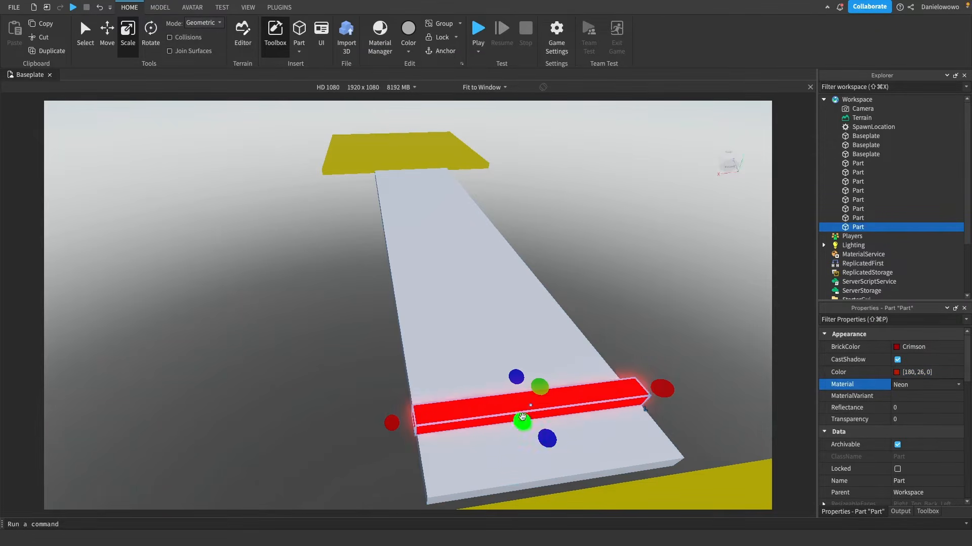
Rename the red neon bar as Lawa
{"action": "key", "text": "a"}
{"action": "right_click_drag", "start_coordinate": [518, 424], "coordinate": [434, 412]}
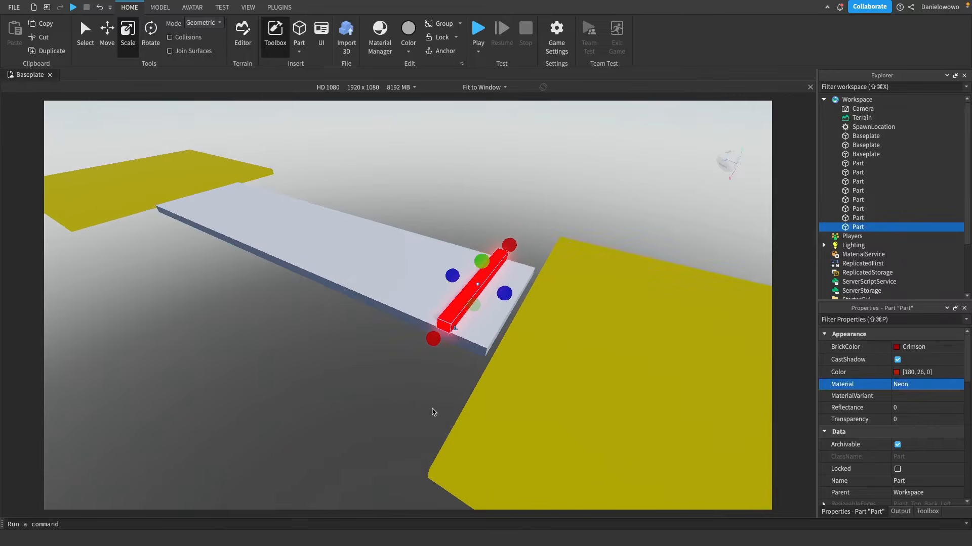
{"action": "scroll", "coordinate": [458, 346], "scroll_direction": "up", "scroll_amount": 5}
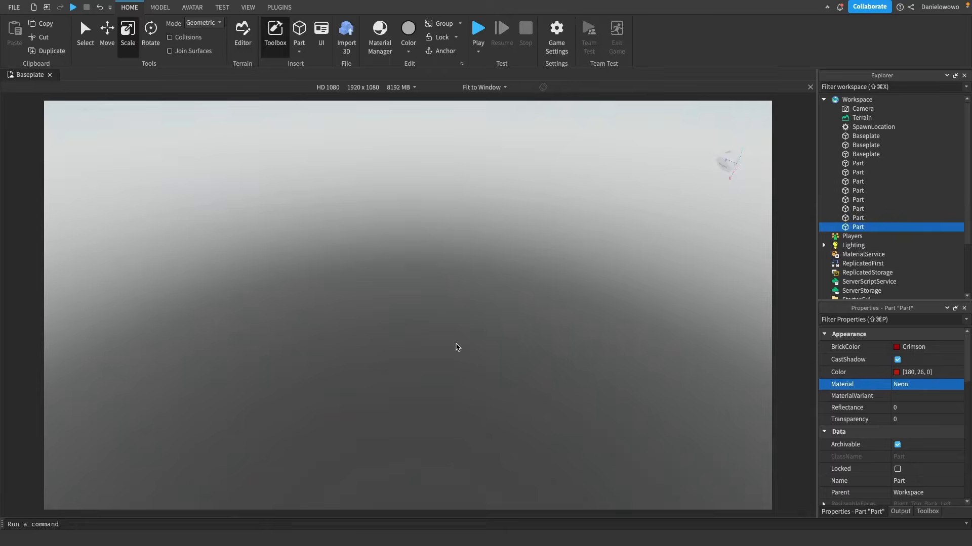
{"action": "scroll", "coordinate": [458, 346], "scroll_direction": "down", "scroll_amount": 3}
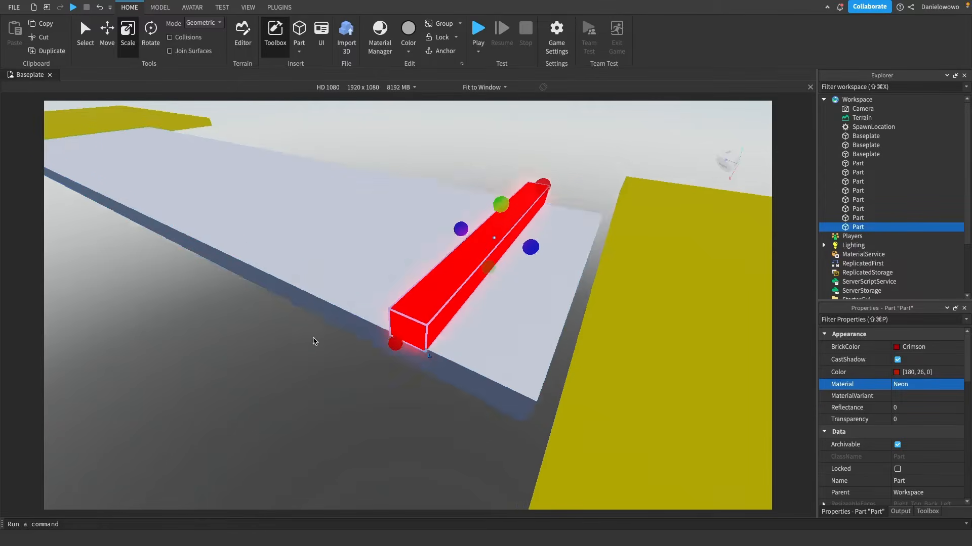
{"action": "mouse_move", "coordinate": [314, 341]}
{"action": "middle_mouse_down"}
{"action": "mouse_move", "coordinate": [317, 362]}
{"action": "mouse_move", "coordinate": [325, 344]}
{"action": "middle_mouse_up"}
{"action": "left_click", "coordinate": [857, 218]}
{"action": "left_click", "coordinate": [857, 227]}
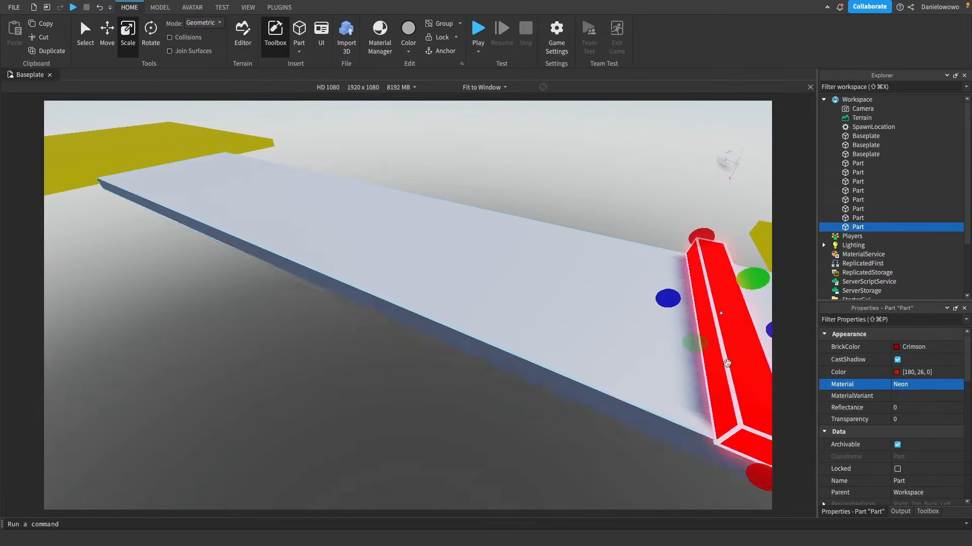
{"action": "middle_click_drag", "start_coordinate": [708, 355], "coordinate": [659, 369]}
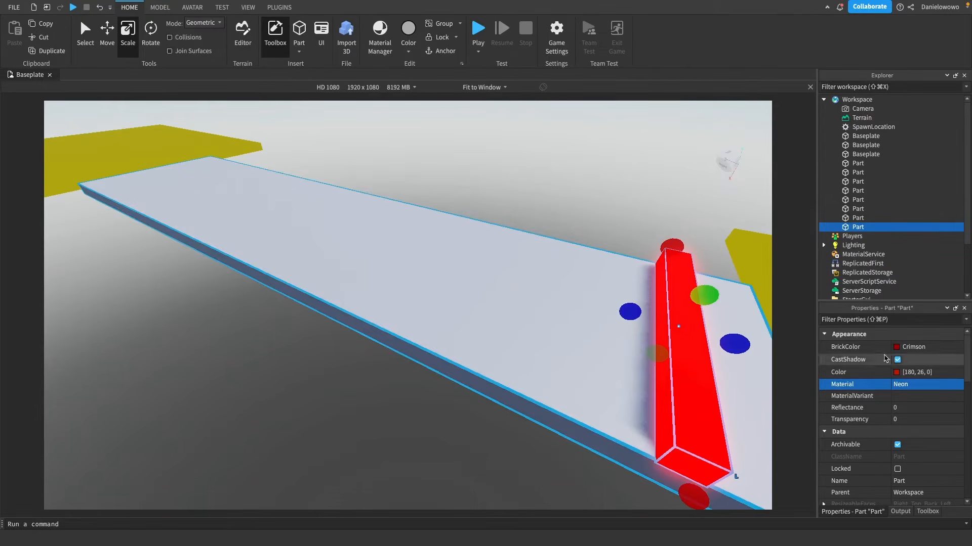
{"action": "scroll", "coordinate": [890, 400], "scroll_direction": "down", "scroll_amount": 1}
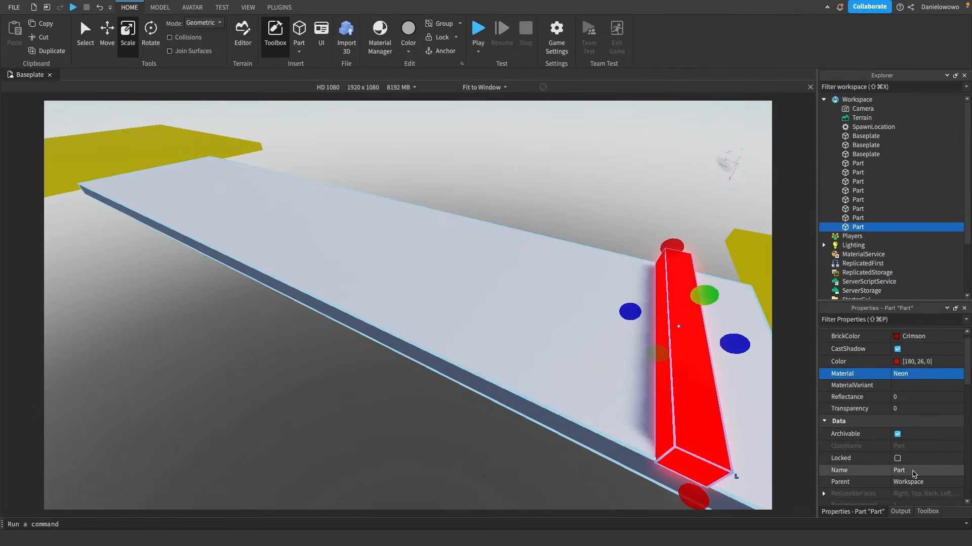
{"action": "left_click", "coordinate": [915, 471]}
{"action": "type", "text": "Lawa"}
{"action": "key", "text": "Return"}
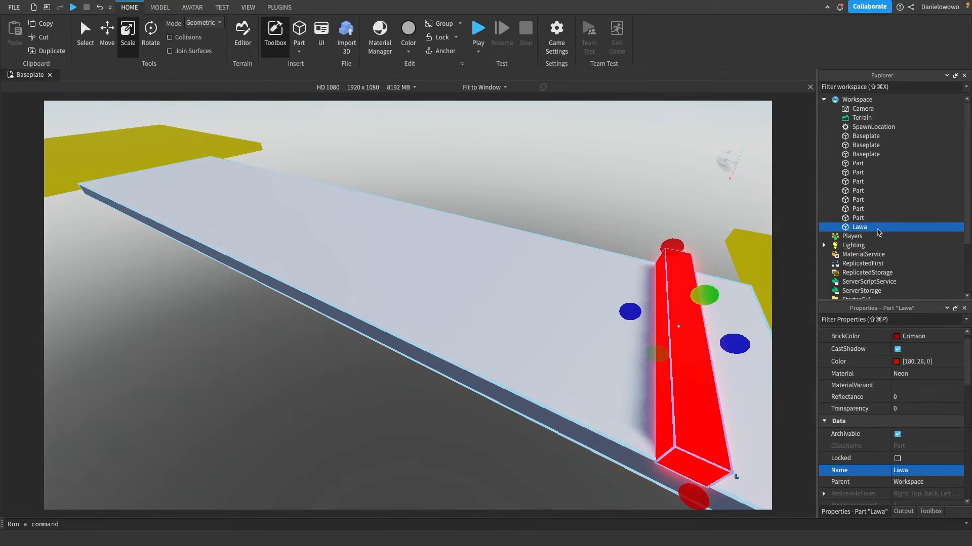
Insert a Script object inside the Lawa part
{"action": "left_click", "coordinate": [875, 228]}
{"action": "left_click", "coordinate": [875, 229]}
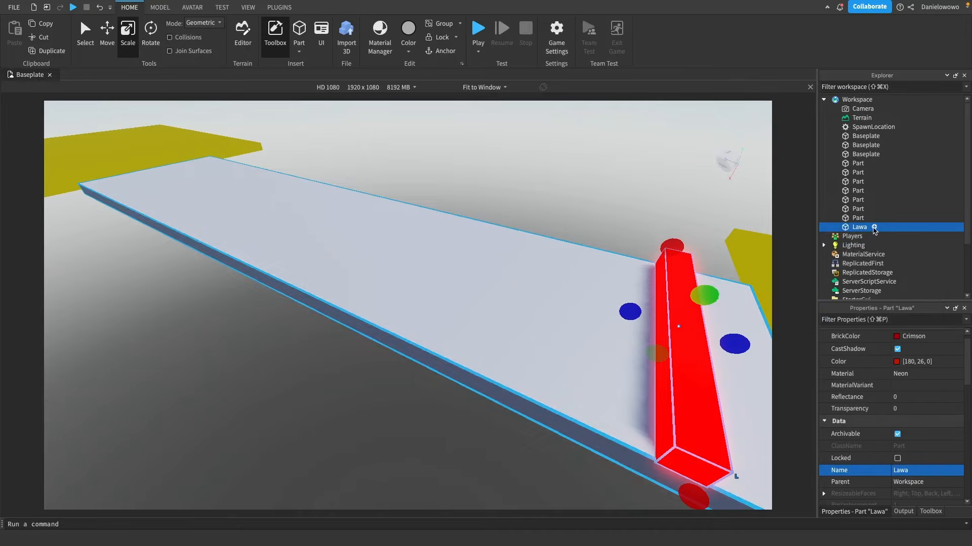
{"action": "left_click", "coordinate": [874, 227]}
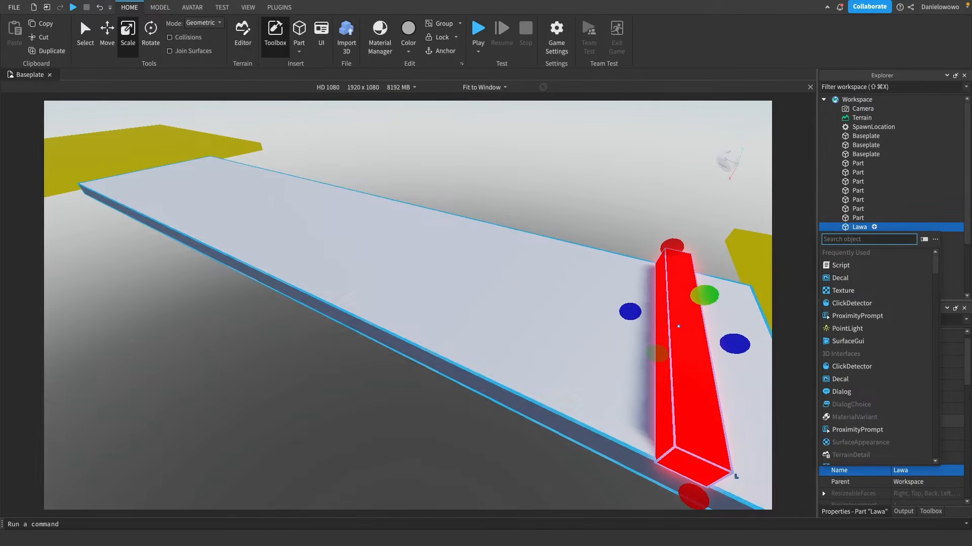
{"action": "left_click", "coordinate": [841, 266]}
{"action": "left_click", "coordinate": [874, 227]}
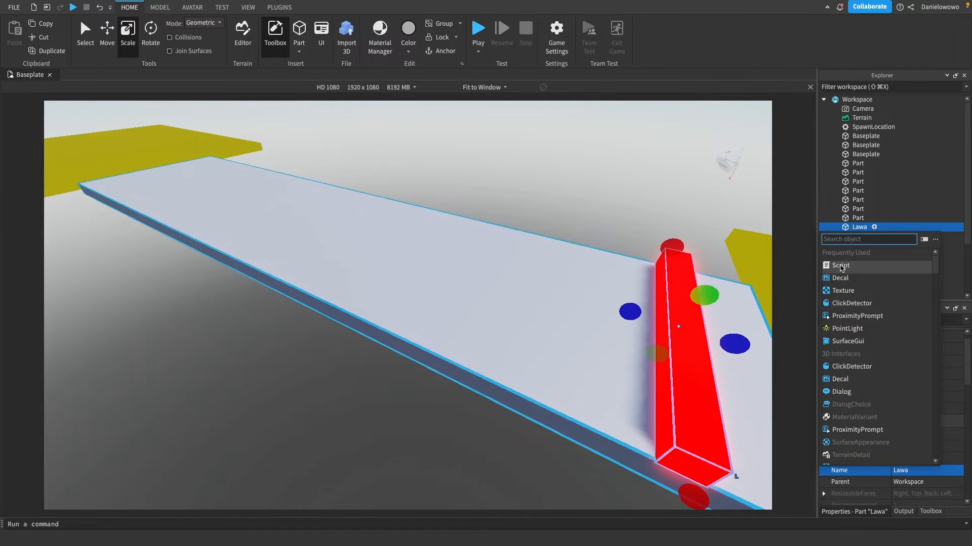
{"action": "type", "text": "scr"}
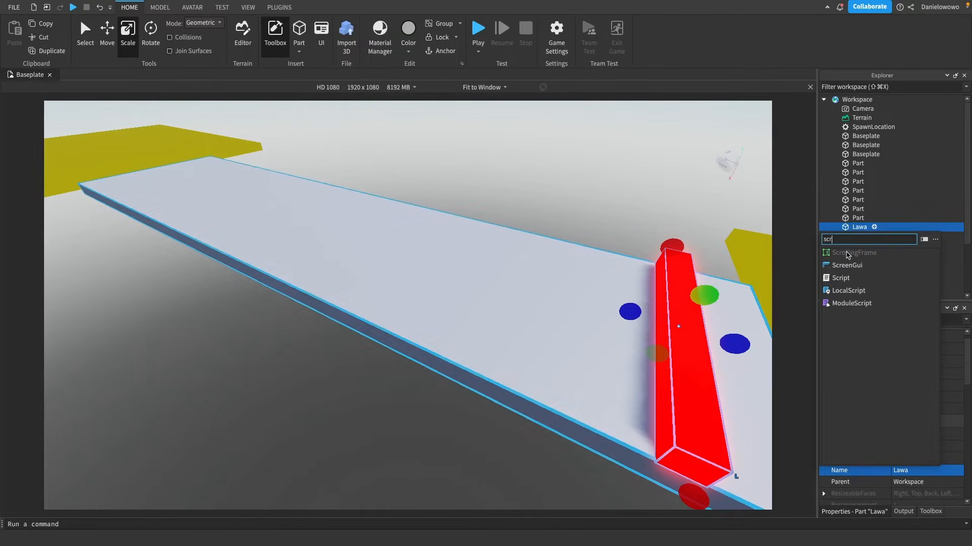
{"action": "type", "text": "ipt"}
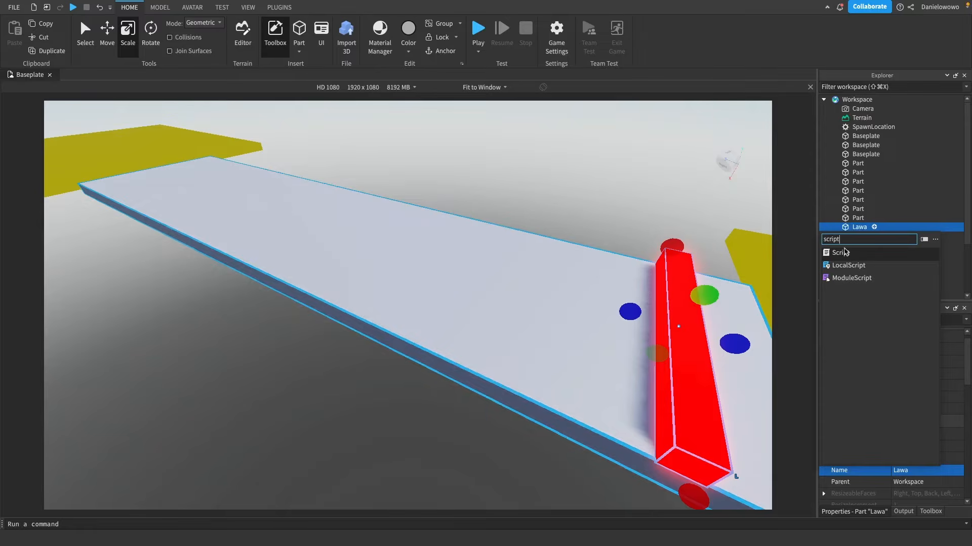
{"action": "left_click", "coordinate": [844, 251]}
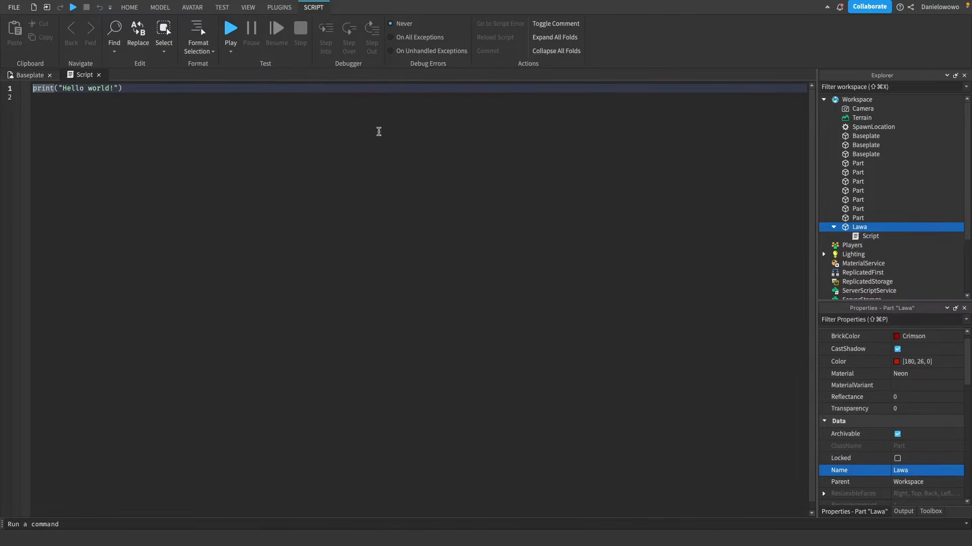
Replace the script's default Hello world line with script.Parent
{"action": "left_click_drag", "start_coordinate": [129, 89], "coordinate": [20, 88]}
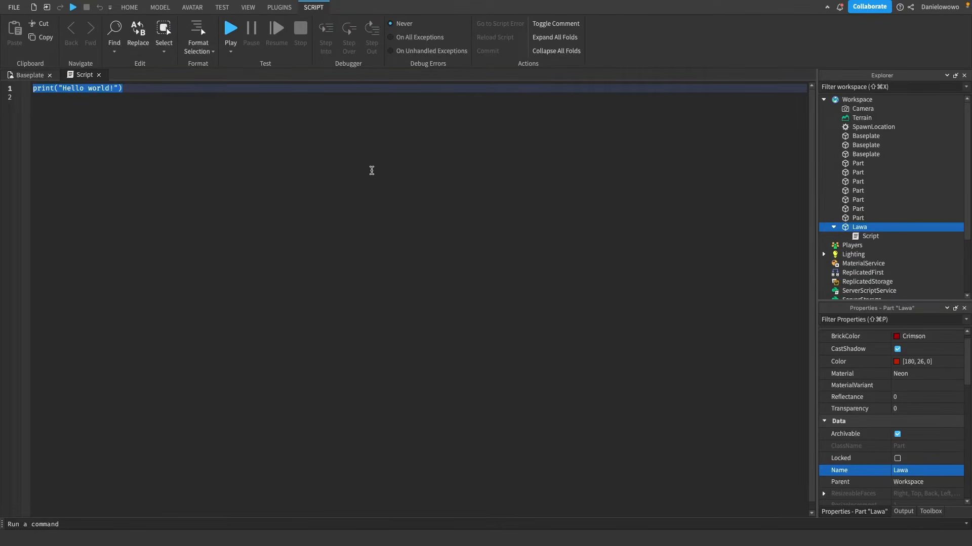
{"action": "mouse_move", "coordinate": [867, 230]}
{"action": "left_click", "coordinate": [415, 122]}
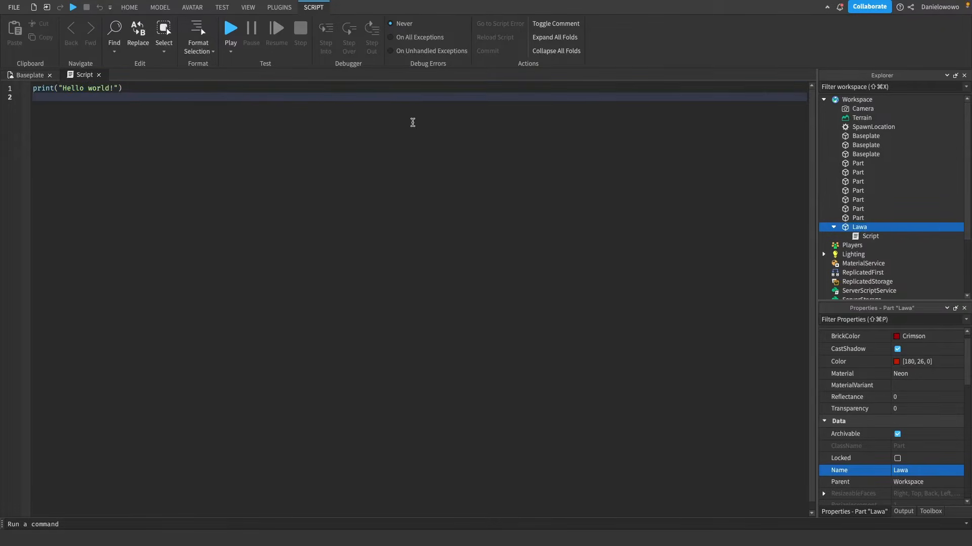
{"action": "left_click_drag", "start_coordinate": [217, 97], "coordinate": [2, 64]}
{"action": "type", "text": "script"}
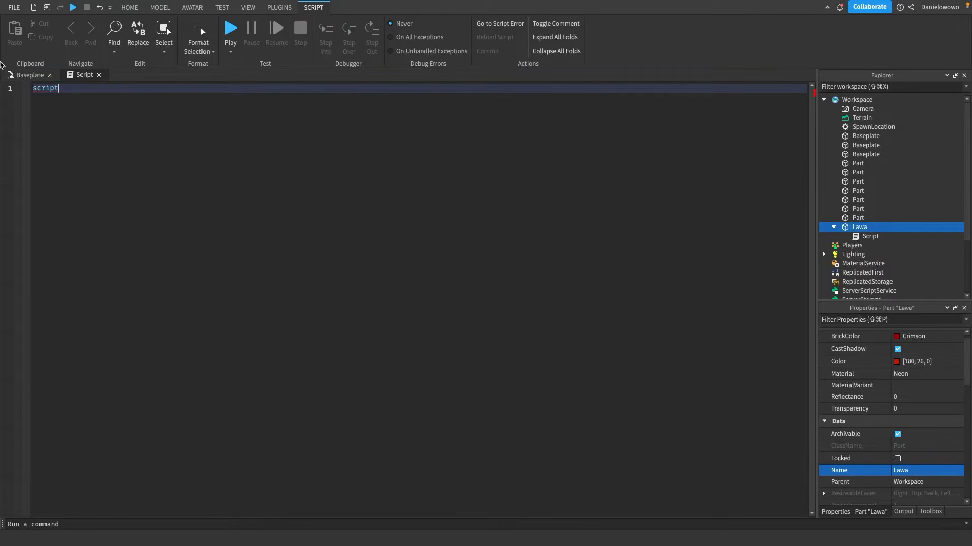
{"action": "type", "text": "."}
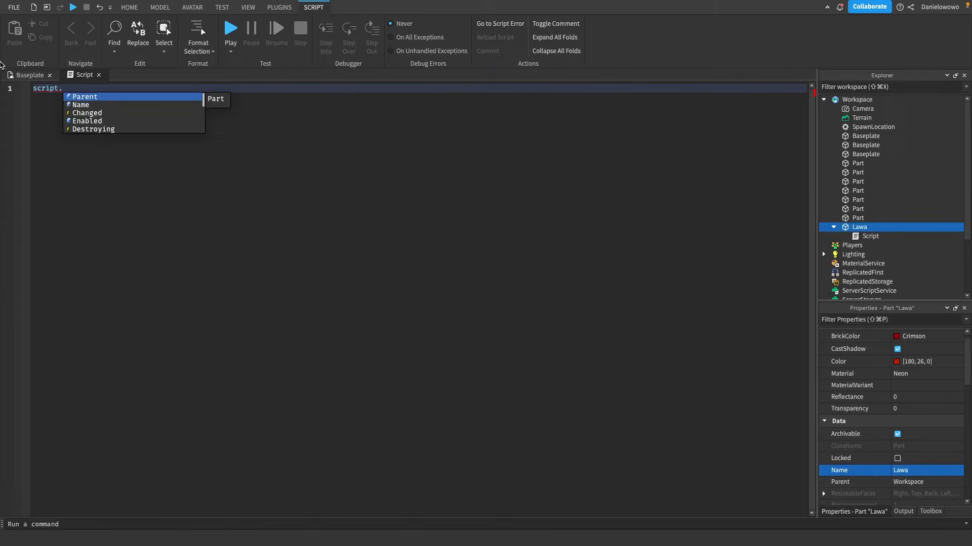
{"action": "key", "text": "Tab"}
{"action": "key", "text": "Return"}
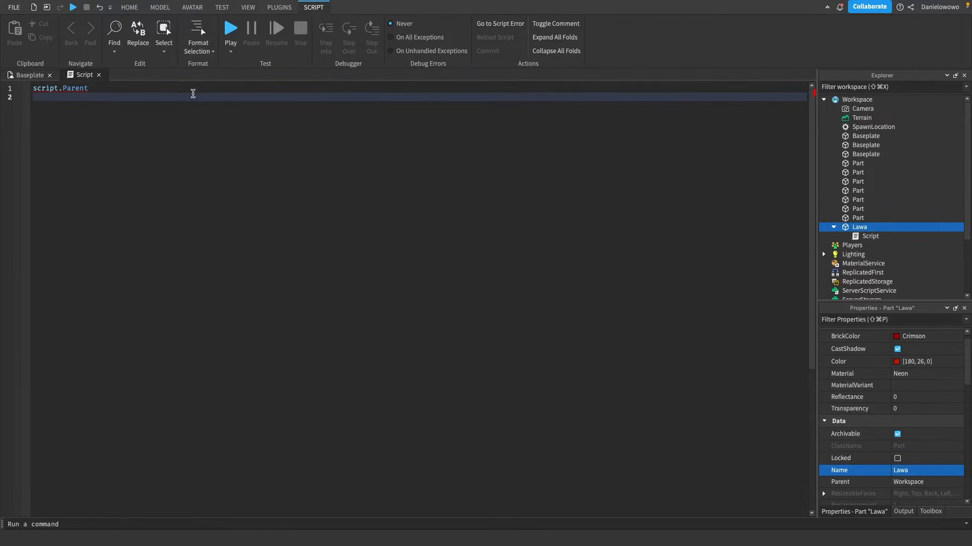
{"action": "key", "text": "BackSpace"}
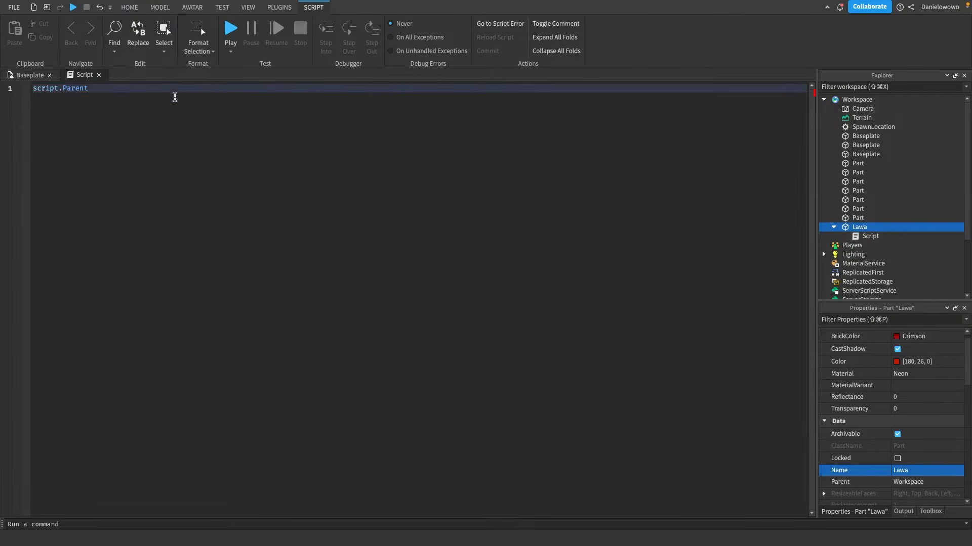
Append the Touched event so the first line reads script.Parent.Touched
{"action": "type", "text": "."}
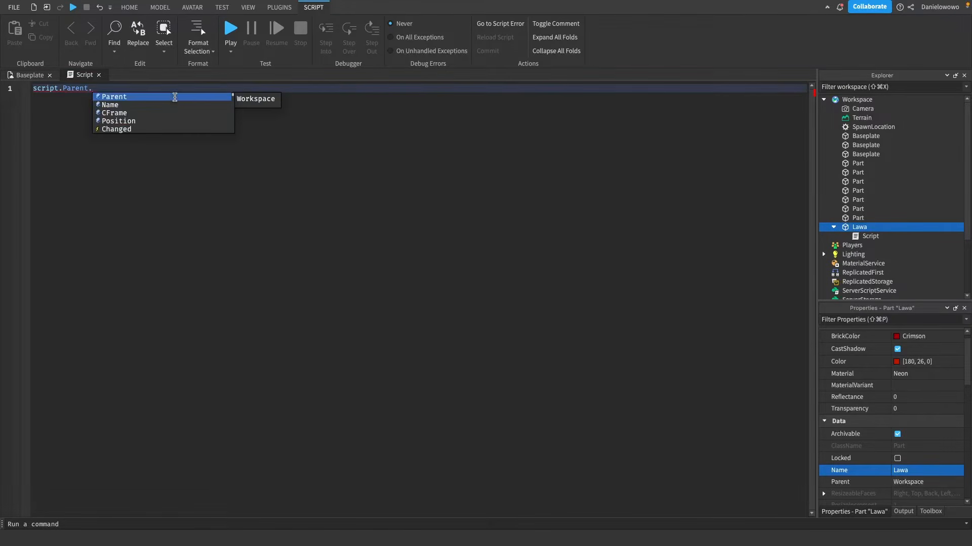
{"action": "scroll", "coordinate": [148, 108], "scroll_direction": "down", "scroll_amount": 1}
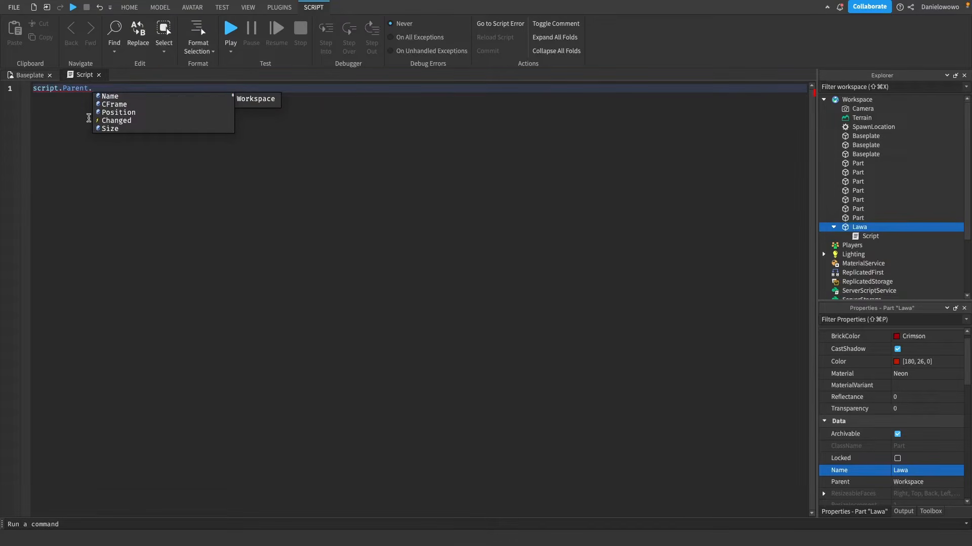
{"action": "scroll", "coordinate": [118, 110], "scroll_direction": "down", "scroll_amount": 1}
{"action": "scroll", "coordinate": [125, 117], "scroll_direction": "down", "scroll_amount": 3}
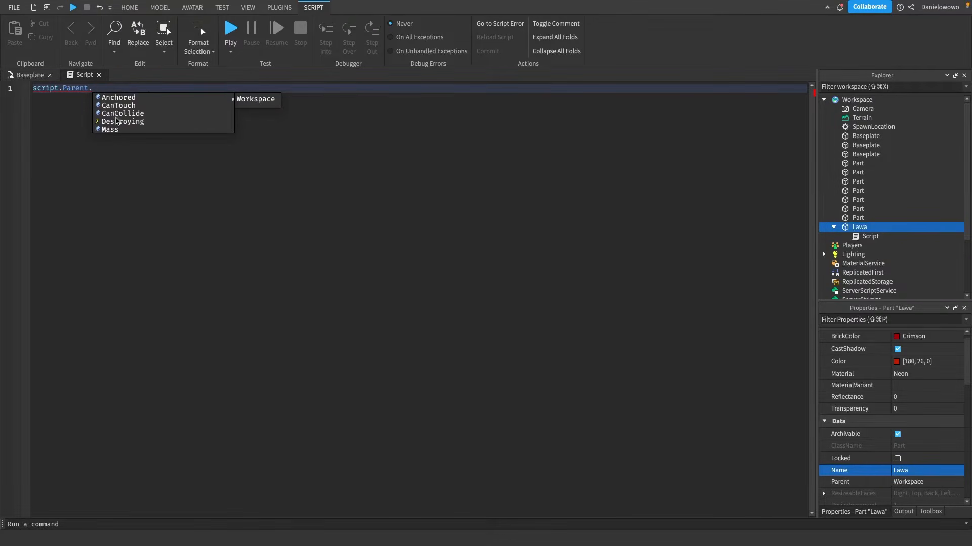
{"action": "scroll", "coordinate": [123, 122], "scroll_direction": "up", "scroll_amount": 3}
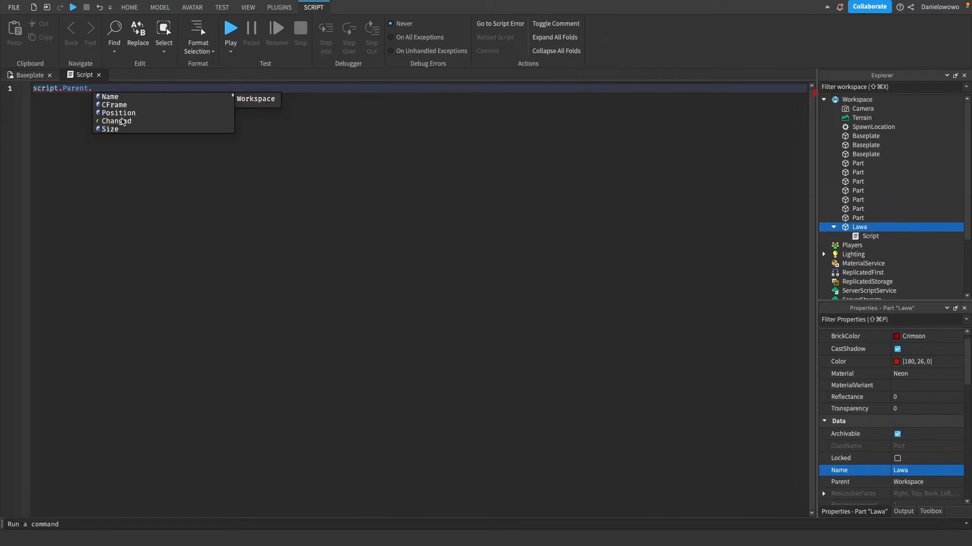
{"action": "type", "text": "Tou"}
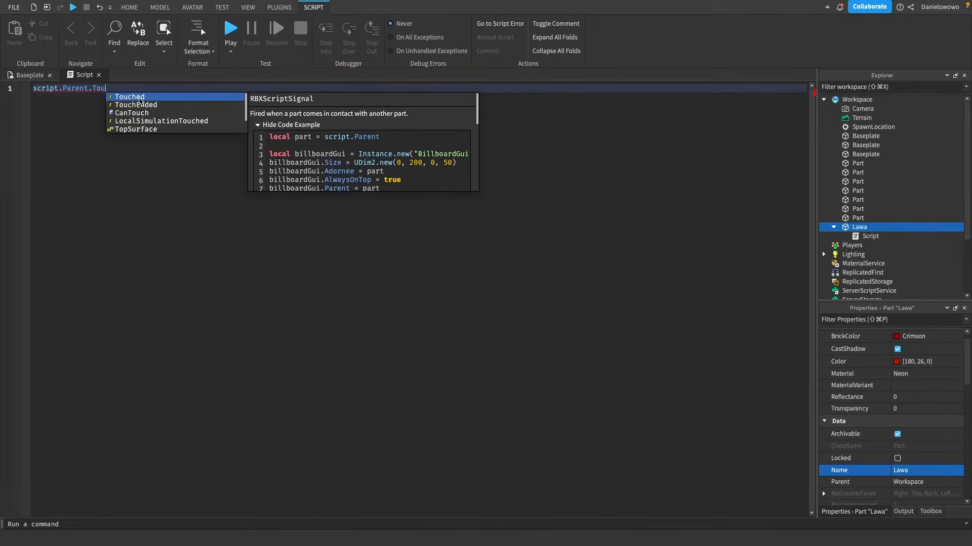
{"action": "left_click", "coordinate": [139, 97]}
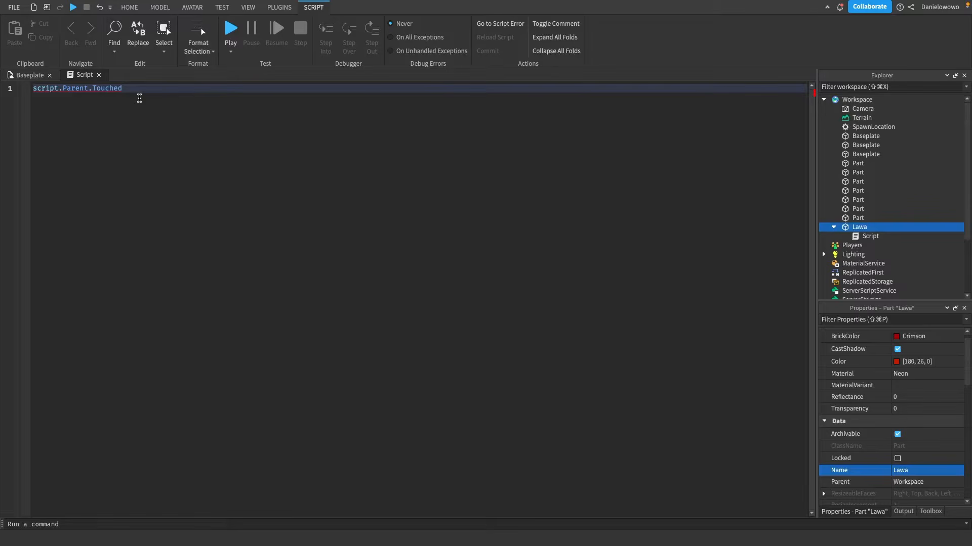
Add a Connect call to the Touched event with an inline function that takes the parameter hit
{"action": "type", "text": ":"}
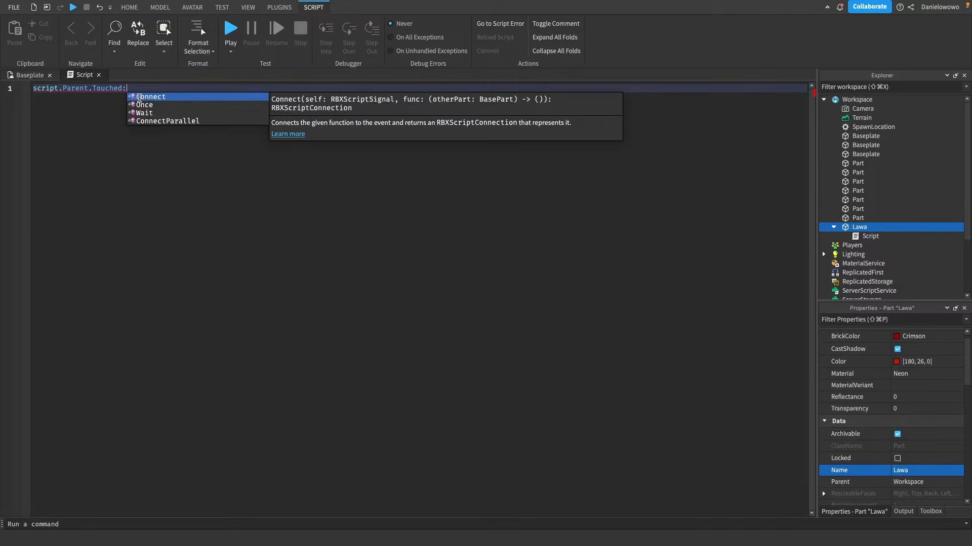
{"action": "key", "text": "Down"}
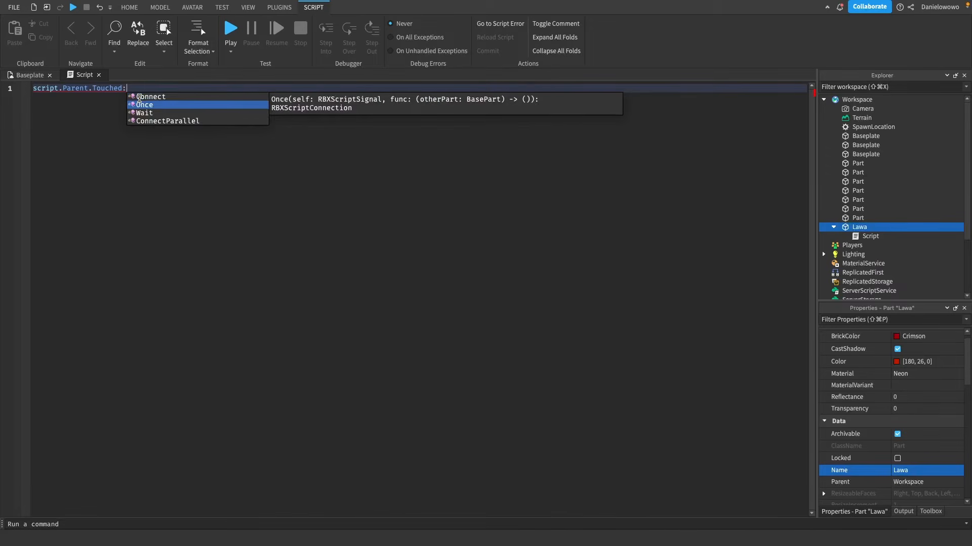
{"action": "key", "text": "Up"}
{"action": "key", "text": "Return"}
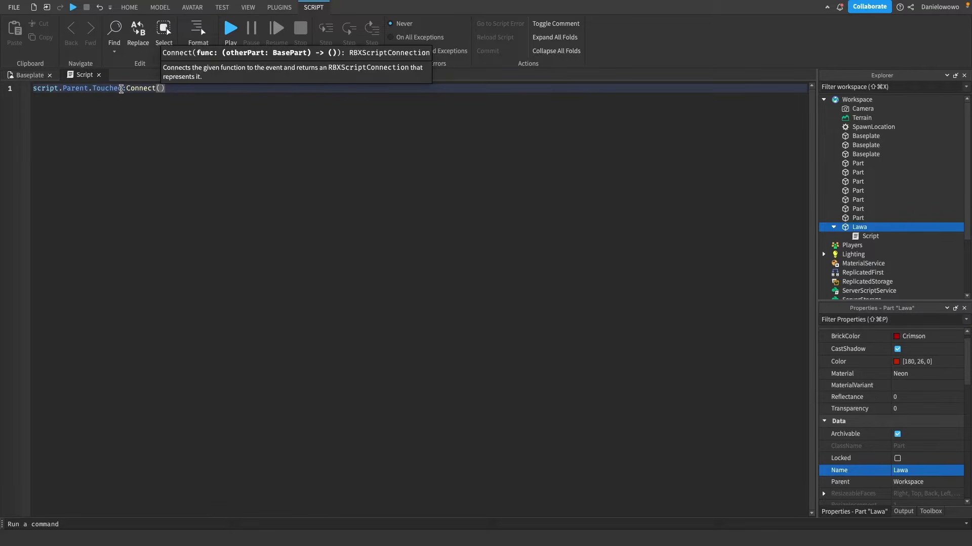
{"action": "type", "text": "fun"}
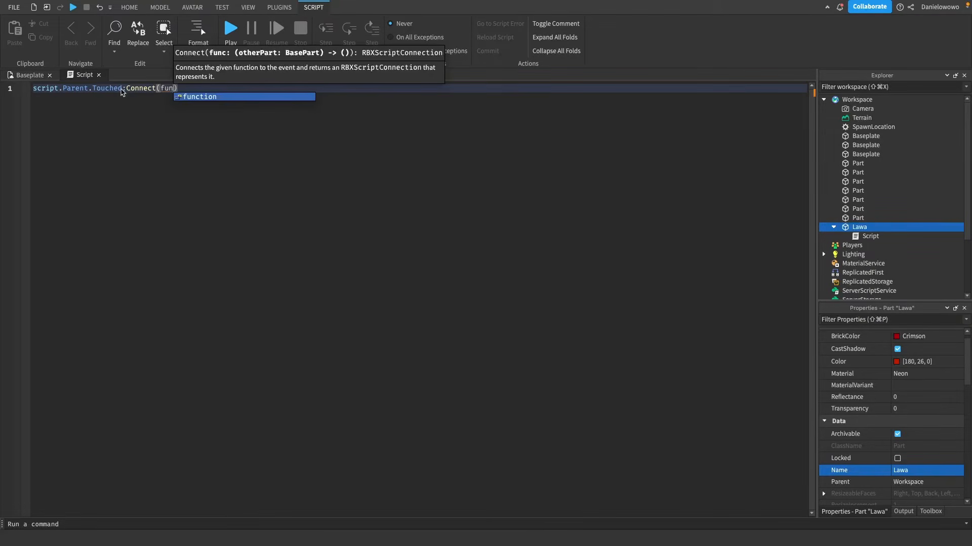
{"action": "key", "text": "Return"}
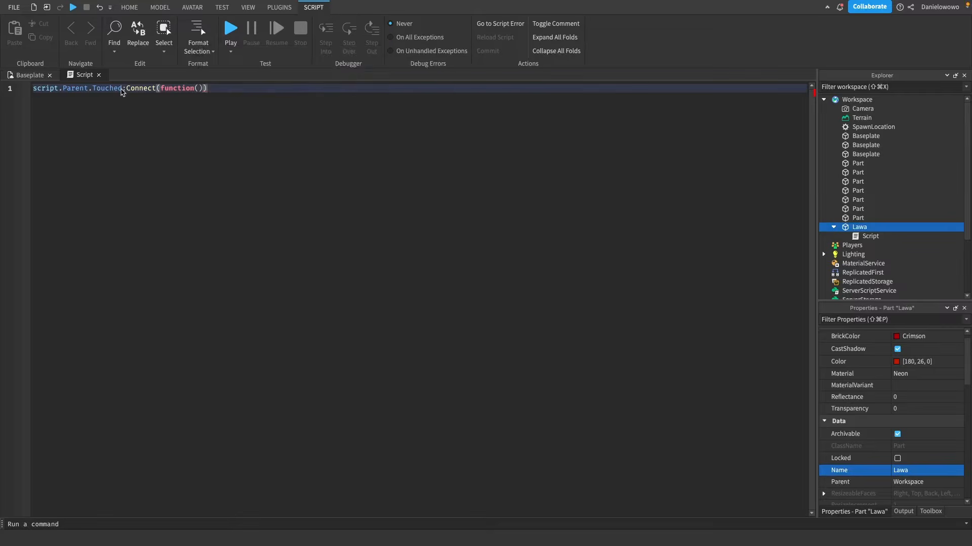
{"action": "key", "text": "Left"}
{"action": "type", "text": "hit"}
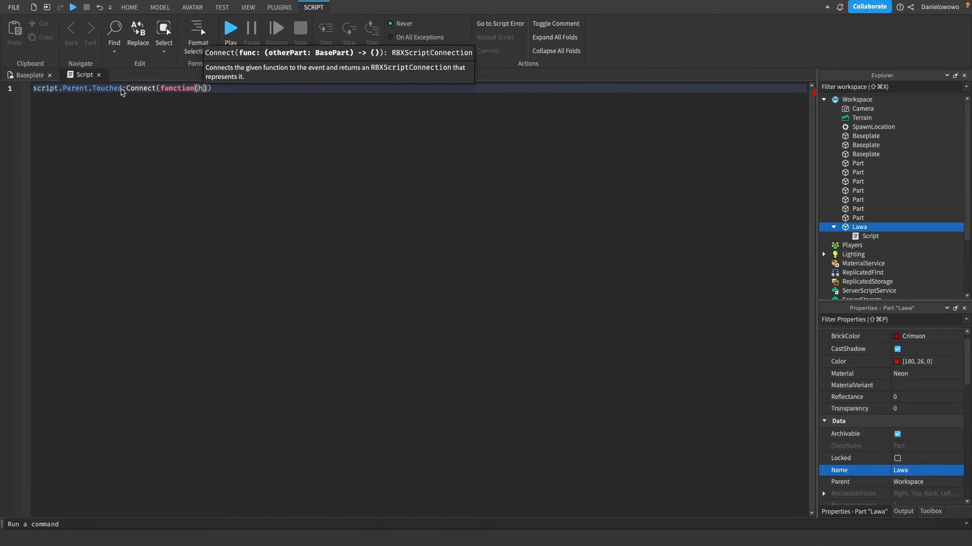
Expand the inline hit function into a multi-line block with an empty body line, closed by end)
{"action": "key", "text": "Return"}
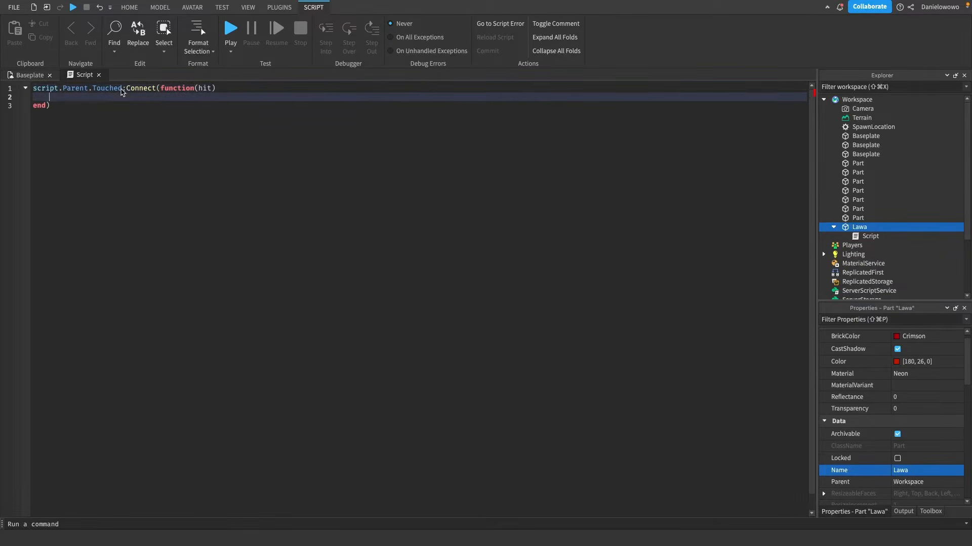
{"action": "left_click", "coordinate": [31, 106]}
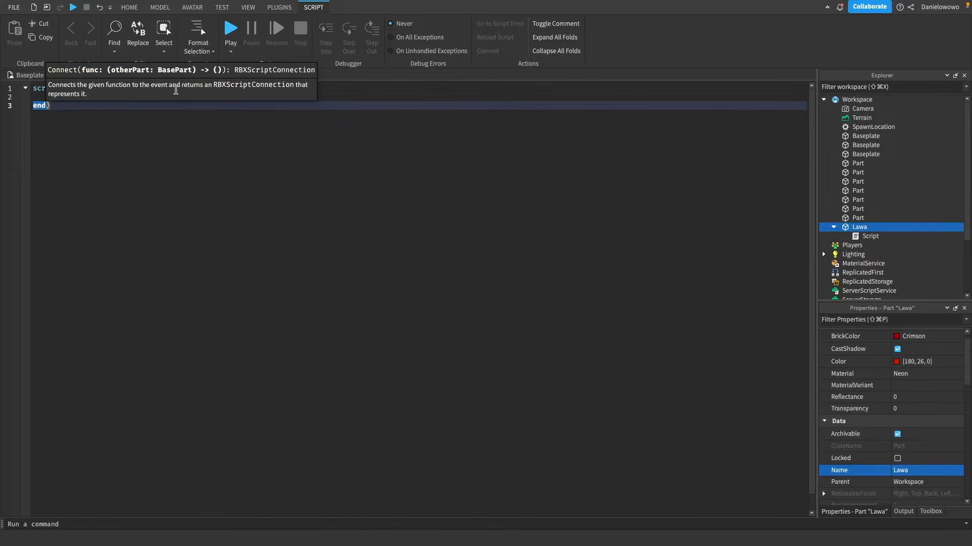
{"action": "left_click", "coordinate": [176, 87]}
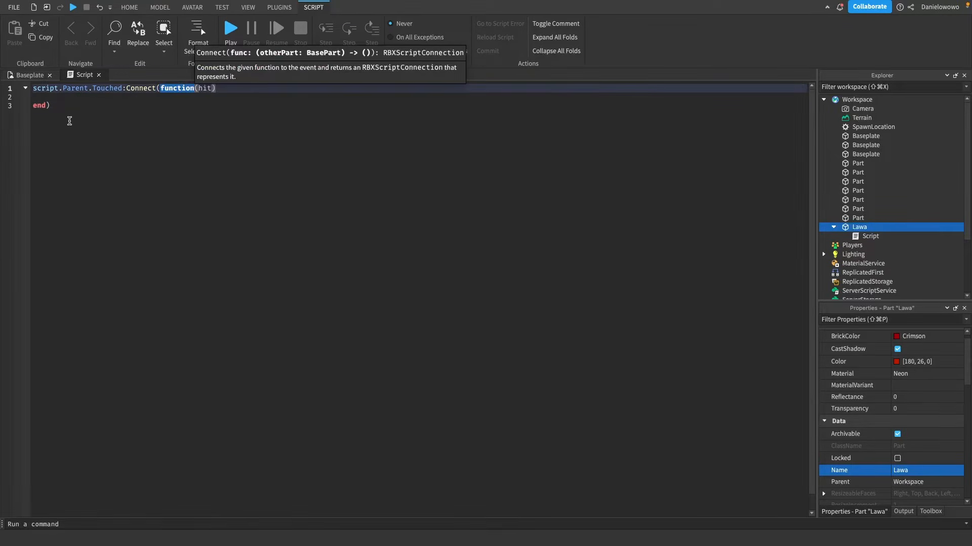
{"action": "left_click", "coordinate": [41, 106]}
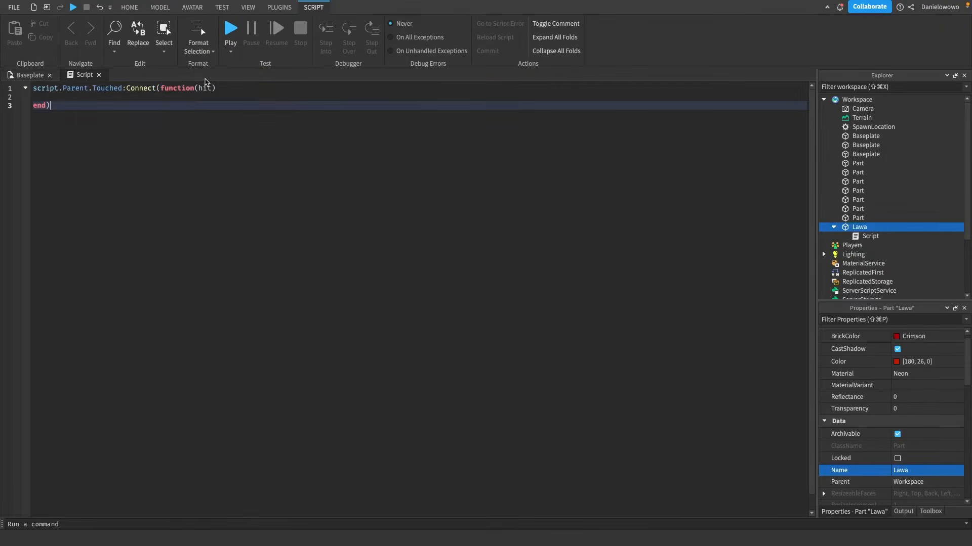
{"action": "left_click", "coordinate": [208, 87]}
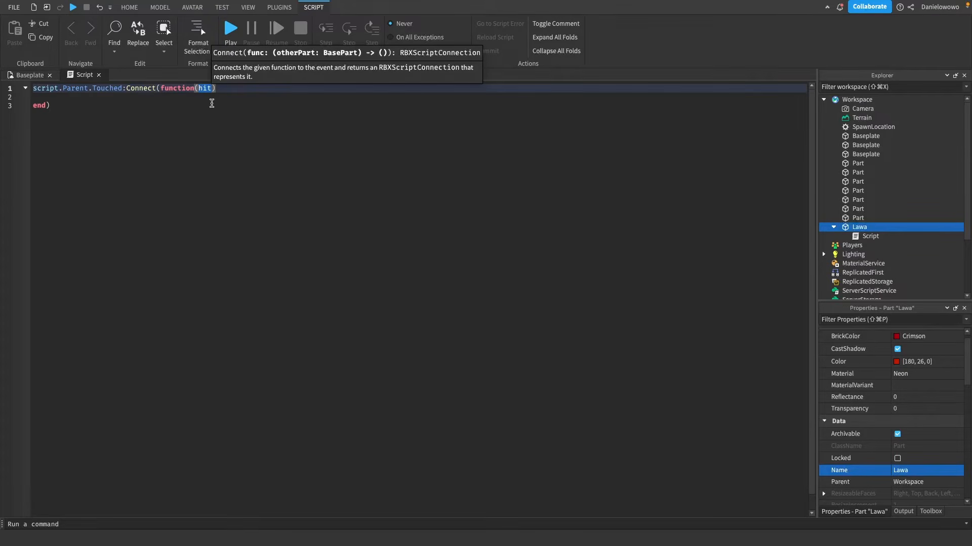
{"action": "left_click", "coordinate": [212, 100]}
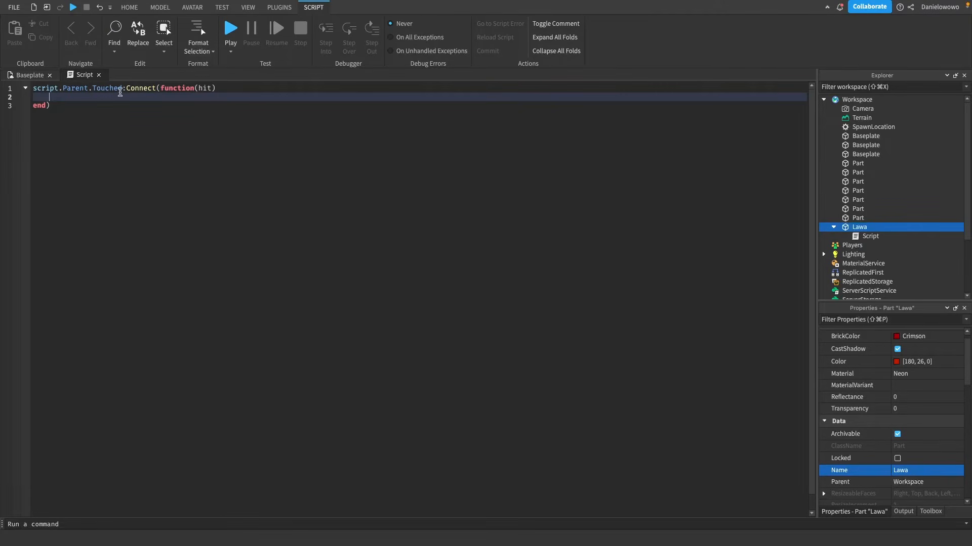
{"action": "double_click", "coordinate": [133, 89]}
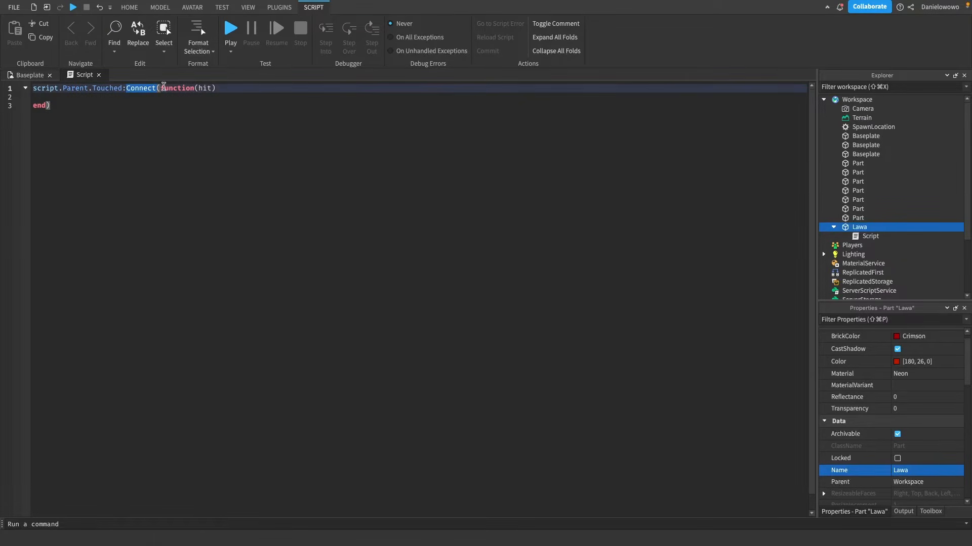
On the function's empty body line, begin an if condition that calls FindFirstChild on hit.Parent
{"action": "left_click", "coordinate": [175, 97]}
{"action": "type", "text": "if"}
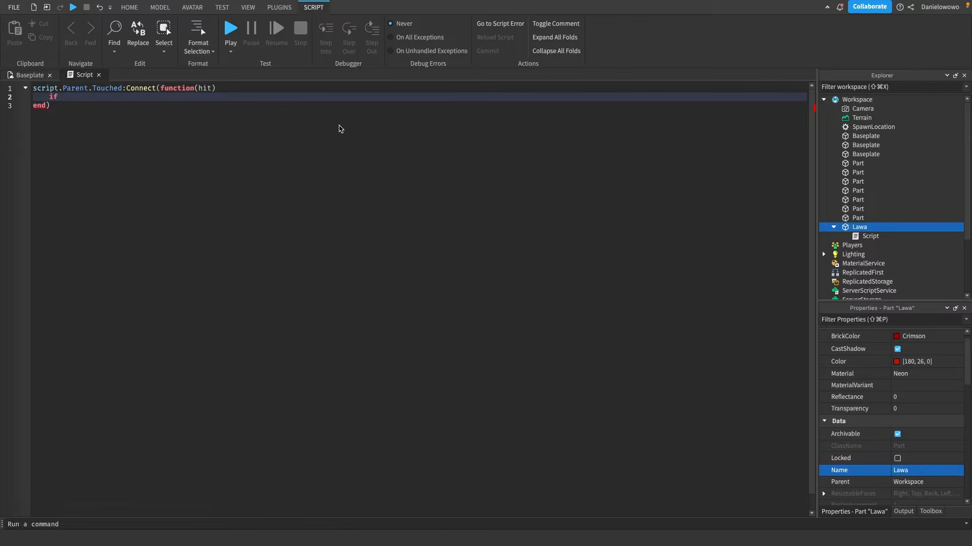
{"action": "type", "text": "hit.Parent"}
{"action": "type", "text": ":"}
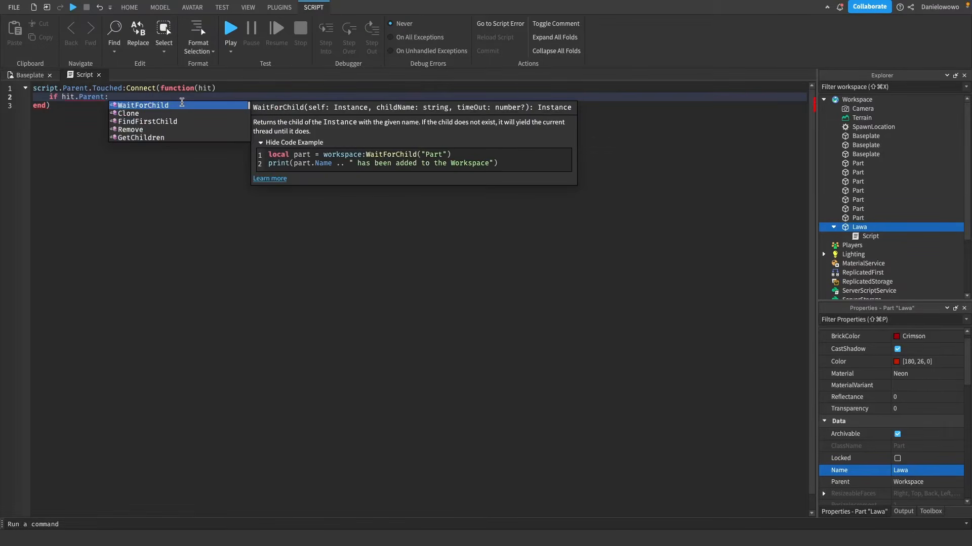
{"action": "type", "text": "F"}
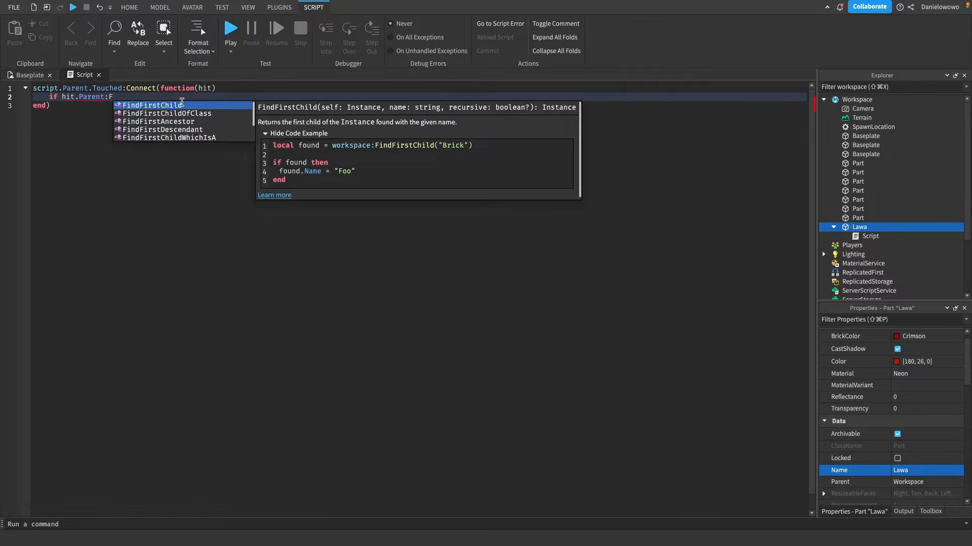
{"action": "key", "text": "Tab"}
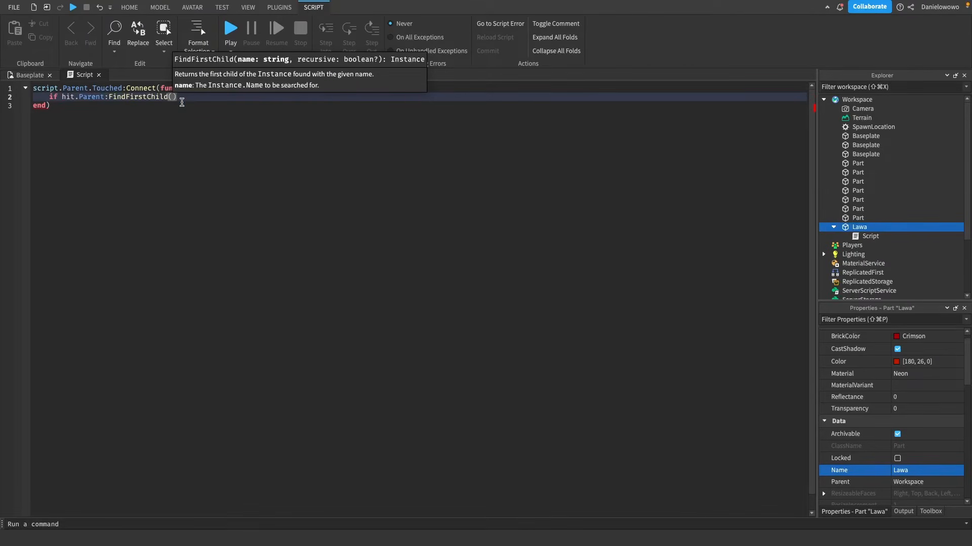
Complete the if condition with the argument "Humanoid" and the keyword then, and expand it into a block closed by end
{"action": "type", "text": "\""}
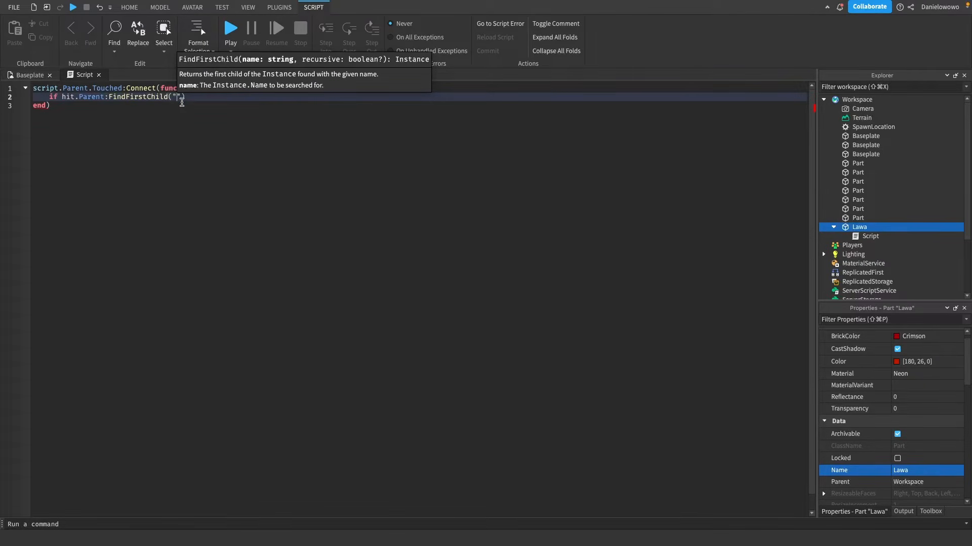
{"action": "type", "text": "Huma"}
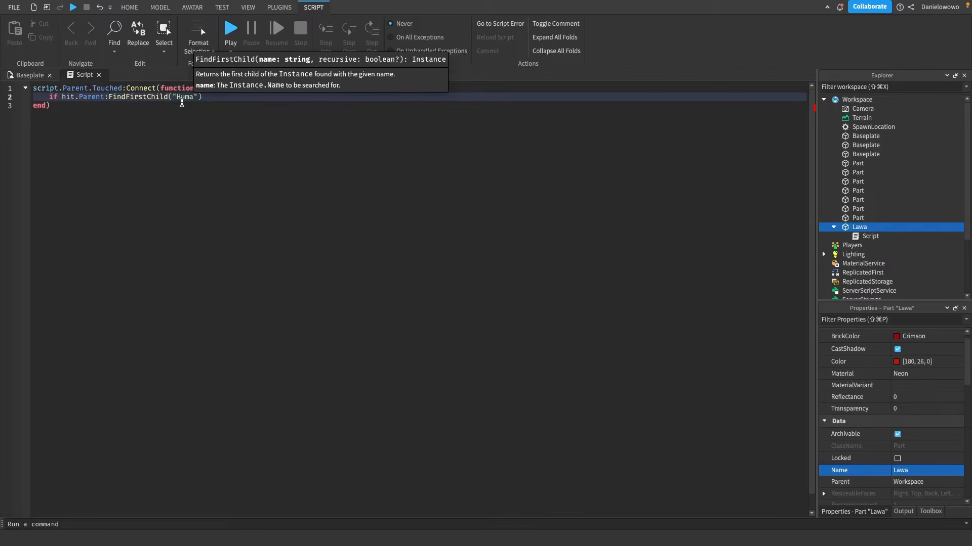
{"action": "type", "text": "noid"}
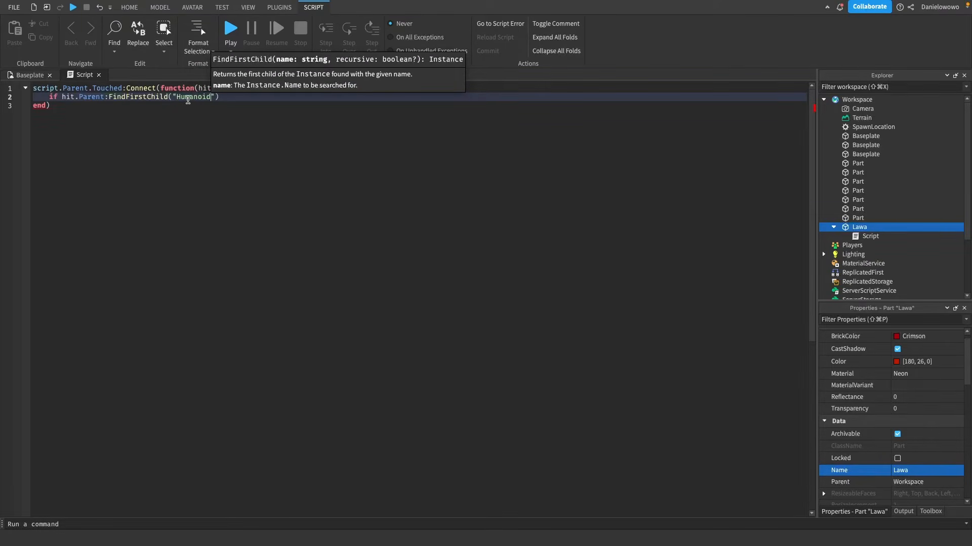
{"action": "left_click", "coordinate": [226, 97]}
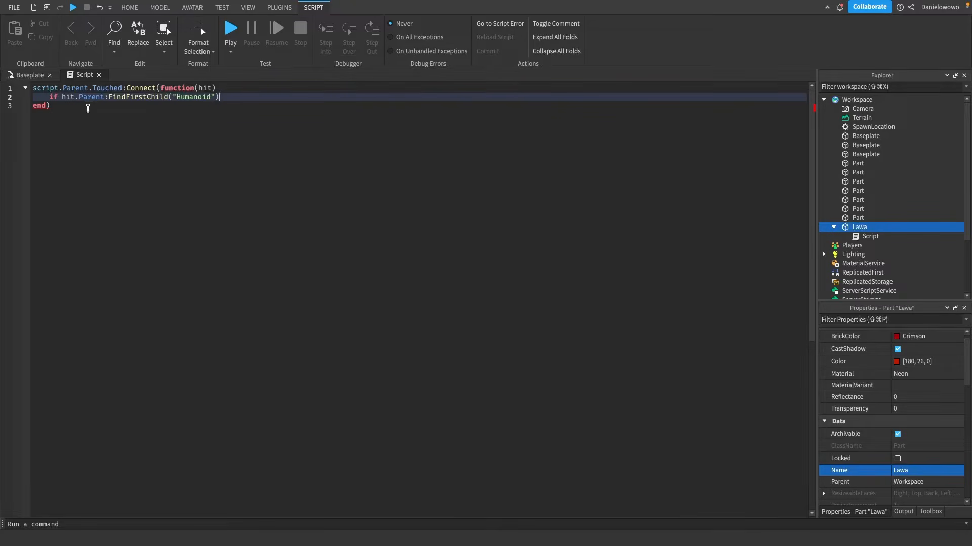
{"action": "type", "text": "then"}
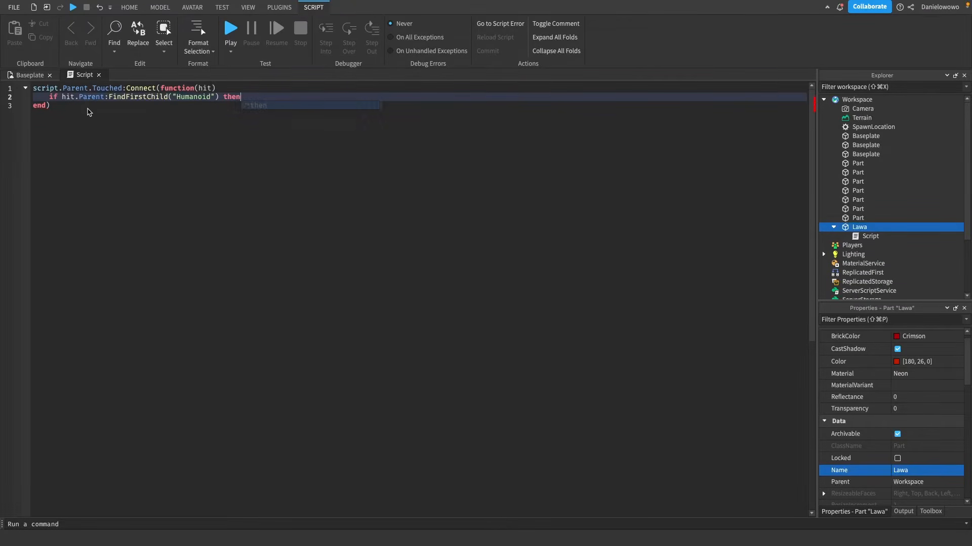
{"action": "left_click_drag", "start_coordinate": [62, 98], "coordinate": [101, 105]}
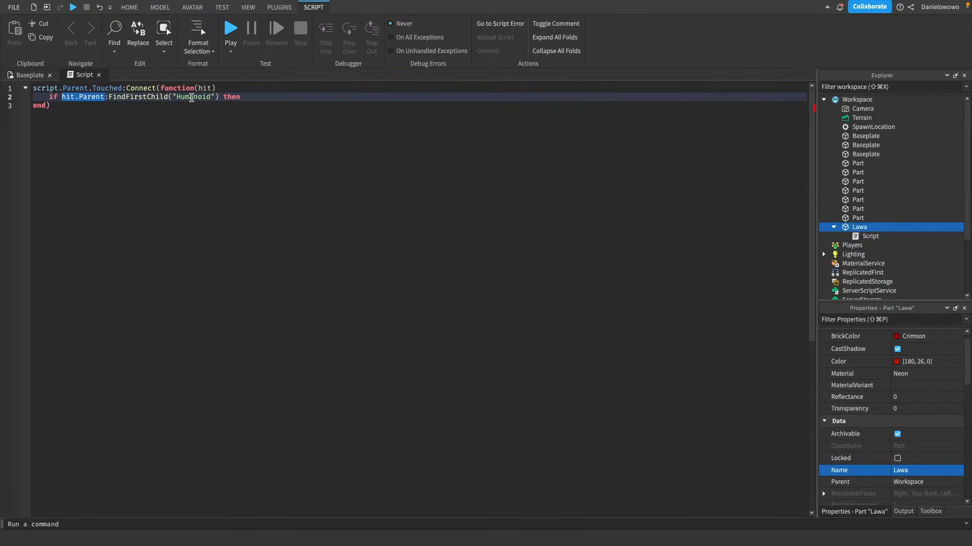
{"action": "left_click", "coordinate": [242, 97]}
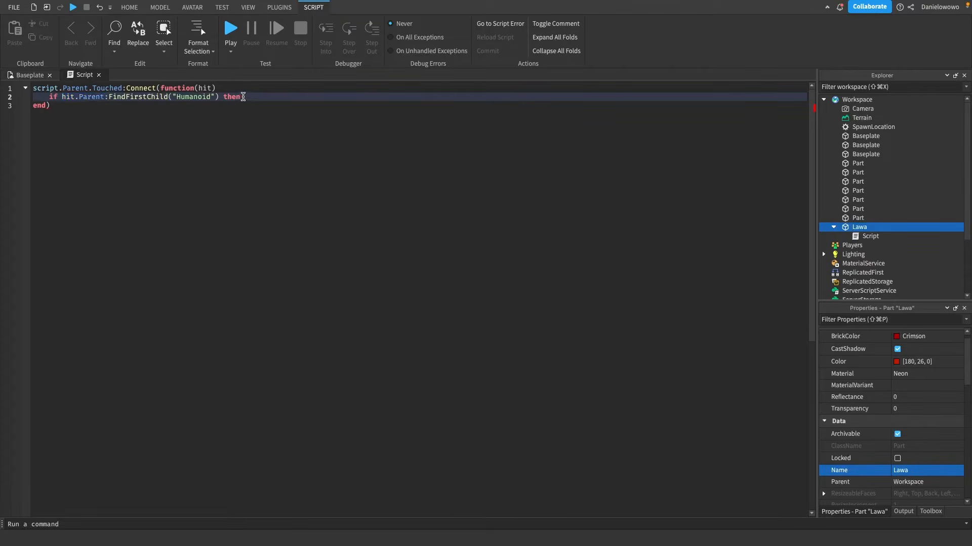
{"action": "key", "text": "Return"}
{"action": "key", "text": "Down"}
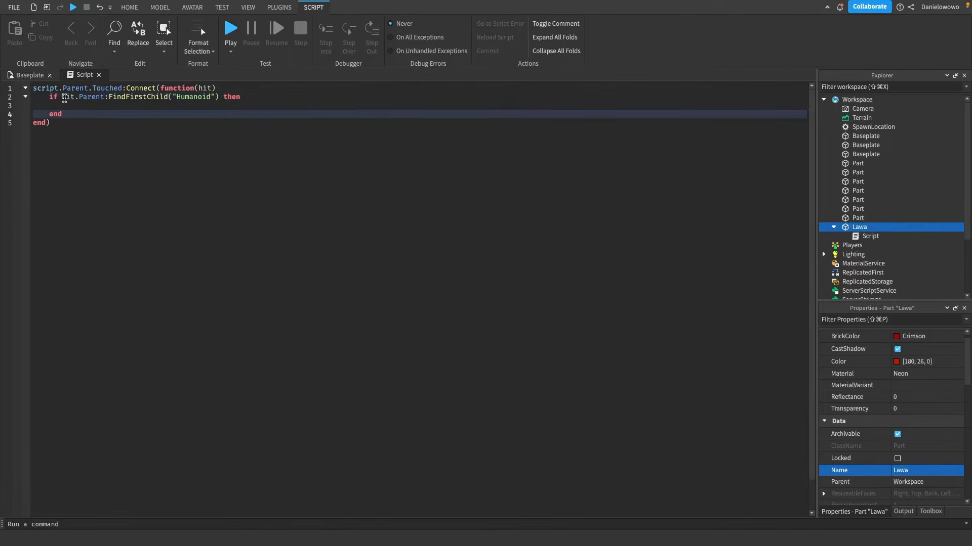
Copy the expression hit.Parent:FindFirstChild("Humanoid") from the condition into the body of the if block
{"action": "left_click_drag", "start_coordinate": [61, 99], "coordinate": [219, 98]}
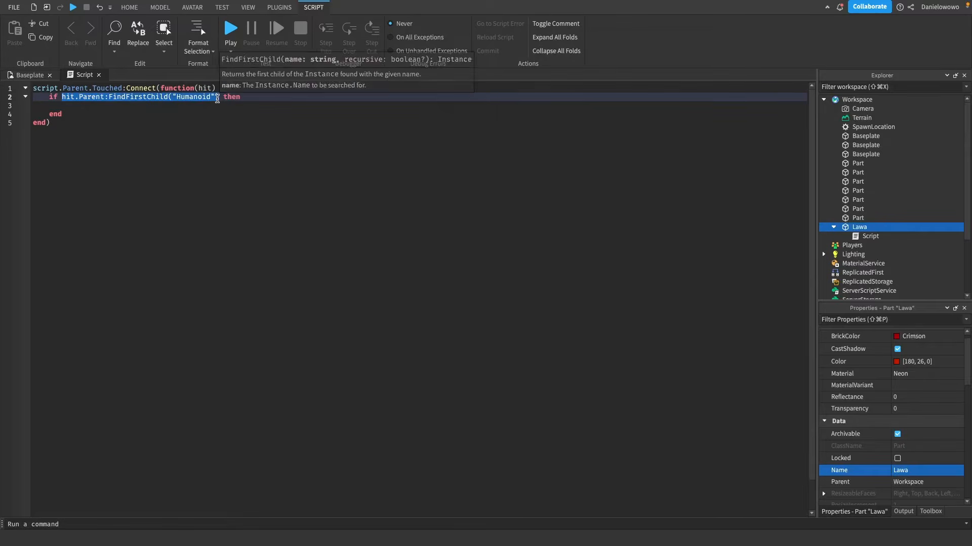
{"action": "key", "text": "super+c"}
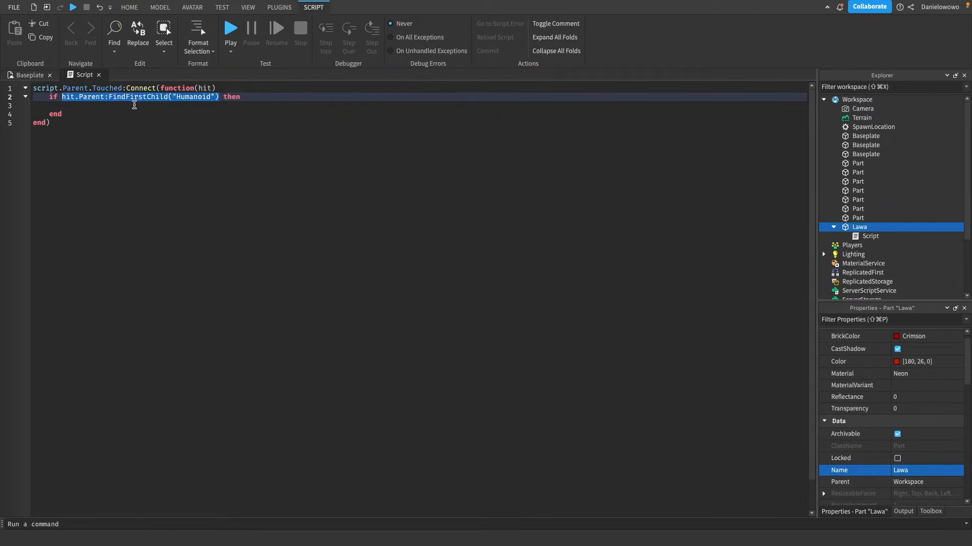
{"action": "left_click", "coordinate": [134, 106]}
{"action": "key", "text": "super+v"}
{"action": "double_click", "coordinate": [69, 105]}
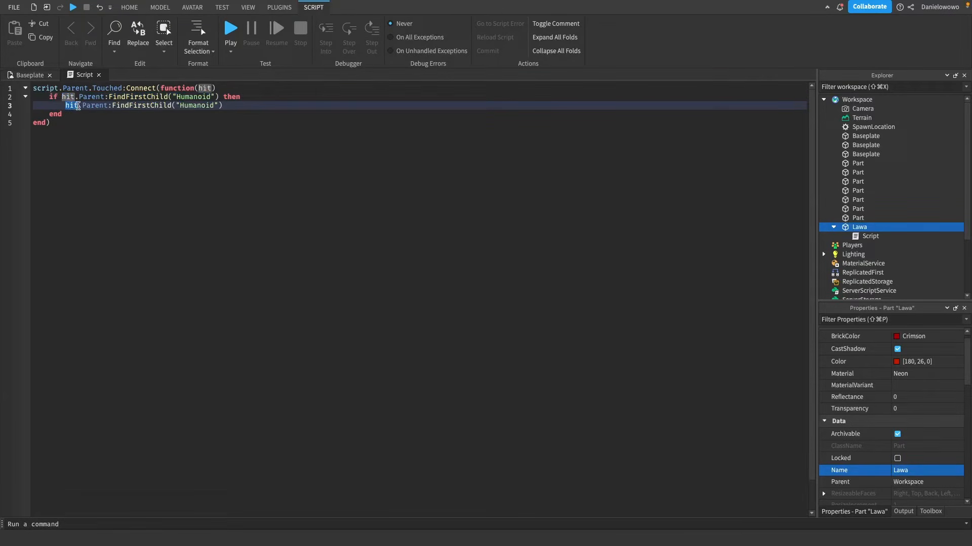
{"action": "double_click", "coordinate": [196, 105]}
Append .Health = 0 to the FindFirstChild expression inside the if block
{"action": "left_click", "coordinate": [230, 105]}
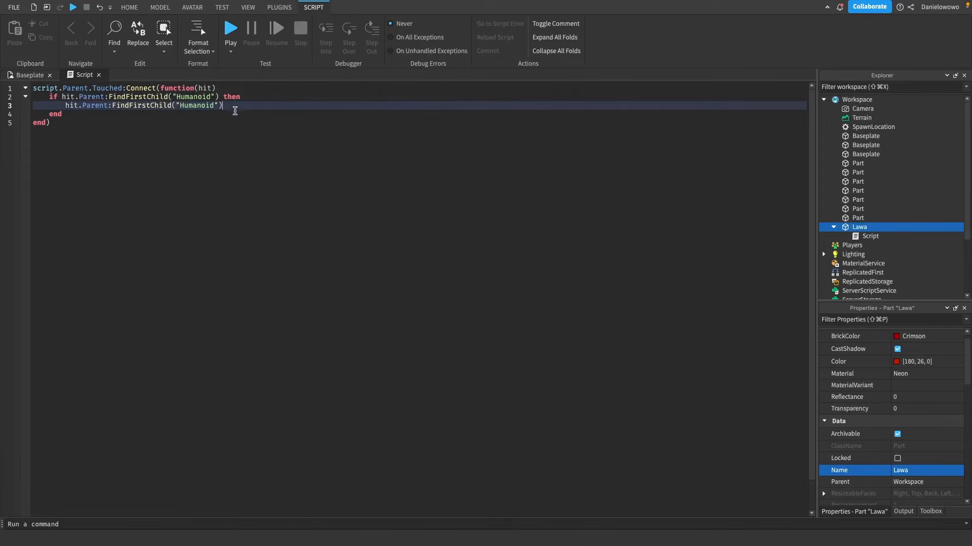
{"action": "type", "text": "."}
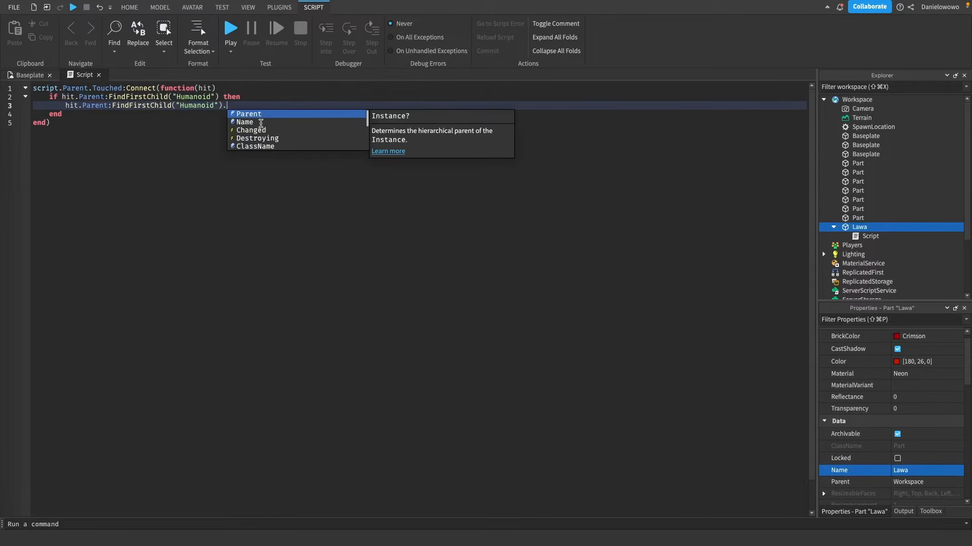
{"action": "type", "text": "Hea"}
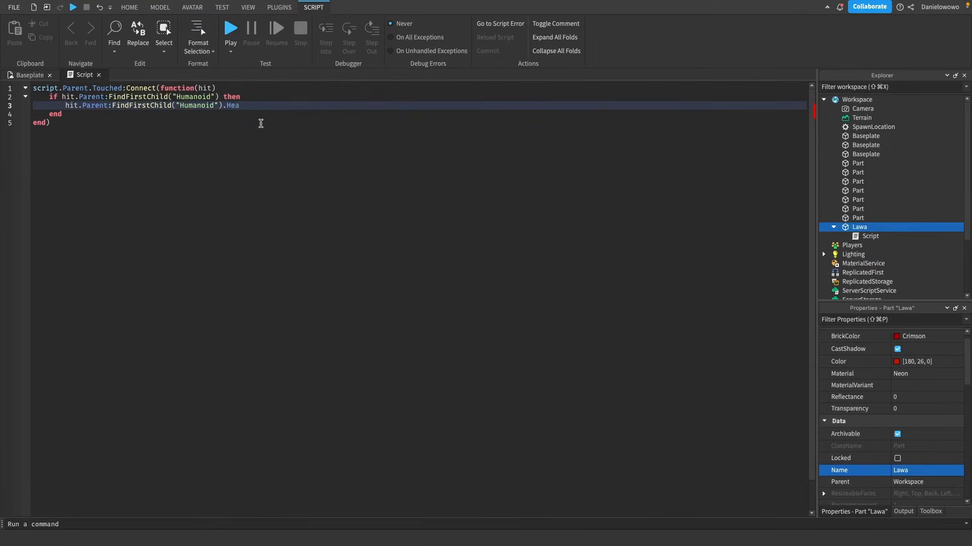
{"action": "type", "text": "lth = 0"}
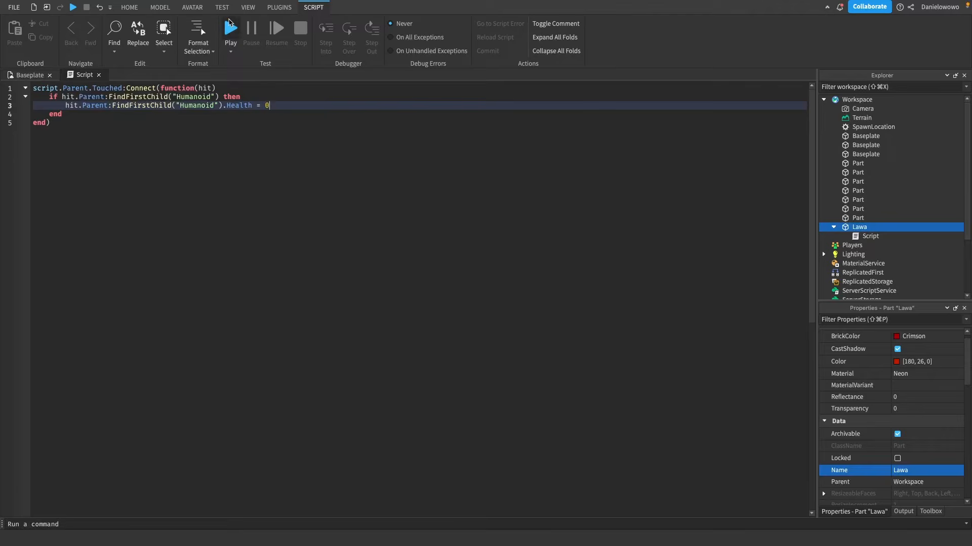
Playtest the obby, look over the course around the spawn platform, and stop the test
{"action": "left_click", "coordinate": [228, 23]}
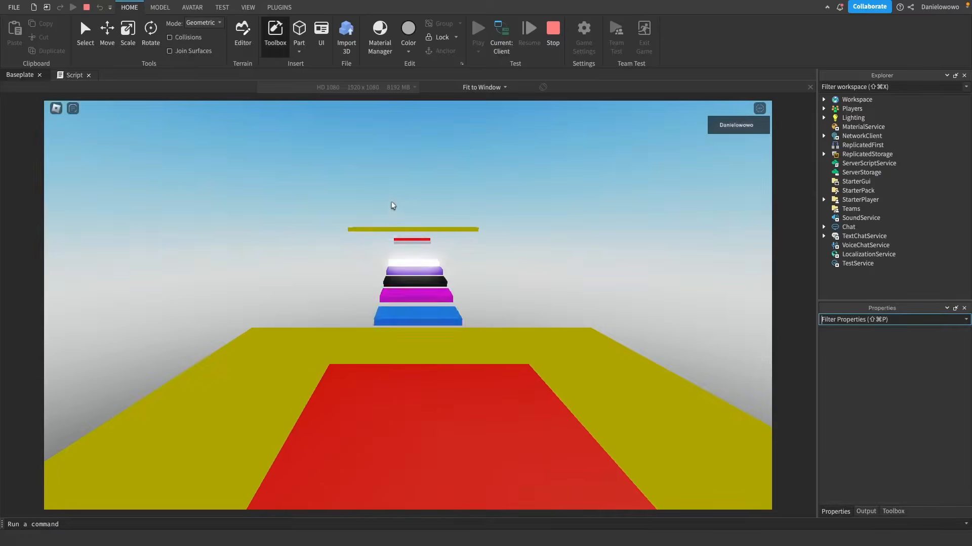
{"action": "right_click_drag", "start_coordinate": [446, 251], "coordinate": [447, 251]}
{"action": "scroll", "coordinate": [448, 252], "scroll_direction": "down", "scroll_amount": 10}
{"action": "scroll", "coordinate": [447, 252], "scroll_direction": "down", "scroll_amount": 3}
{"action": "scroll", "coordinate": [441, 241], "scroll_direction": "up", "scroll_amount": 2}
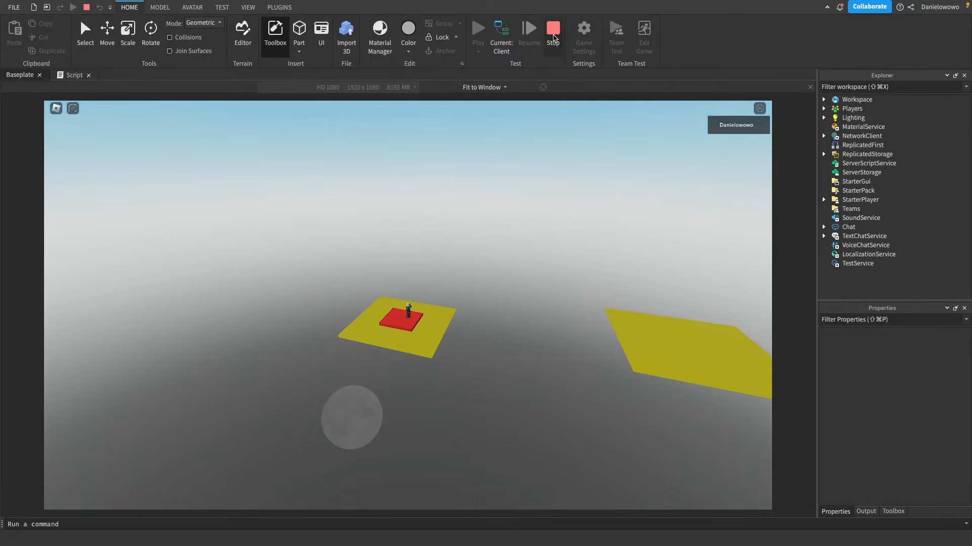
{"action": "left_click", "coordinate": [553, 35]}
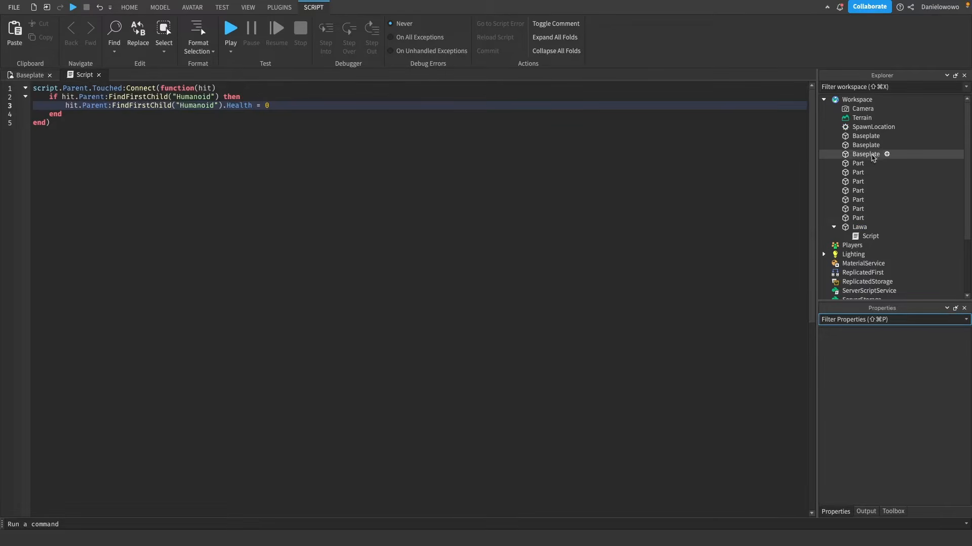
Check the first Baseplate's Anchored property and turn on Anchored for all the Part objects and Lawa together
{"action": "left_click", "coordinate": [870, 139]}
{"action": "scroll", "coordinate": [886, 440], "scroll_direction": "down", "scroll_amount": 5}
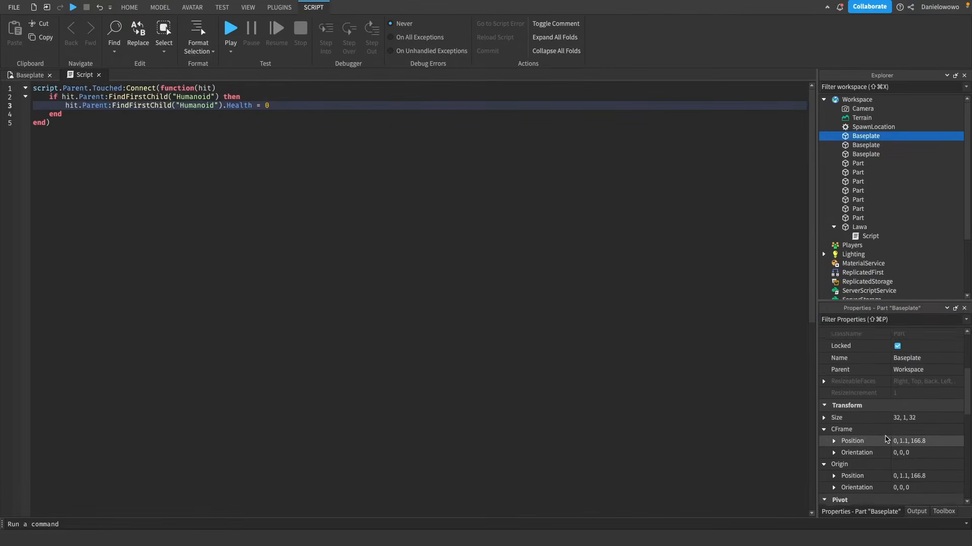
{"action": "scroll", "coordinate": [886, 439], "scroll_direction": "down", "scroll_amount": 3}
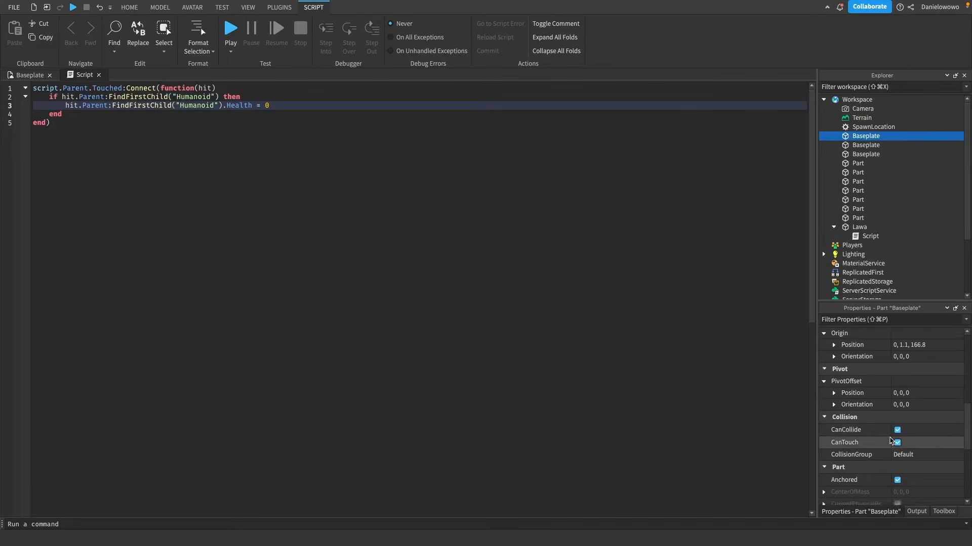
{"action": "scroll", "coordinate": [895, 442], "scroll_direction": "down", "scroll_amount": 1}
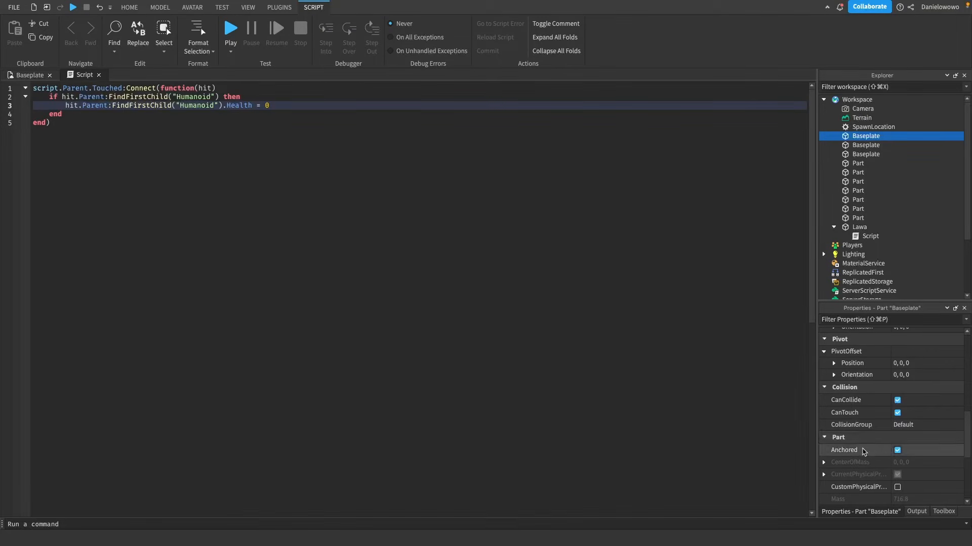
{"action": "left_click", "coordinate": [865, 163]}
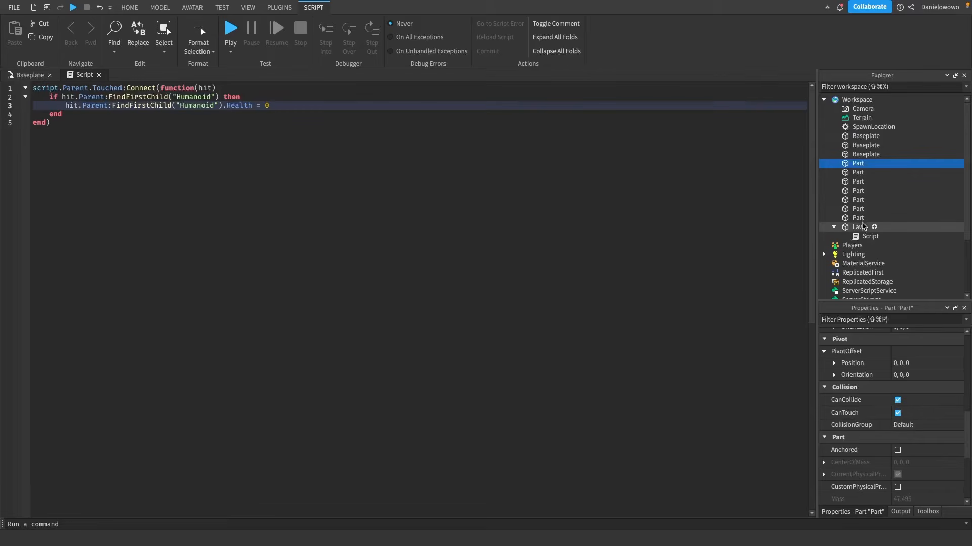
{"action": "left_click", "coordinate": [860, 227], "text": "shift"}
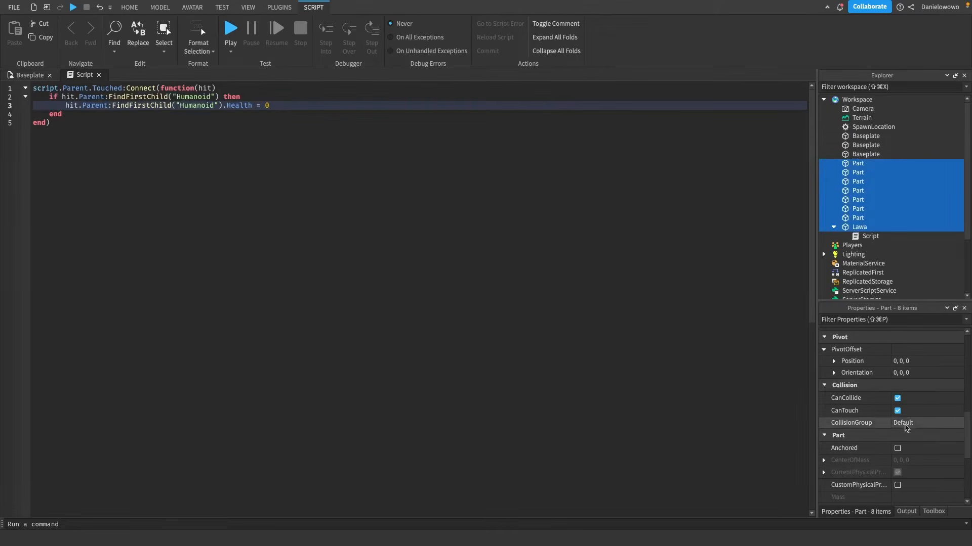
{"action": "left_click", "coordinate": [897, 448]}
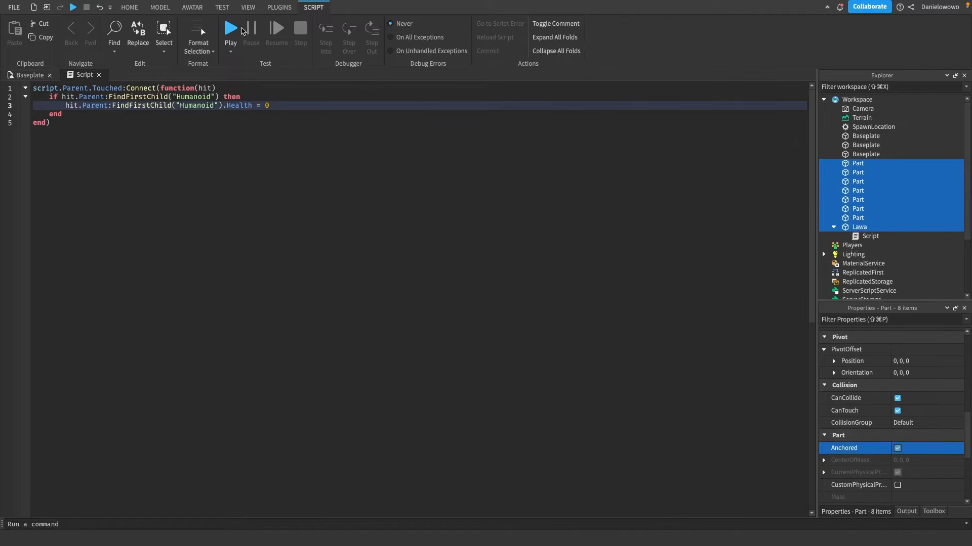
Playtest the obby by jumping across the coloured parts and running into the red Lawa bar, and stop the test
{"action": "left_click", "coordinate": [230, 29]}
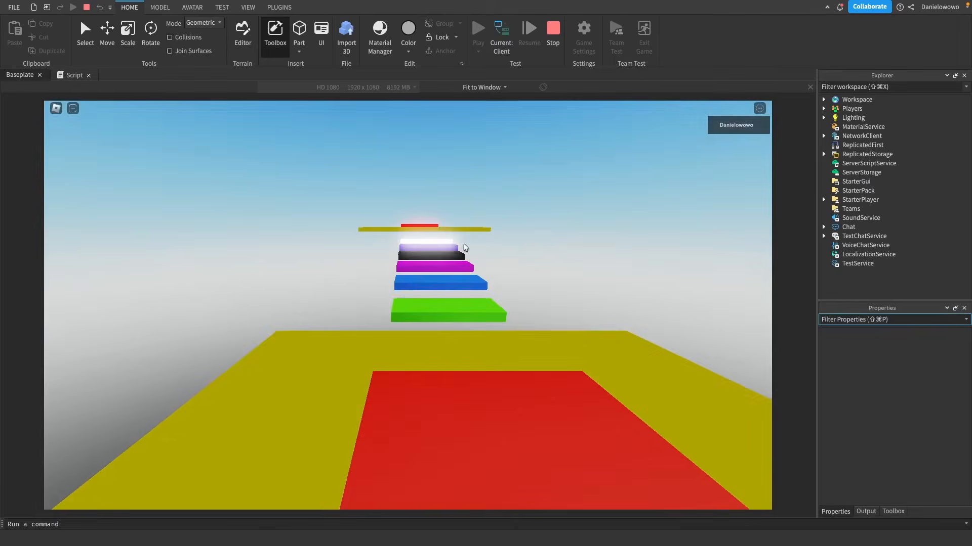
{"action": "right_click_drag", "start_coordinate": [464, 244], "coordinate": [463, 244]}
{"action": "key", "text": "w"}
{"action": "key", "text": "space"}
{"action": "key", "text": "space"}
{"action": "key", "text": "space"}
{"action": "key", "text": "space"}
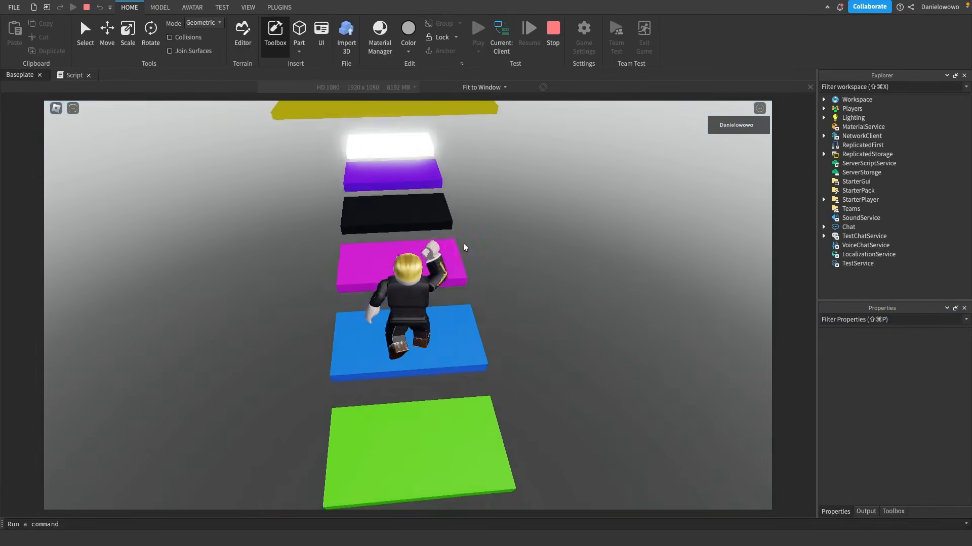
{"action": "key", "text": "space"}
{"action": "key", "text": "space"}
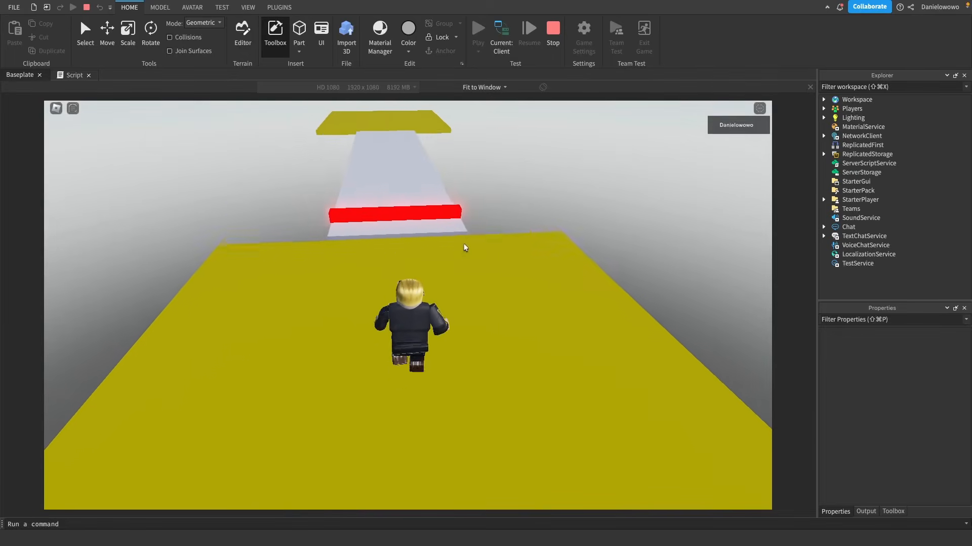
{"action": "key", "text": "space"}
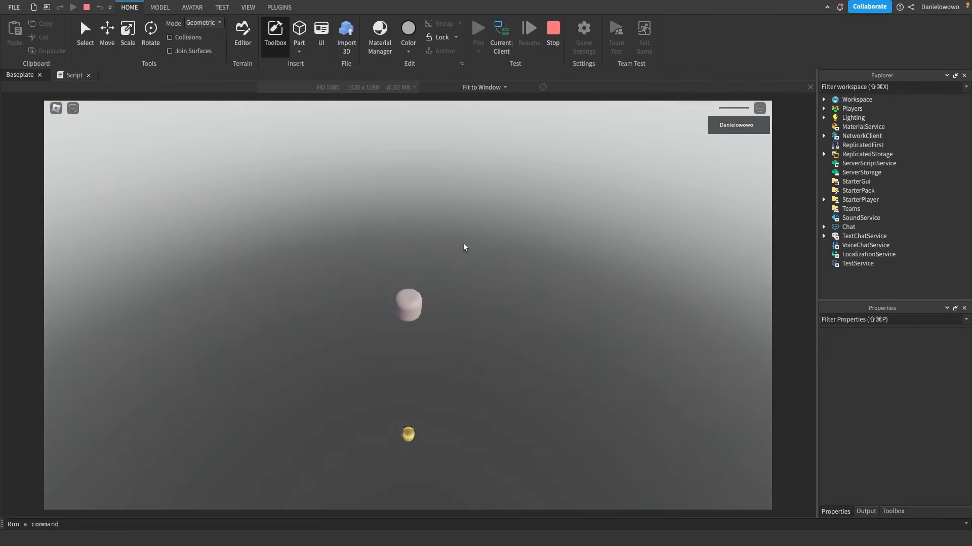
{"action": "left_click", "coordinate": [551, 32]}
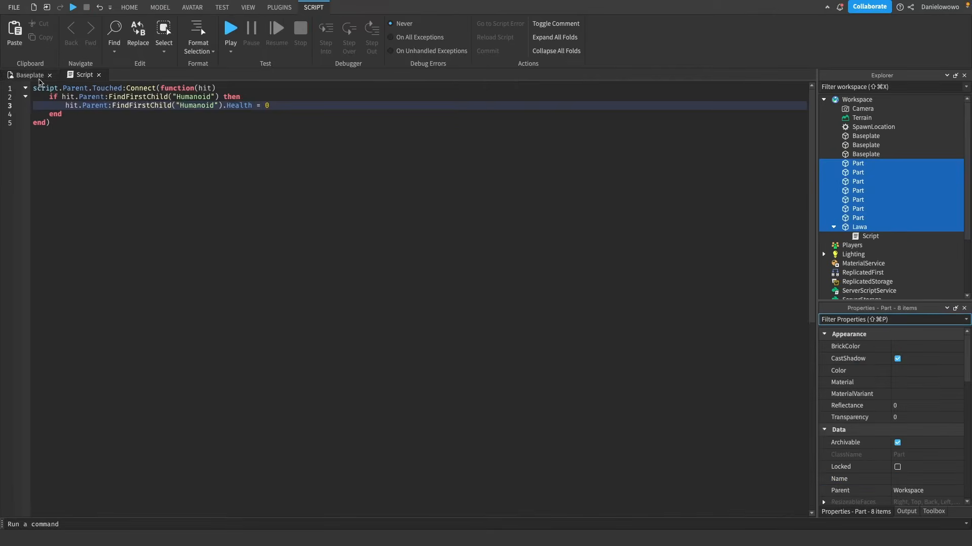
Back in the Baseplate view, duplicate the selected parts with the Lawa bar and space Lawa copies along the white walkway
{"action": "left_click", "coordinate": [39, 76]}
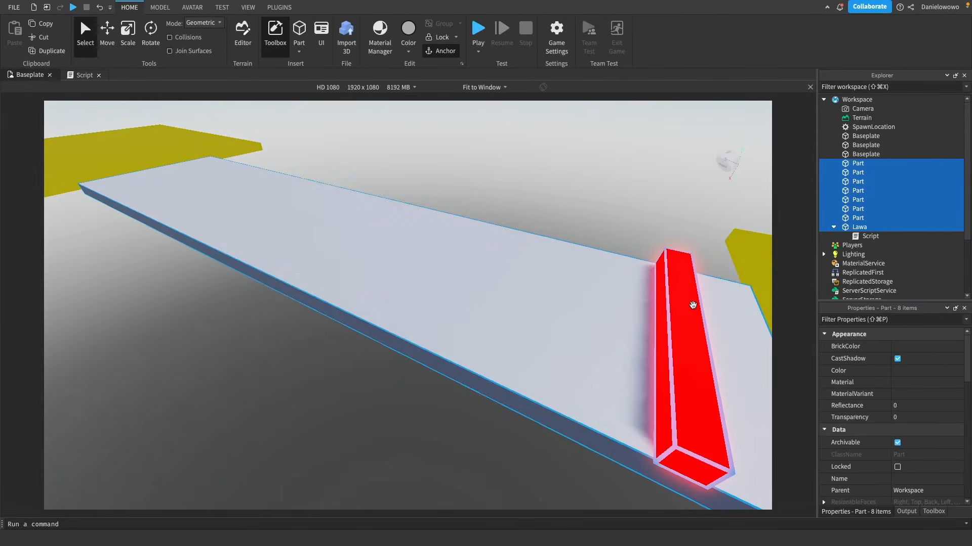
{"action": "key", "text": "ctrl+d"}
{"action": "left_click", "coordinate": [115, 46]}
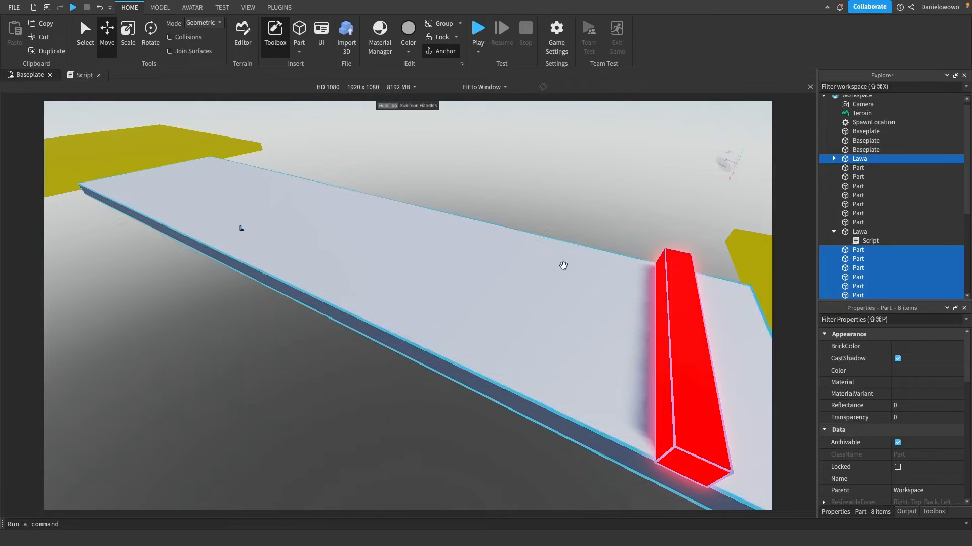
{"action": "left_click", "coordinate": [673, 334]}
{"action": "left_click_drag", "start_coordinate": [753, 349], "coordinate": [505, 277]}
{"action": "left_click_drag", "start_coordinate": [454, 205], "coordinate": [455, 179]}
{"action": "left_click", "coordinate": [526, 254]}
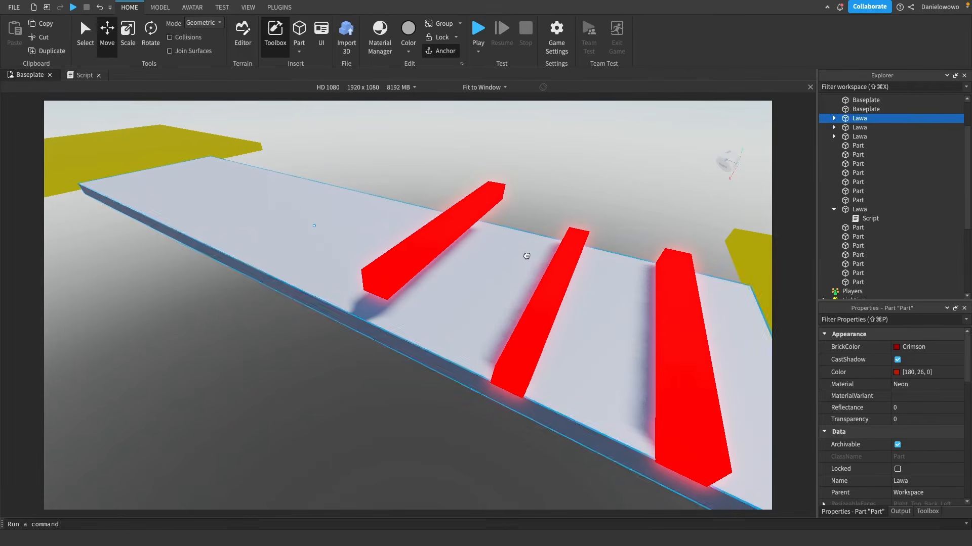
Place further duplicates of the Lawa bar along the middle of the white walkway
{"action": "key", "text": "super+z"}
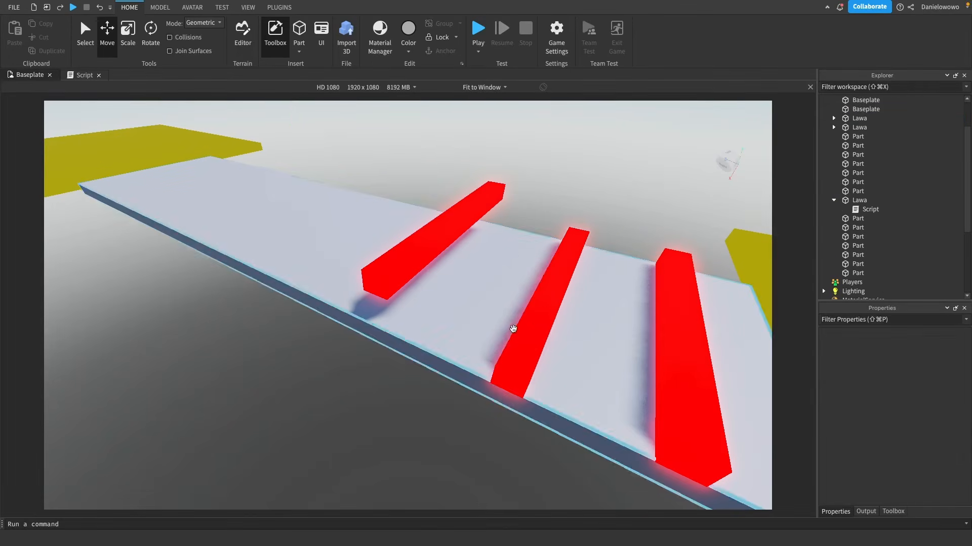
{"action": "key", "text": "super+shift+z"}
{"action": "left_click_drag", "start_coordinate": [638, 314], "coordinate": [388, 259]}
{"action": "key", "text": "a"}
{"action": "middle_click_drag", "start_coordinate": [288, 375], "coordinate": [294, 379]}
{"action": "key", "text": "super+d"}
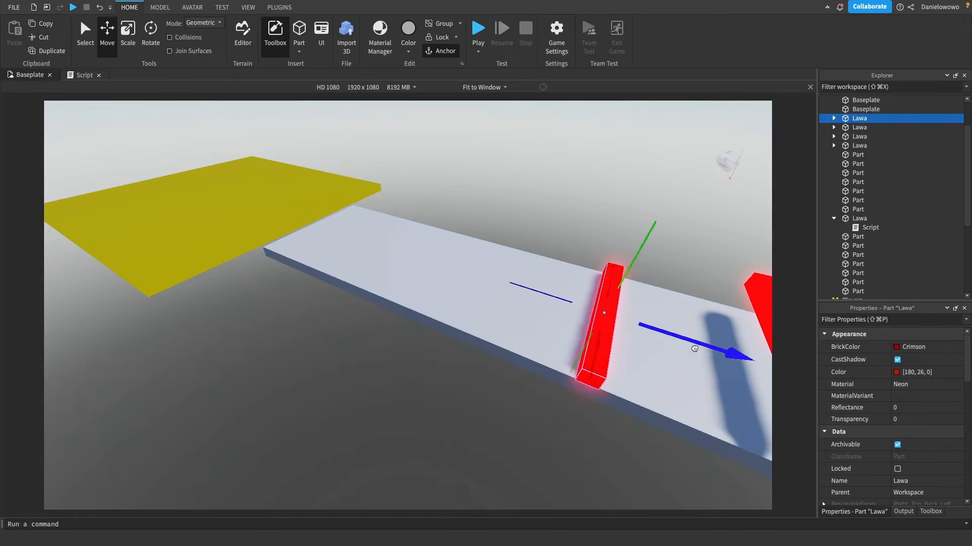
{"action": "left_click_drag", "start_coordinate": [690, 349], "coordinate": [423, 256]}
Duplicate more Lawa bars and place them on the walkway up to the far yellow platform
{"action": "key", "text": "super+d"}
{"action": "key", "text": "super+d"}
{"action": "middle_click_drag", "start_coordinate": [315, 325], "coordinate": [467, 332]}
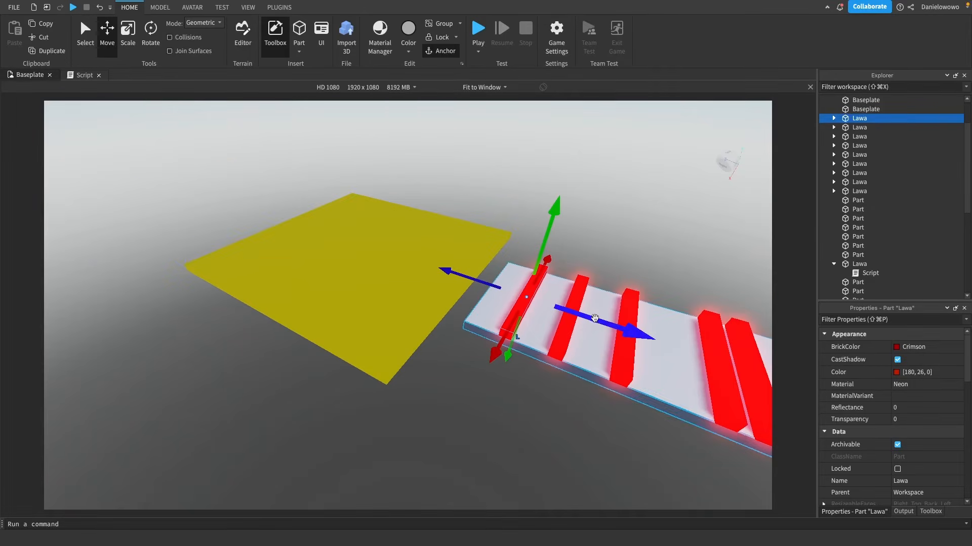
{"action": "key", "text": "super+d"}
{"action": "left_click_drag", "start_coordinate": [604, 324], "coordinate": [572, 313]}
{"action": "left_click_drag", "start_coordinate": [500, 242], "coordinate": [498, 248]}
Clear the selection and look over the course from the spawn platform to the far yellow platform
{"action": "middle_click_drag", "start_coordinate": [511, 364], "coordinate": [475, 384]}
{"action": "scroll", "coordinate": [477, 381], "scroll_direction": "down", "scroll_amount": 10}
{"action": "key", "text": "a"}
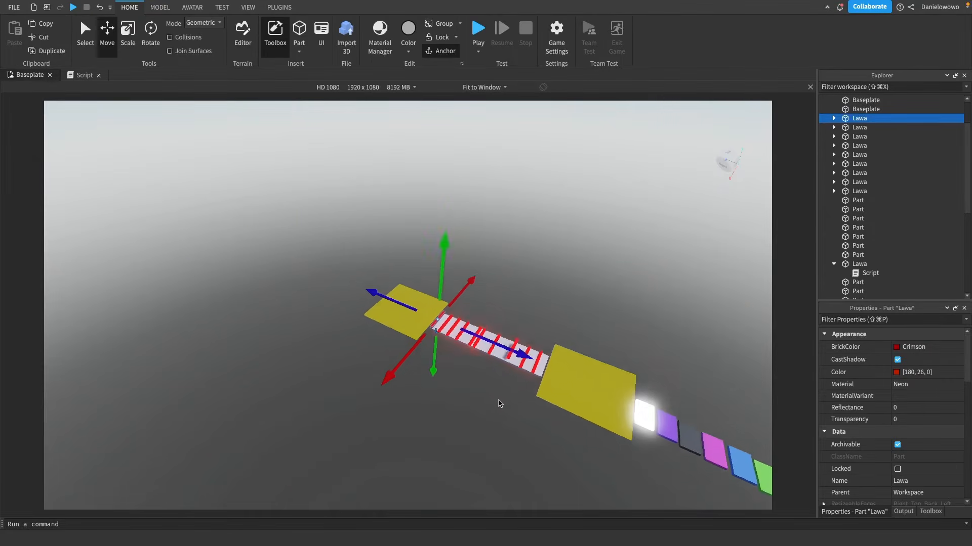
{"action": "right_click_drag", "start_coordinate": [512, 416], "coordinate": [507, 421]}
{"action": "key", "text": "a"}
{"action": "middle_click_drag", "start_coordinate": [442, 420], "coordinate": [478, 414]}
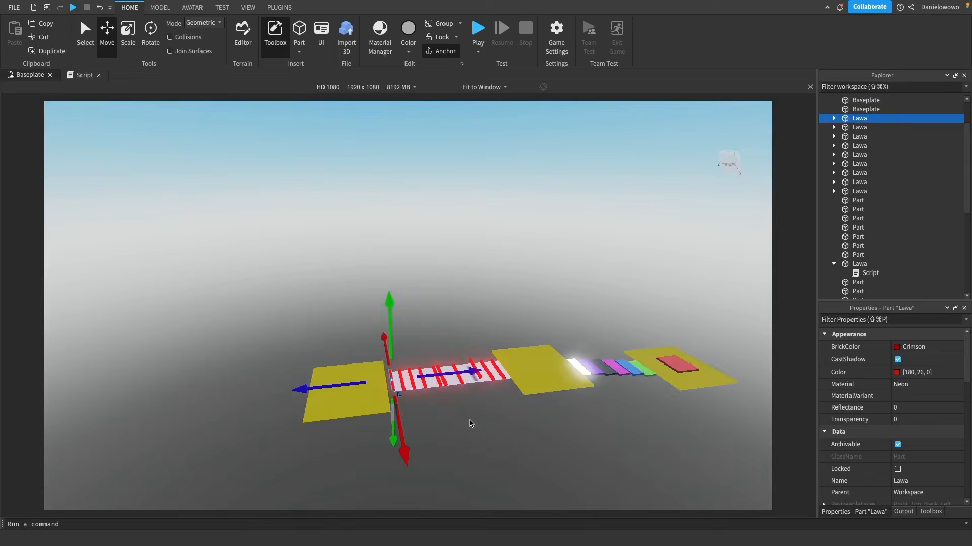
{"action": "scroll", "coordinate": [469, 420], "scroll_direction": "up", "scroll_amount": 4}
{"action": "left_click", "coordinate": [482, 397]}
{"action": "key", "text": "a"}
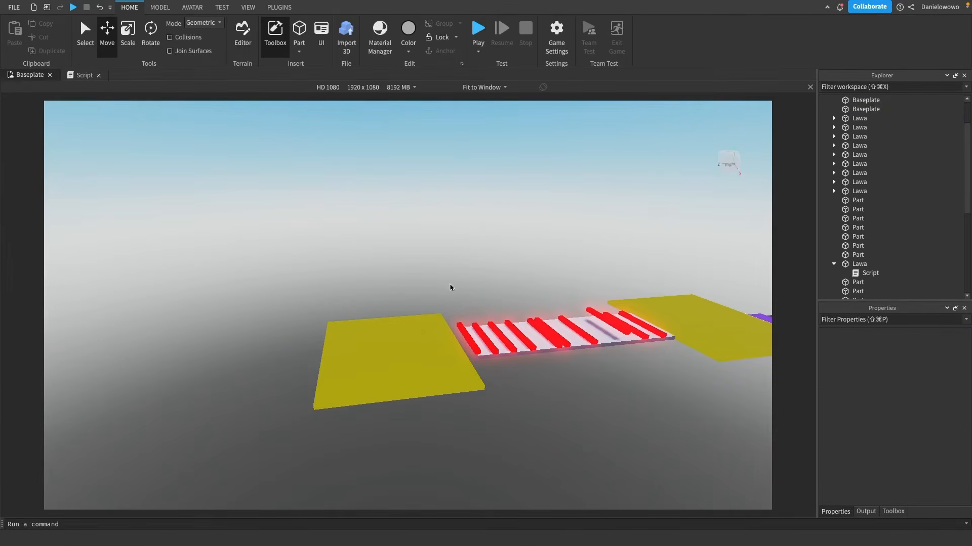
{"action": "key", "text": "a"}
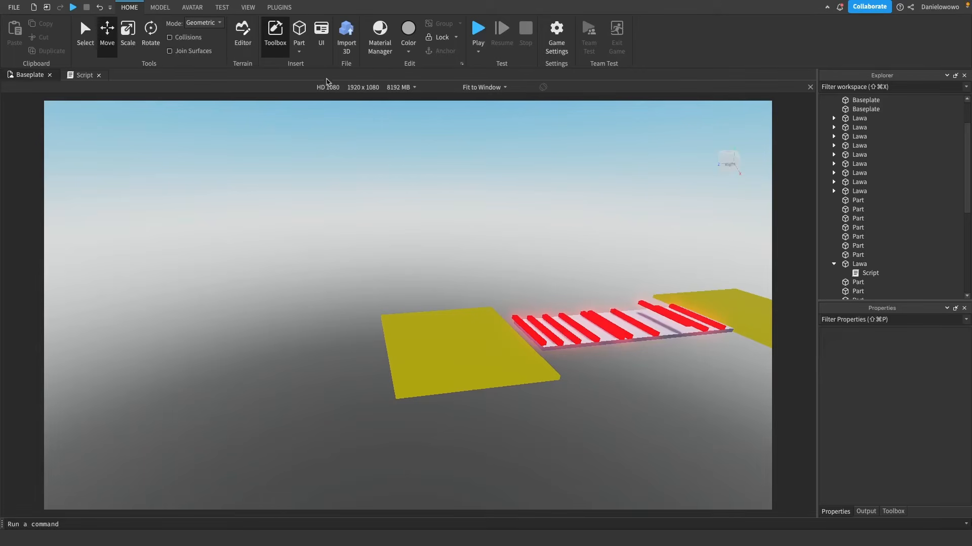
{"action": "key", "text": "a"}
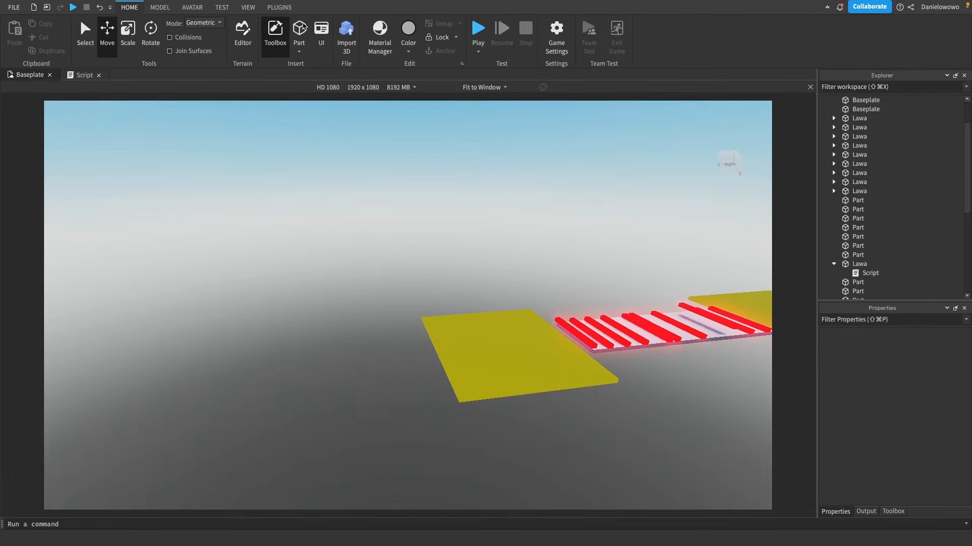
Insert a new part and position it along the outer edge of the last yellow platform
{"action": "left_click", "coordinate": [300, 30]}
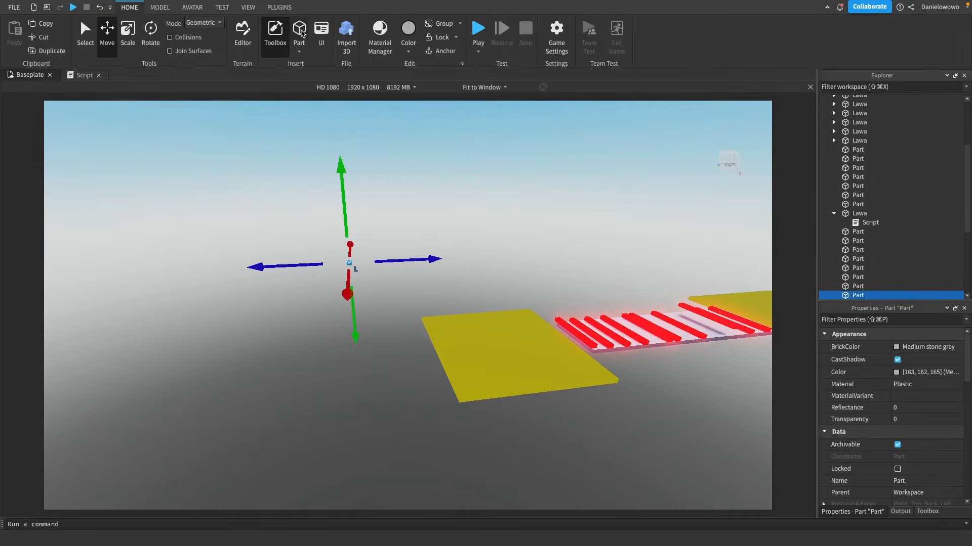
{"action": "left_click_drag", "start_coordinate": [353, 269], "coordinate": [465, 342]}
{"action": "left_click_drag", "start_coordinate": [447, 348], "coordinate": [446, 348]}
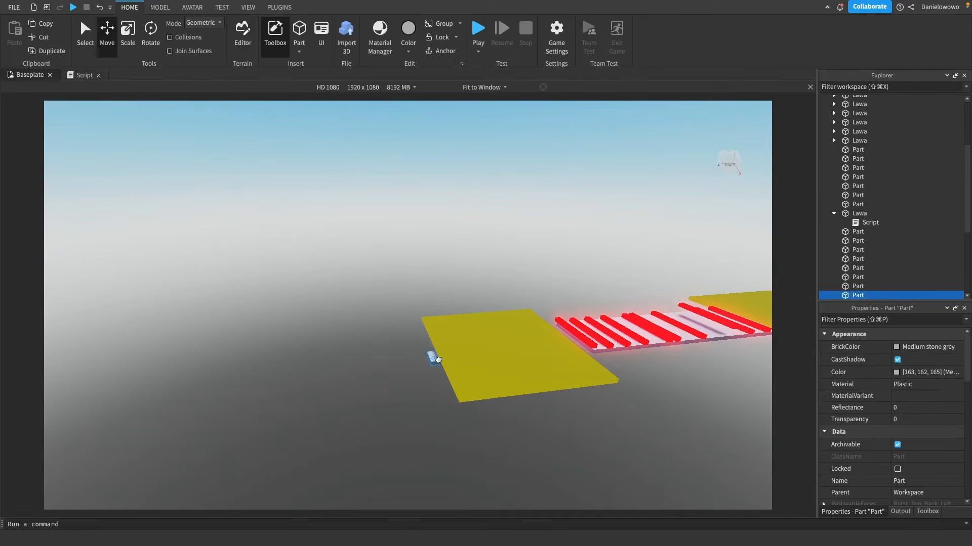
{"action": "left_click_drag", "start_coordinate": [443, 355], "coordinate": [445, 356]}
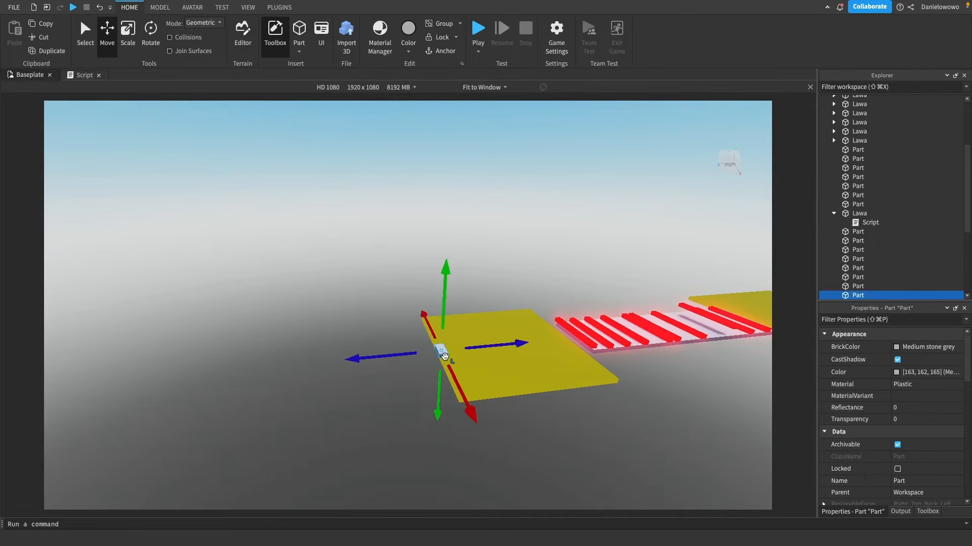
{"action": "right_click_drag", "start_coordinate": [296, 368], "coordinate": [416, 456]}
{"action": "scroll", "coordinate": [418, 450], "scroll_direction": "up", "scroll_amount": 5}
{"action": "scroll", "coordinate": [418, 448], "scroll_direction": "down", "scroll_amount": 8}
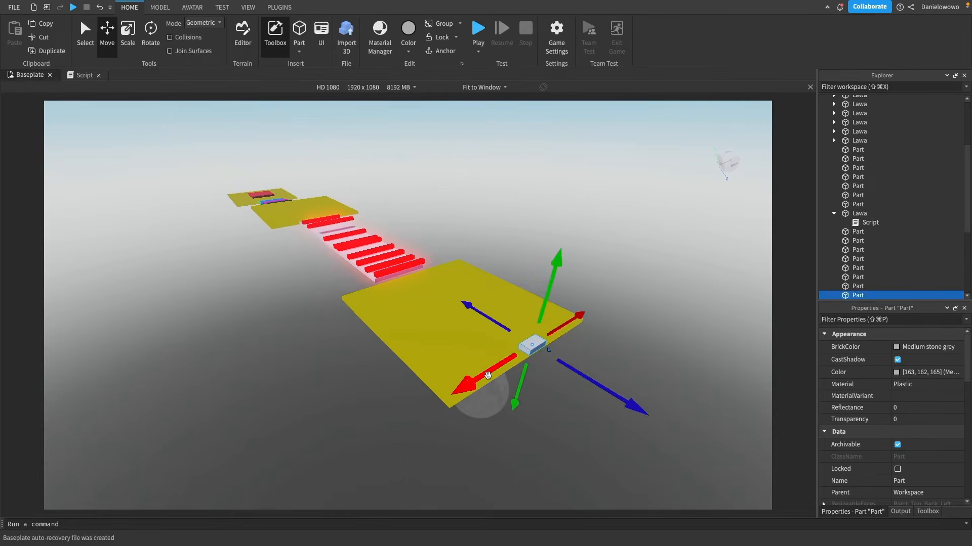
{"action": "left_click_drag", "start_coordinate": [488, 375], "coordinate": [481, 380]}
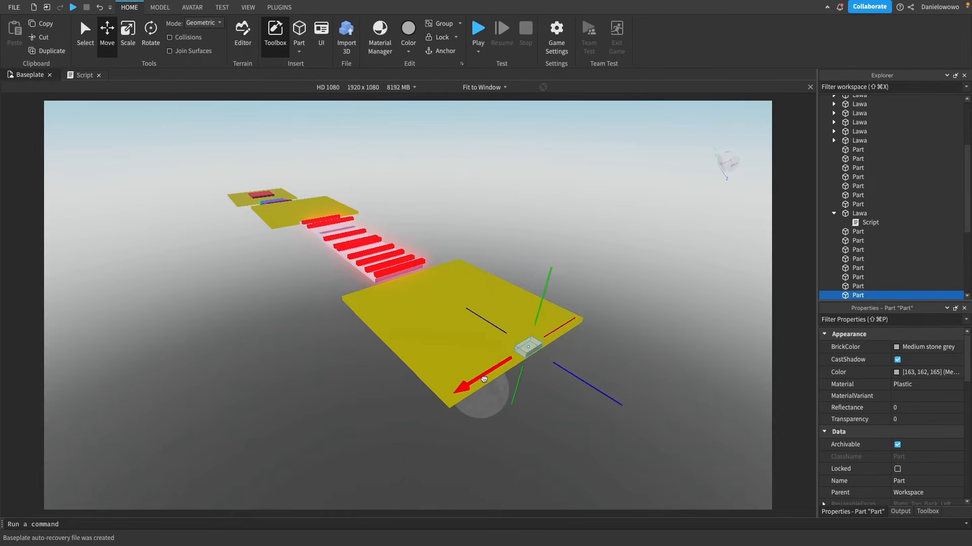
Colour the new part New Yeller, duplicate it, and move the copy outward past the platform's edge
{"action": "left_click", "coordinate": [896, 349]}
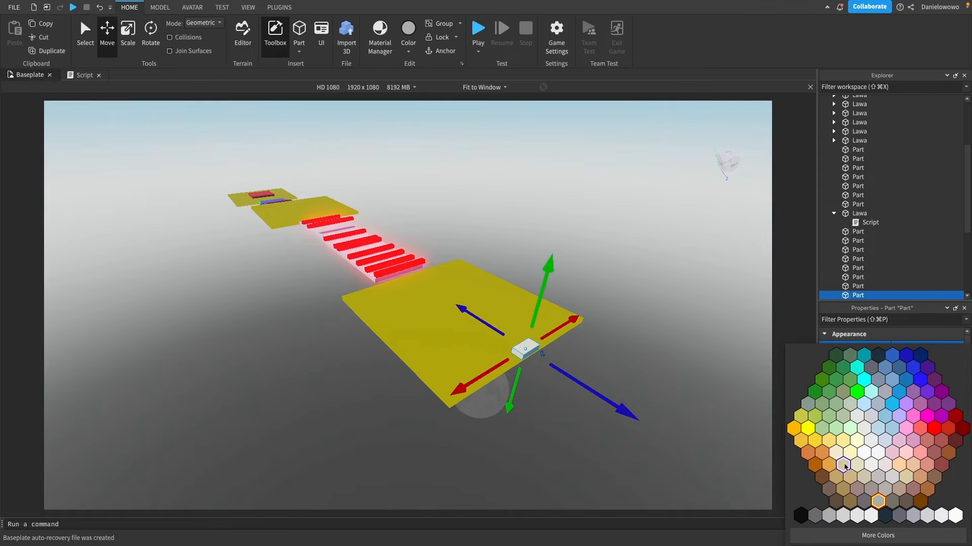
{"action": "left_click", "coordinate": [808, 429]}
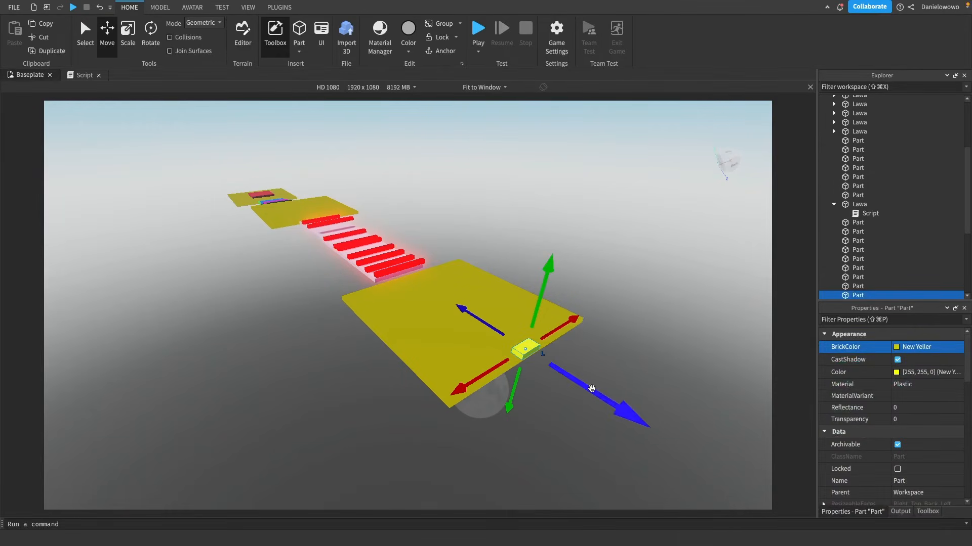
{"action": "left_click_drag", "start_coordinate": [593, 388], "coordinate": [612, 405]}
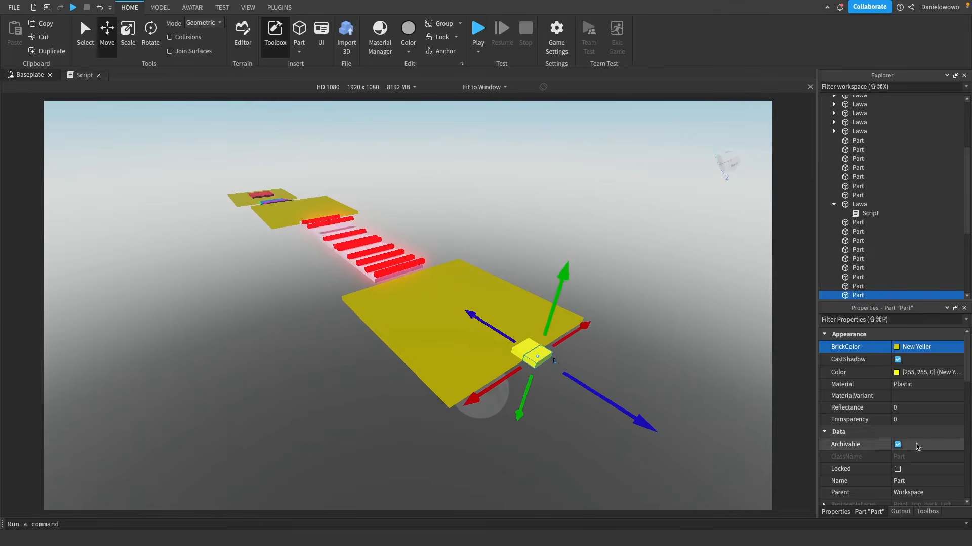
Turn on Anchored for the outer yellow copy and check the inner part's Anchored property
{"action": "scroll", "coordinate": [913, 445], "scroll_direction": "down", "scroll_amount": 5}
{"action": "scroll", "coordinate": [908, 452], "scroll_direction": "down", "scroll_amount": 3}
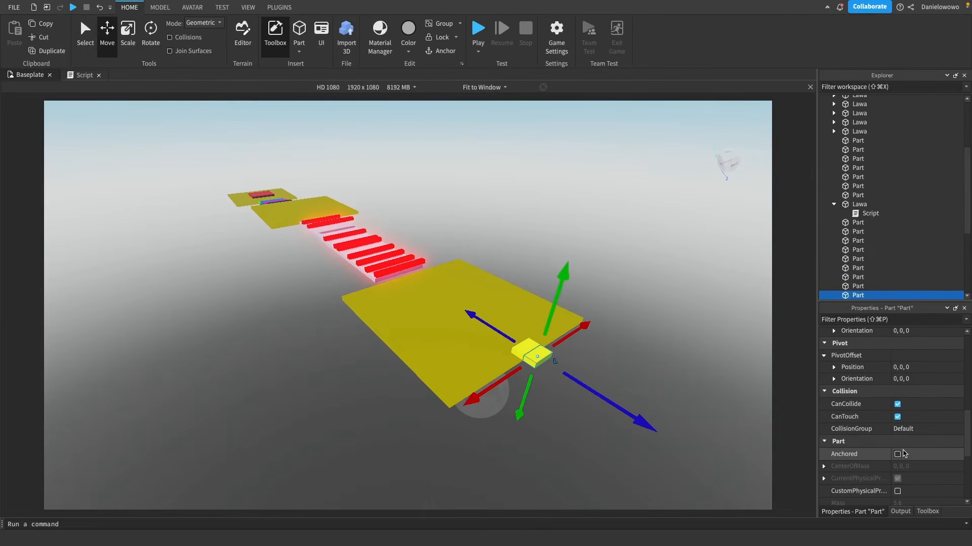
{"action": "left_click", "coordinate": [897, 454]}
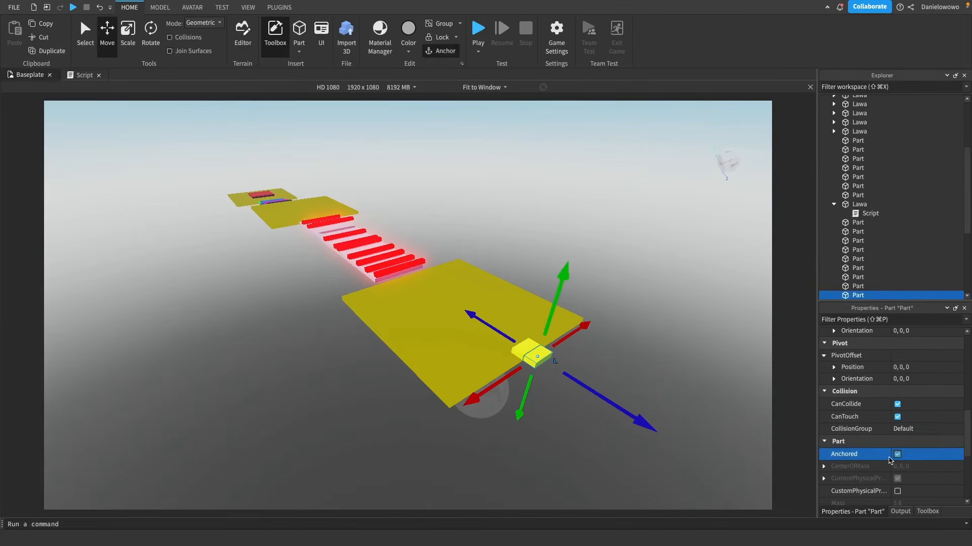
{"action": "left_click", "coordinate": [526, 352]}
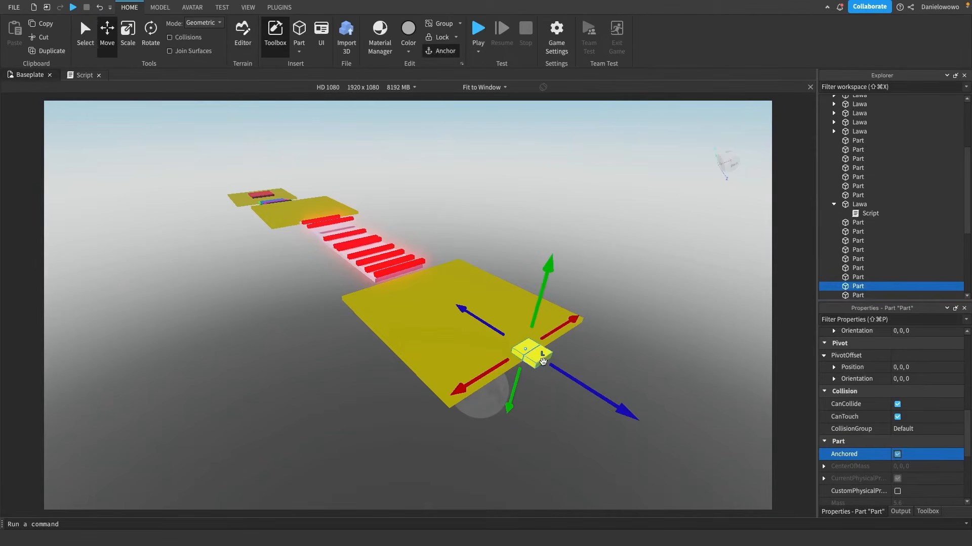
{"action": "left_click", "coordinate": [543, 360]}
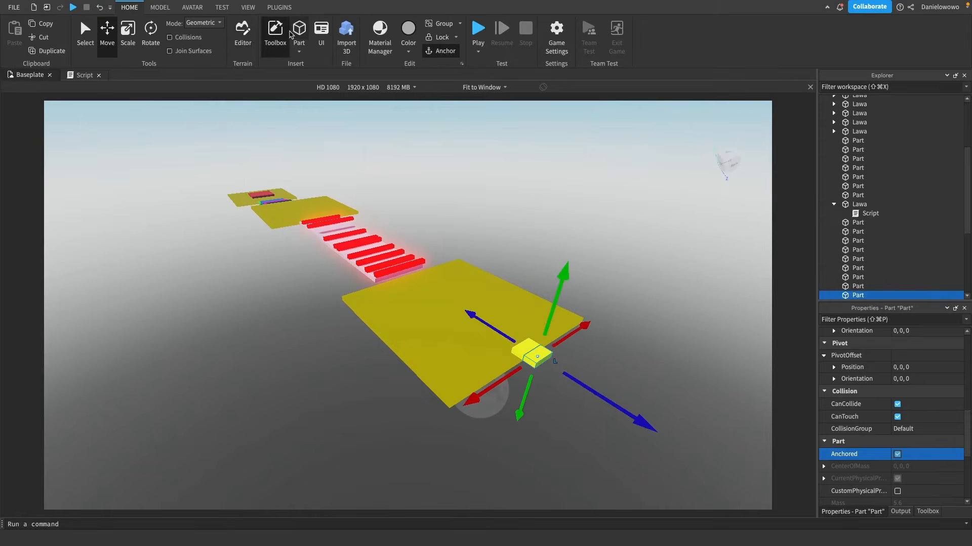
Scale the outer yellow part lengthwise into a long, narrow beam extending away from the platform
{"action": "left_click", "coordinate": [171, 9]}
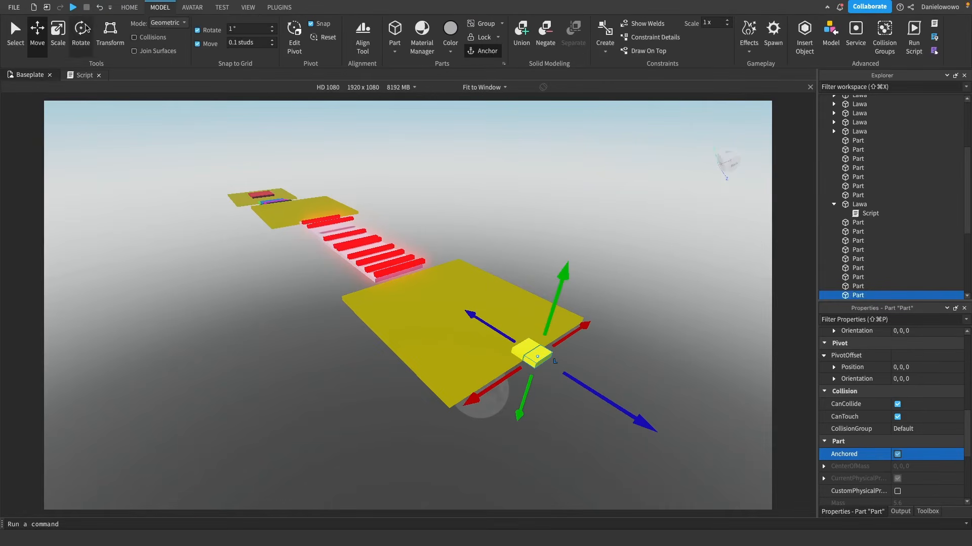
{"action": "left_click", "coordinate": [60, 37]}
{"action": "middle_click_drag", "start_coordinate": [657, 357], "coordinate": [610, 326]}
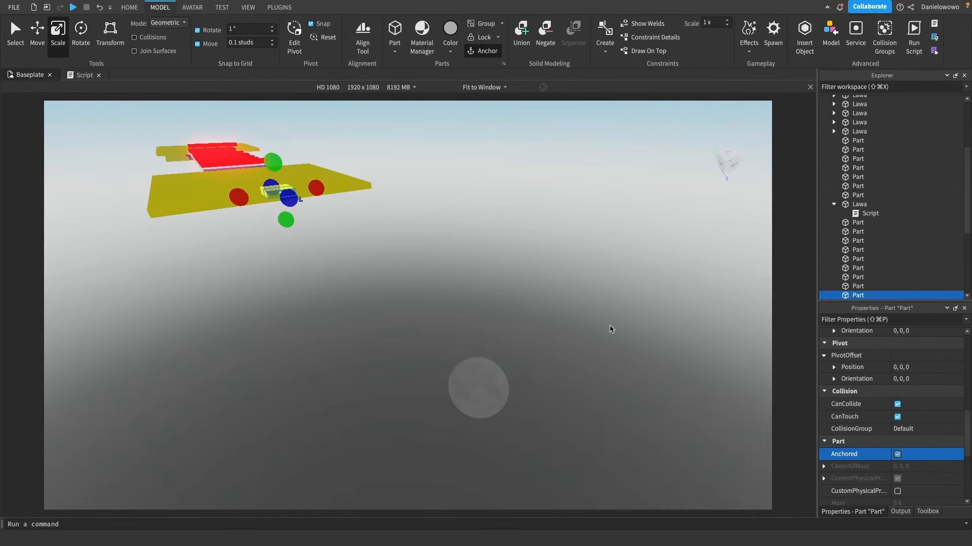
{"action": "left_click_drag", "start_coordinate": [290, 200], "coordinate": [568, 384]}
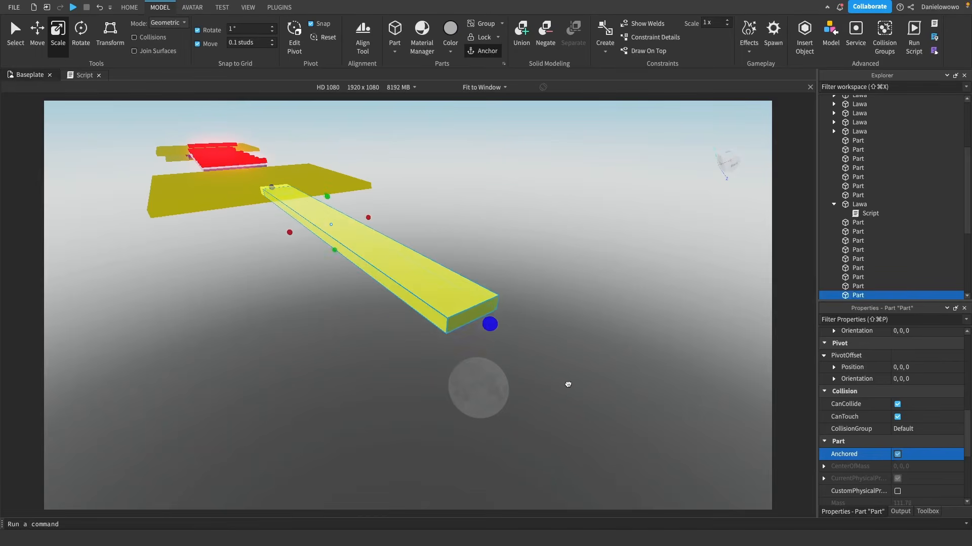
{"action": "middle_click_drag", "start_coordinate": [234, 326], "coordinate": [321, 369]}
{"action": "right_click_drag", "start_coordinate": [392, 400], "coordinate": [395, 404]}
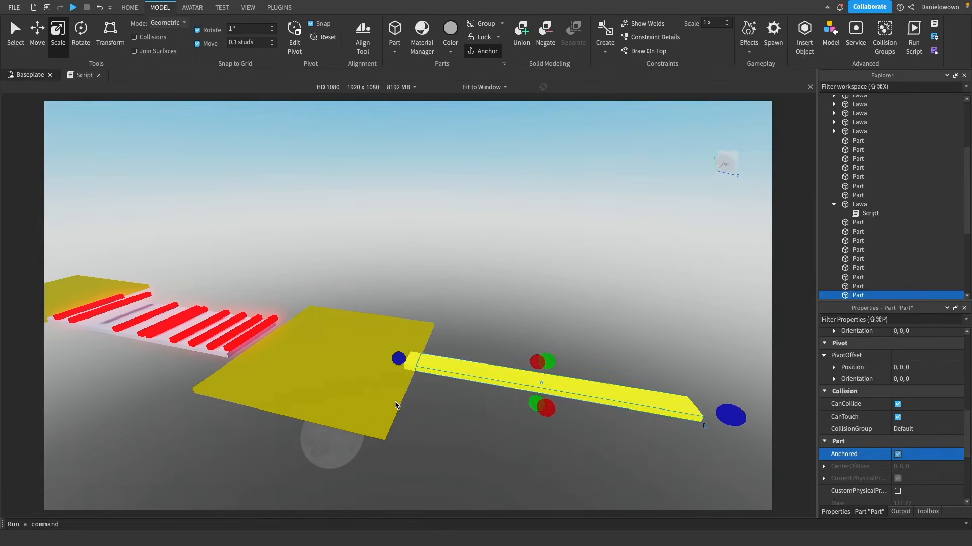
Duplicate the last yellow Baseplate and move the copy to the far end of the yellow beam
{"action": "left_click", "coordinate": [357, 377]}
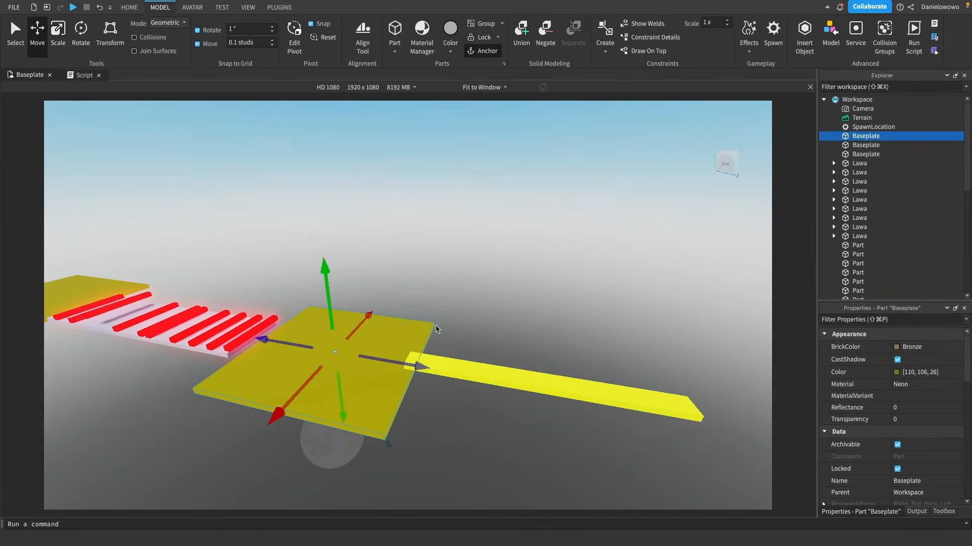
{"action": "left_click_drag", "start_coordinate": [399, 367], "coordinate": [832, 445]}
{"action": "middle_click_drag", "start_coordinate": [523, 440], "coordinate": [505, 432]}
{"action": "left_click_drag", "start_coordinate": [490, 370], "coordinate": [618, 380]}
Set the Transparency of the long yellow beam between the last two platforms to 1
{"action": "left_click", "coordinate": [535, 368]}
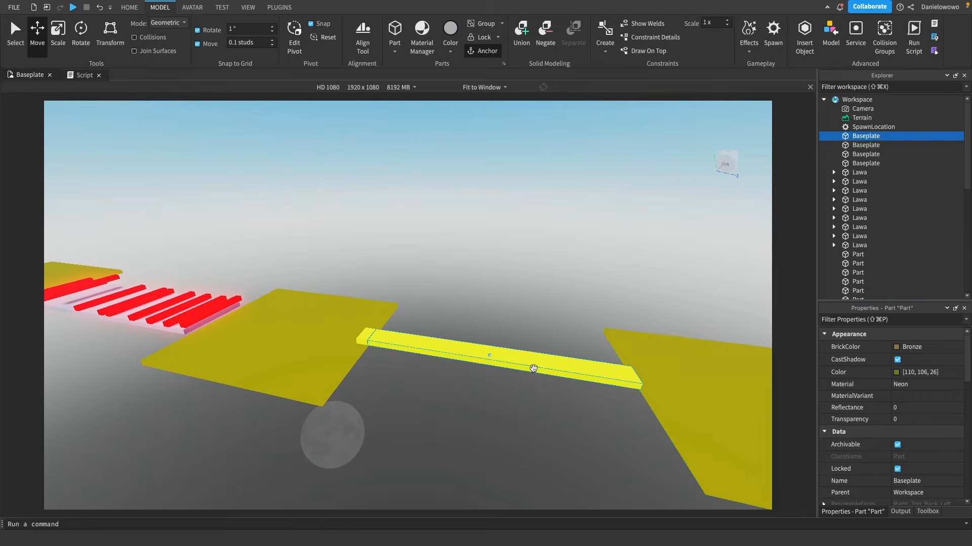
{"action": "left_click", "coordinate": [701, 413]}
{"action": "left_click", "coordinate": [579, 373]}
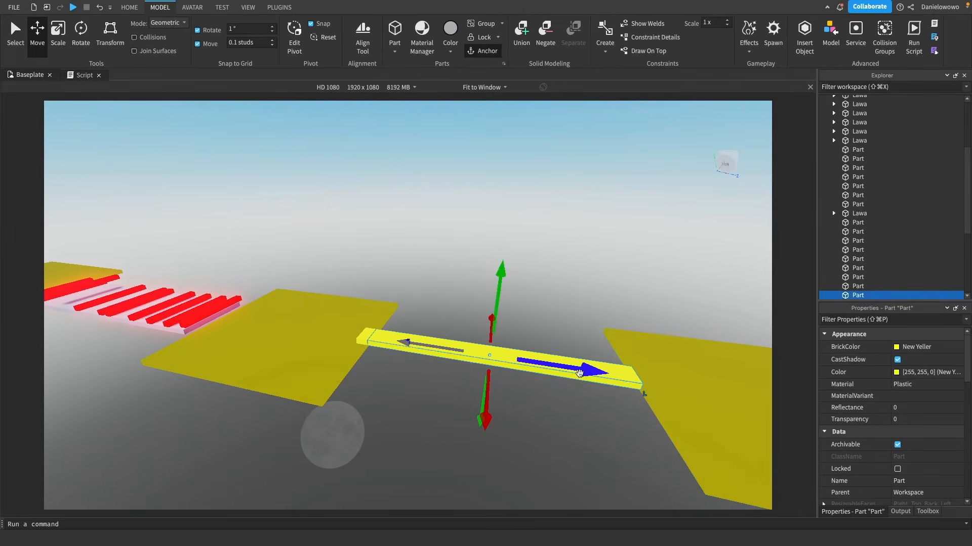
{"action": "scroll", "coordinate": [911, 425], "scroll_direction": "down", "scroll_amount": 3}
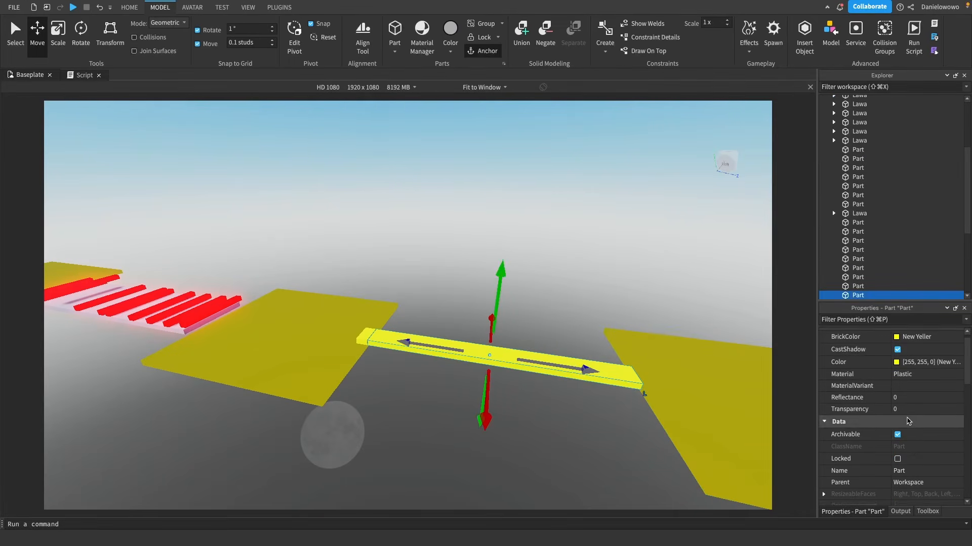
{"action": "scroll", "coordinate": [914, 428], "scroll_direction": "down", "scroll_amount": 6}
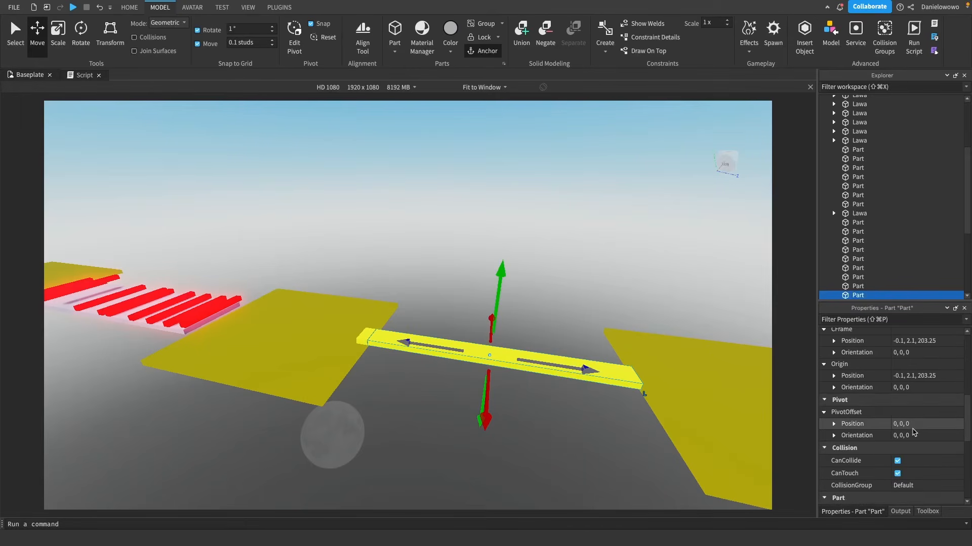
{"action": "scroll", "coordinate": [913, 430], "scroll_direction": "up", "scroll_amount": 6}
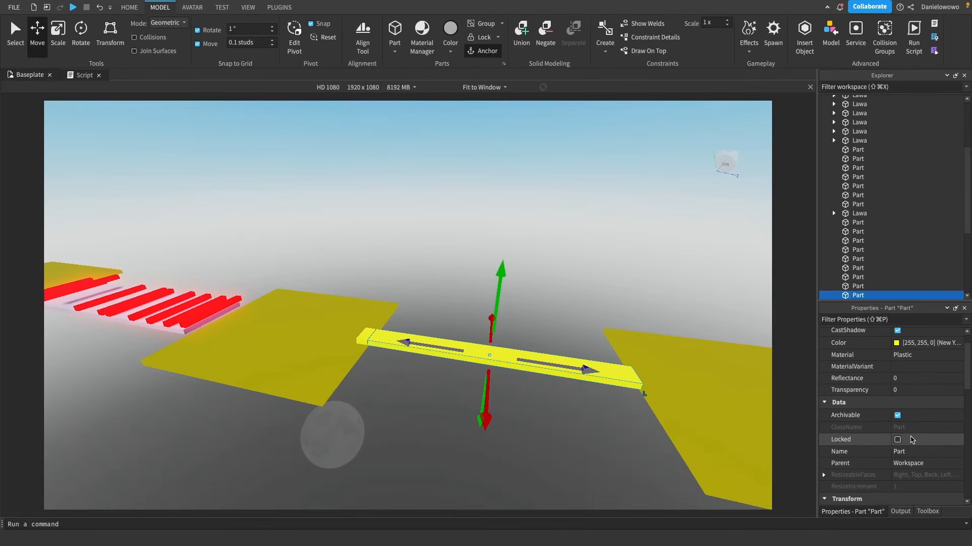
{"action": "left_click", "coordinate": [914, 401]}
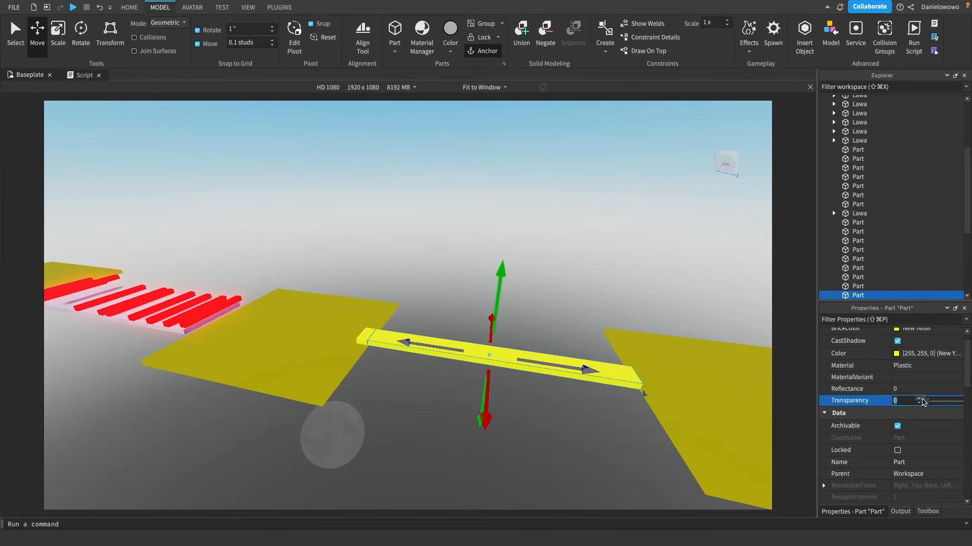
{"action": "left_click_drag", "start_coordinate": [927, 402], "coordinate": [961, 401]}
{"action": "left_click", "coordinate": [501, 276]}
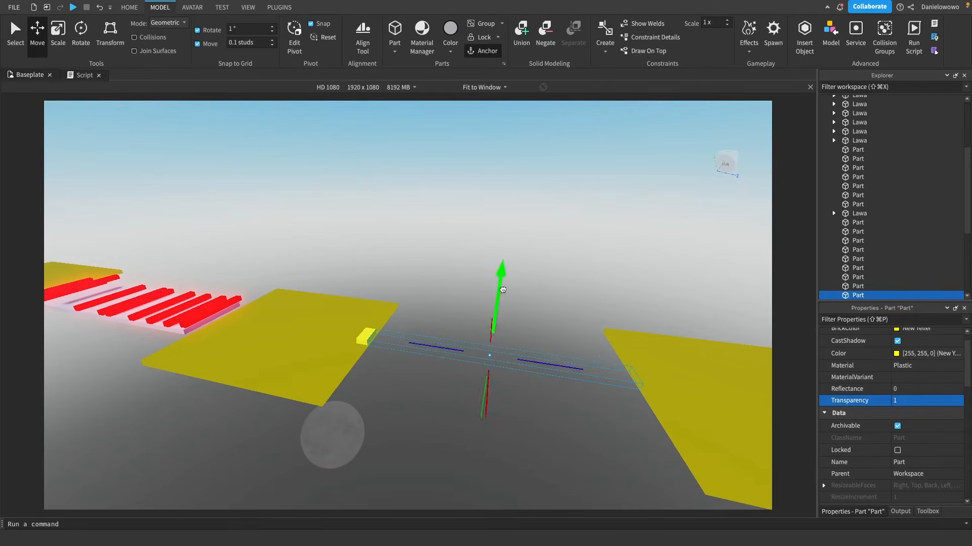
Examine the whole obby course from a distance, including the gap spanned by the invisible beam
{"action": "key", "text": "a"}
{"action": "key", "text": "e"}
{"action": "right_click_drag", "start_coordinate": [447, 395], "coordinate": [447, 399]}
{"action": "scroll", "coordinate": [447, 398], "scroll_direction": "down", "scroll_amount": 8}
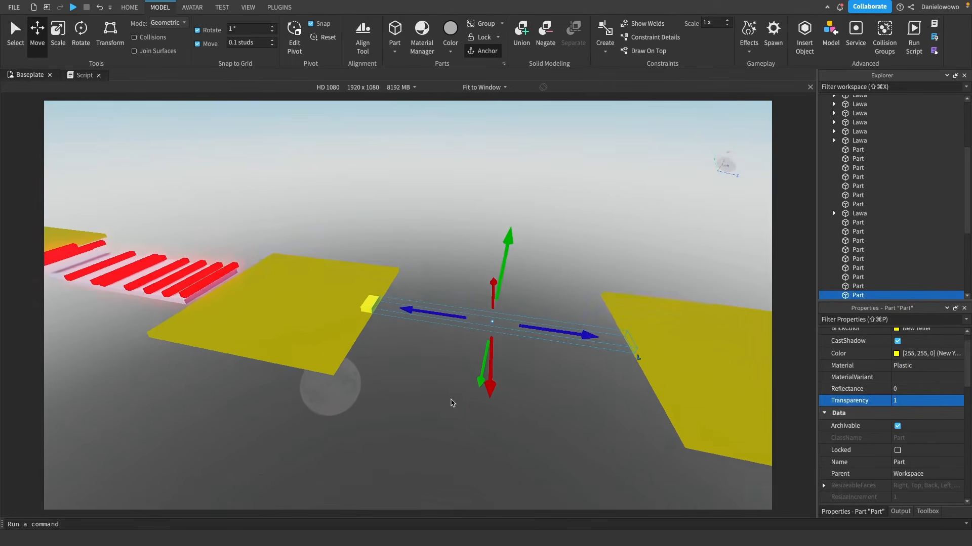
{"action": "key", "text": "q"}
{"action": "key", "text": "d"}
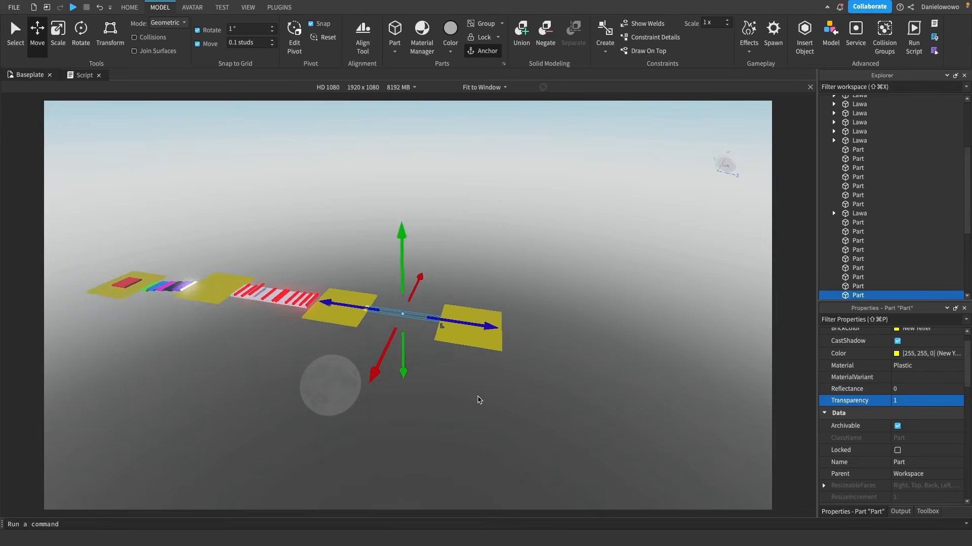
{"action": "scroll", "coordinate": [480, 400], "scroll_direction": "up", "scroll_amount": 3}
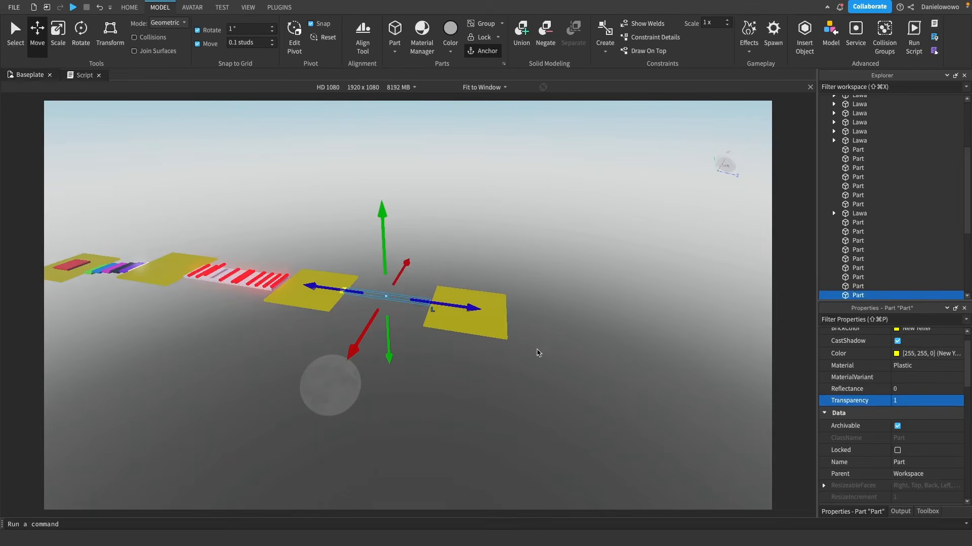
{"action": "left_click", "coordinate": [559, 420]}
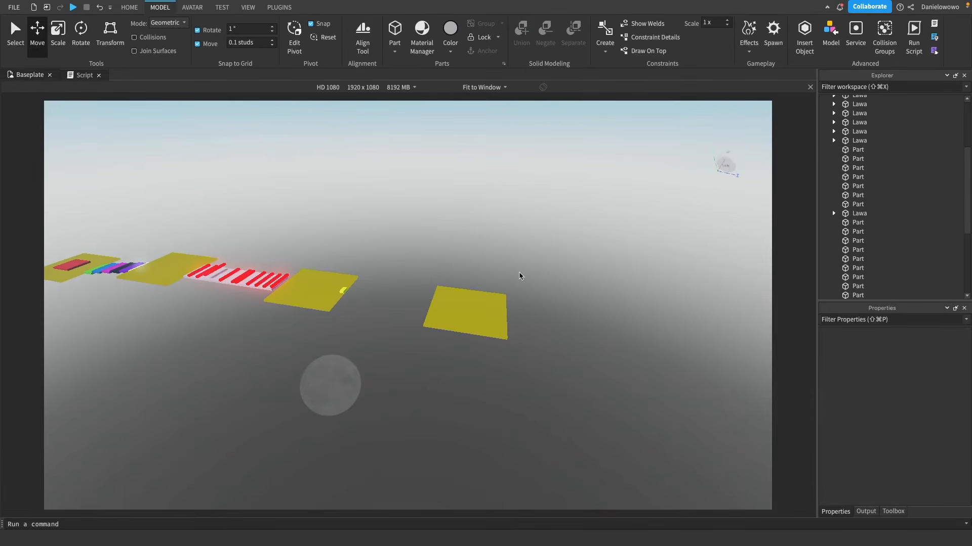
Insert a Sphere part and position it just beyond the outer edge of the last yellow platform
{"action": "scroll", "coordinate": [516, 283], "scroll_direction": "up", "scroll_amount": 3}
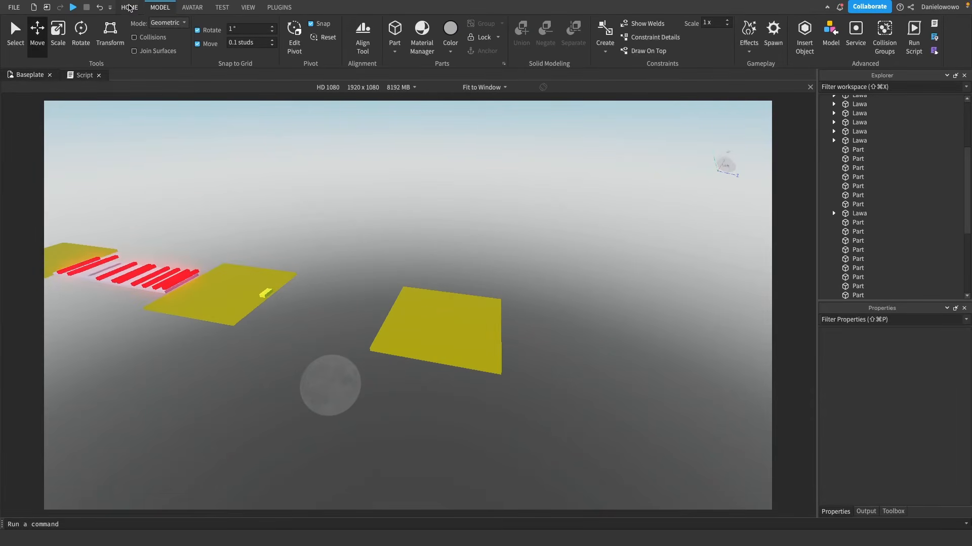
{"action": "left_click", "coordinate": [130, 7]}
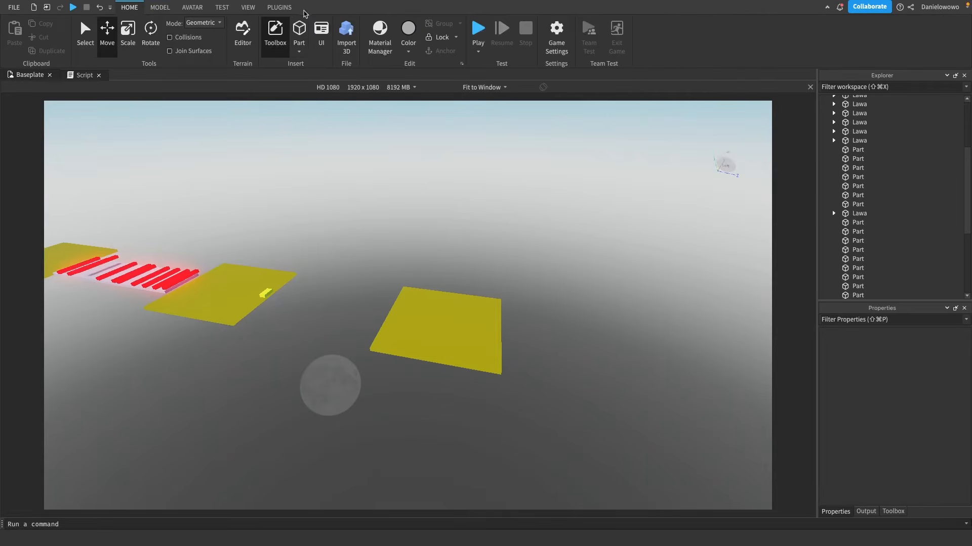
{"action": "left_click", "coordinate": [302, 52]}
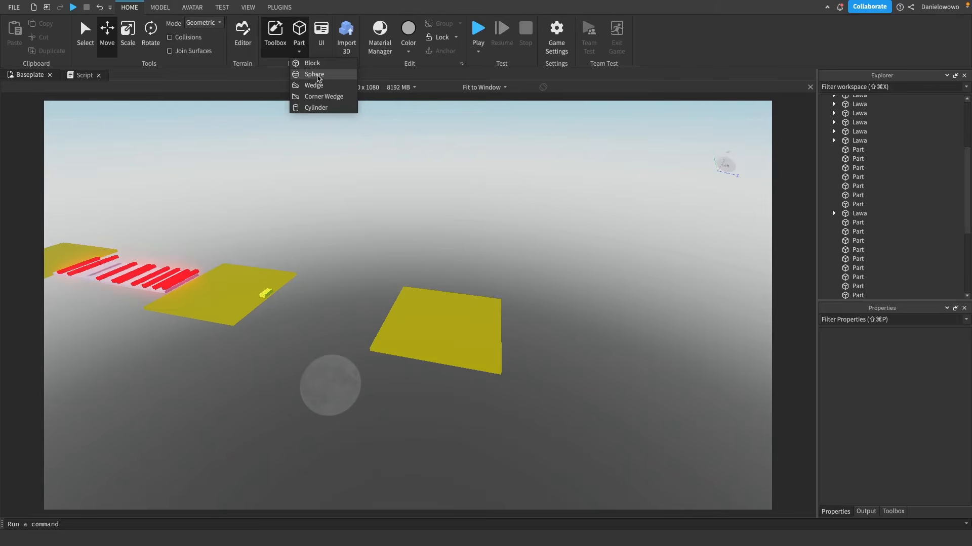
{"action": "left_click", "coordinate": [319, 78]}
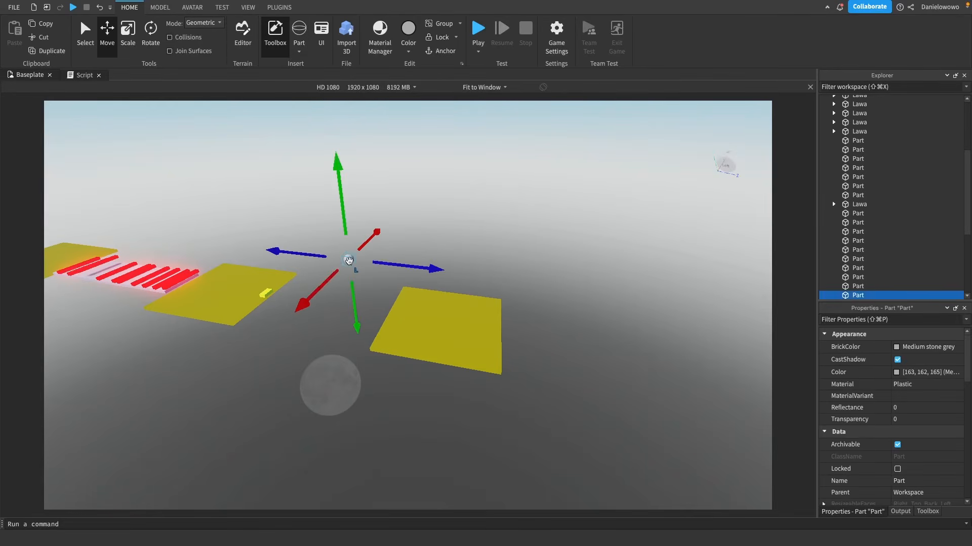
{"action": "left_click_drag", "start_coordinate": [349, 260], "coordinate": [470, 321]}
{"action": "scroll", "coordinate": [530, 373], "scroll_direction": "up", "scroll_amount": 2}
{"action": "scroll", "coordinate": [529, 373], "scroll_direction": "down", "scroll_amount": 1}
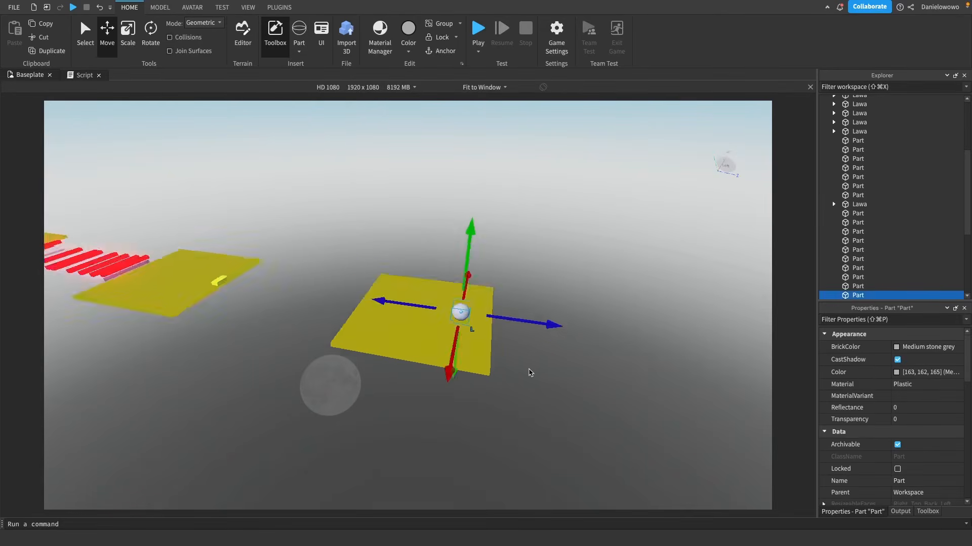
{"action": "scroll", "coordinate": [528, 373], "scroll_direction": "down", "scroll_amount": 1}
{"action": "left_click_drag", "start_coordinate": [530, 336], "coordinate": [576, 344]}
{"action": "key", "text": "d"}
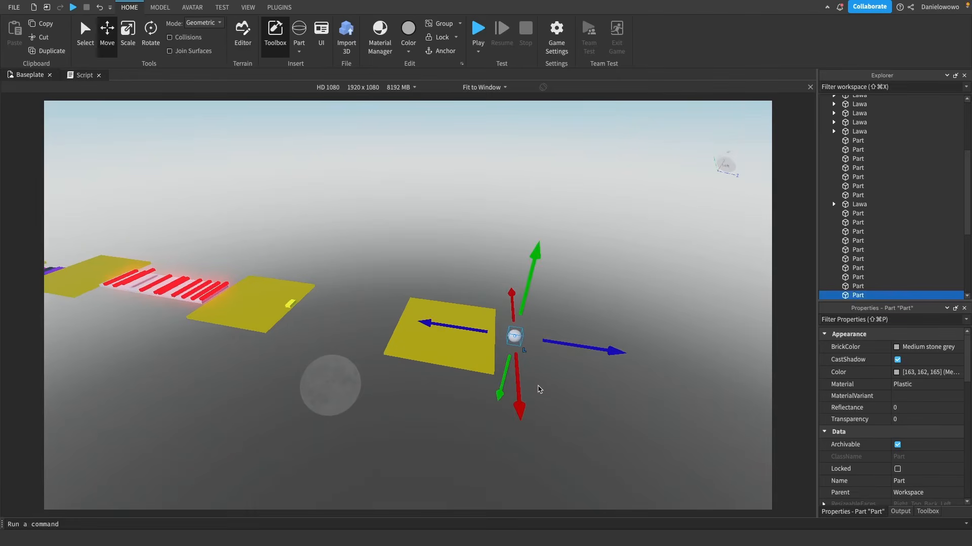
{"action": "scroll", "coordinate": [538, 386], "scroll_direction": "up", "scroll_amount": 2}
{"action": "left_click_drag", "start_coordinate": [505, 233], "coordinate": [505, 236]}
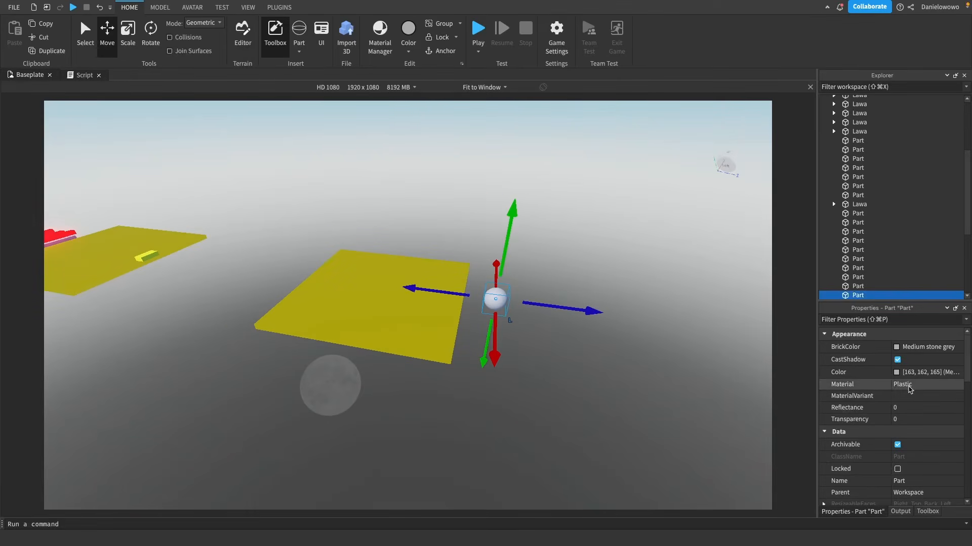
Turn on Anchored for the sphere beside the last platform
{"action": "scroll", "coordinate": [909, 393], "scroll_direction": "down", "scroll_amount": 4}
{"action": "scroll", "coordinate": [908, 397], "scroll_direction": "up", "scroll_amount": 2}
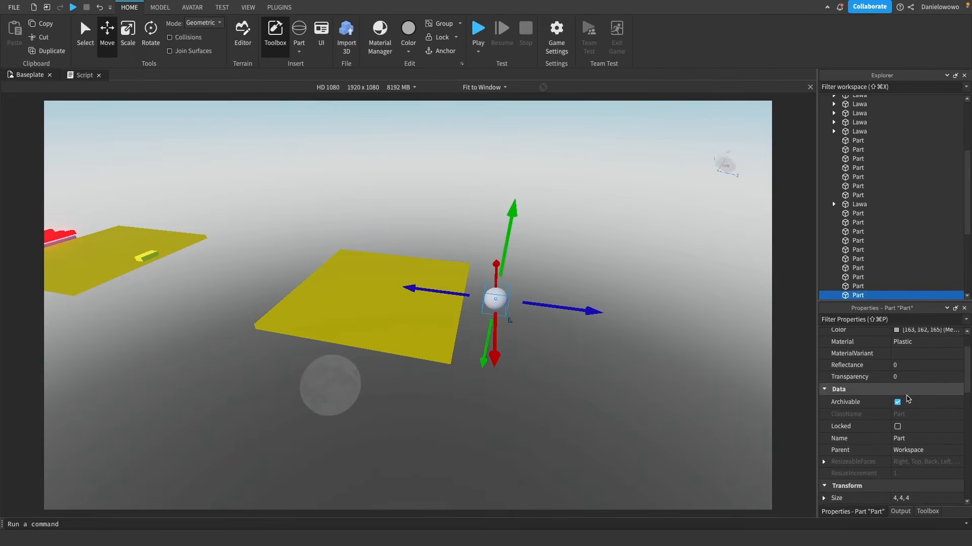
{"action": "scroll", "coordinate": [899, 435], "scroll_direction": "down", "scroll_amount": 5}
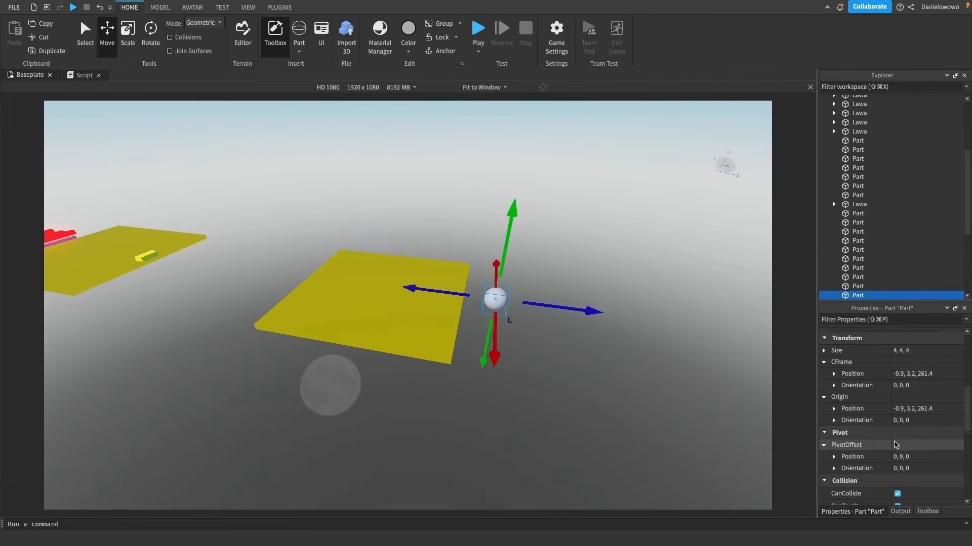
{"action": "scroll", "coordinate": [896, 445], "scroll_direction": "down", "scroll_amount": 10}
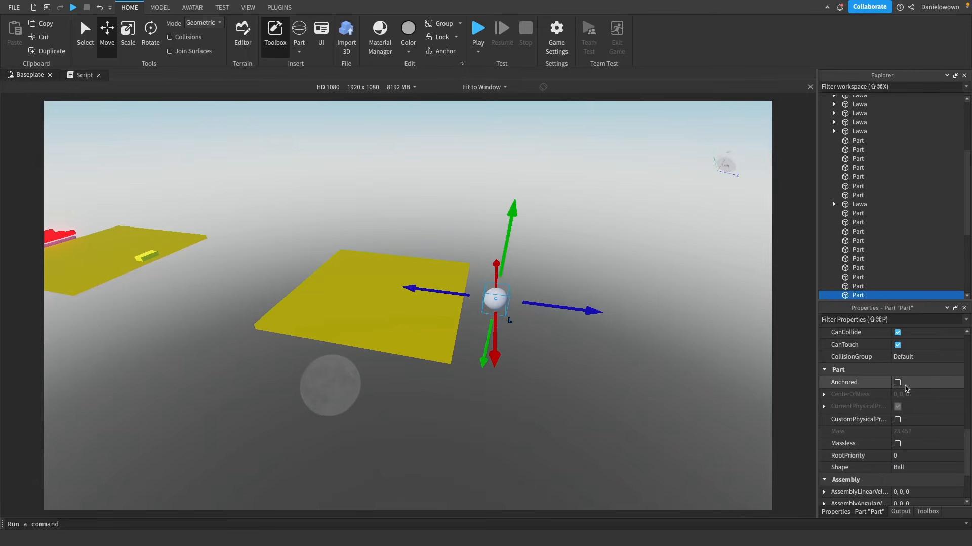
{"action": "left_click", "coordinate": [899, 383]}
Set the anchored sphere's material to Metal
{"action": "scroll", "coordinate": [893, 397], "scroll_direction": "up", "scroll_amount": 5}
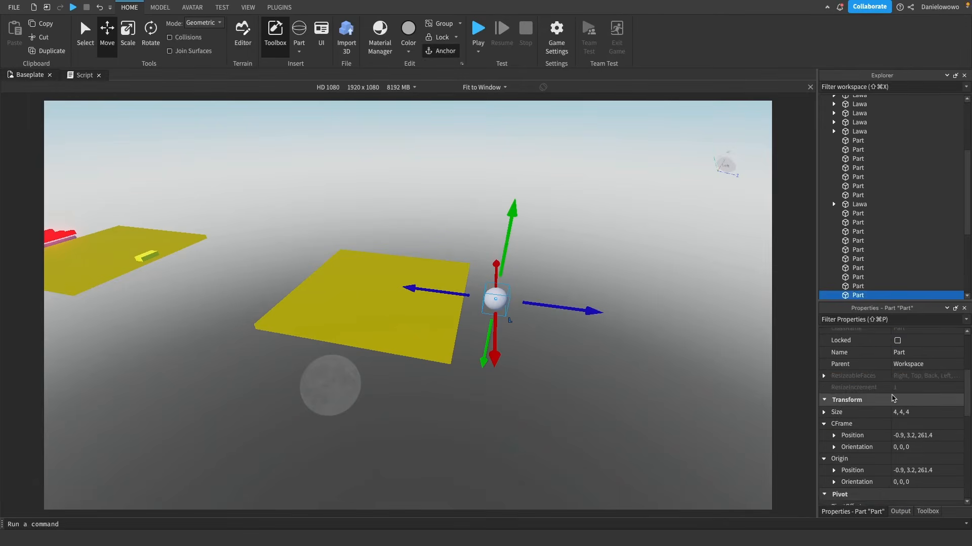
{"action": "scroll", "coordinate": [892, 399], "scroll_direction": "up", "scroll_amount": 2}
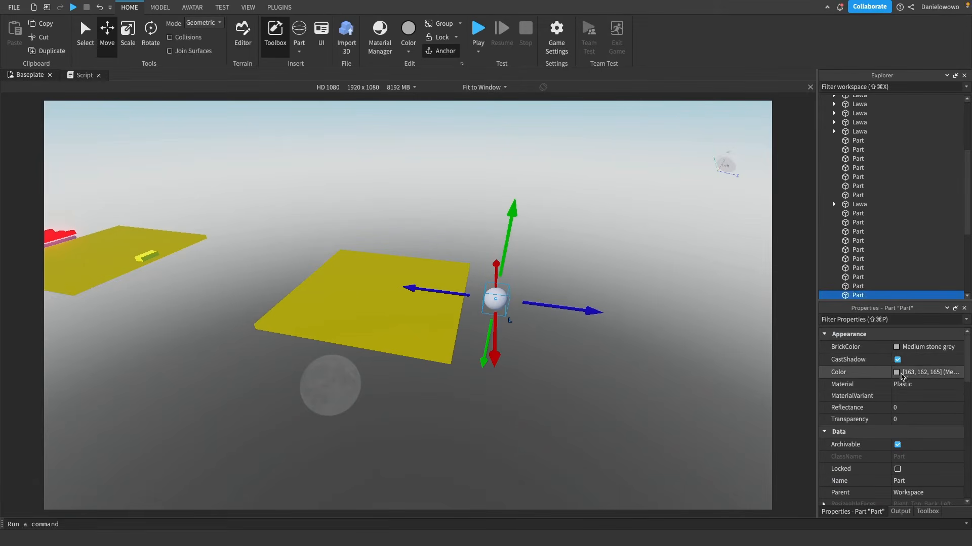
{"action": "left_click", "coordinate": [902, 385]}
{"action": "left_click", "coordinate": [902, 385]}
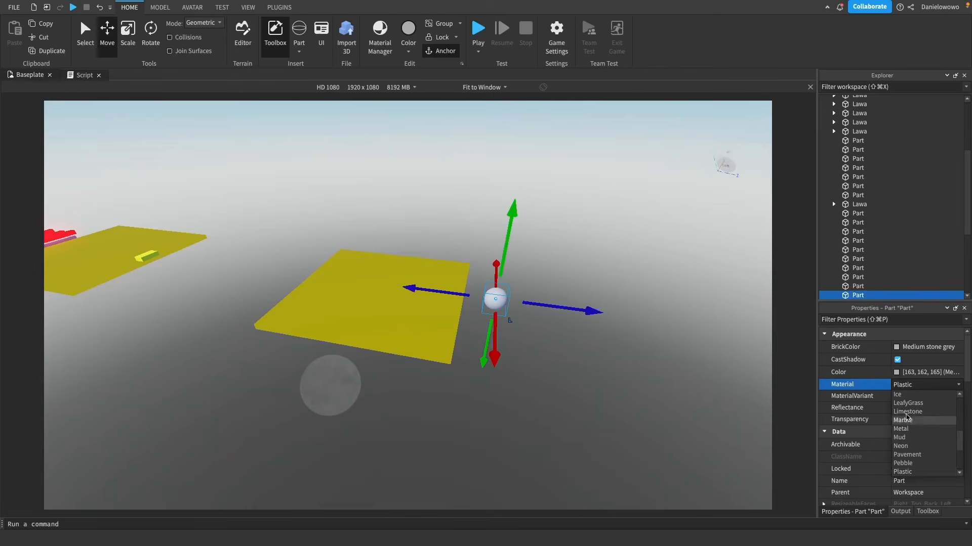
{"action": "left_click", "coordinate": [902, 429]}
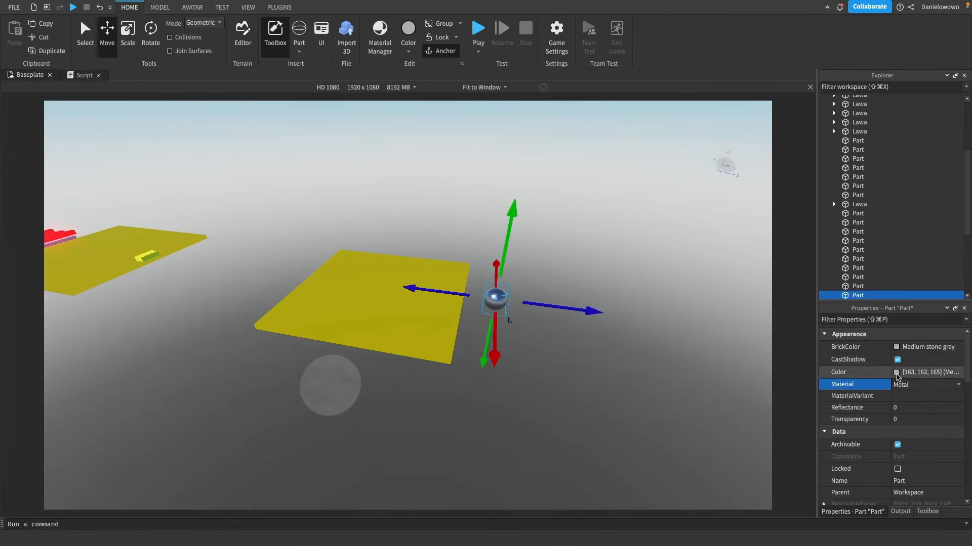
Duplicate the metal sphere and place the copy farther from the platform, shifted slightly to one side
{"action": "scroll", "coordinate": [509, 316], "scroll_direction": "up", "scroll_amount": 5}
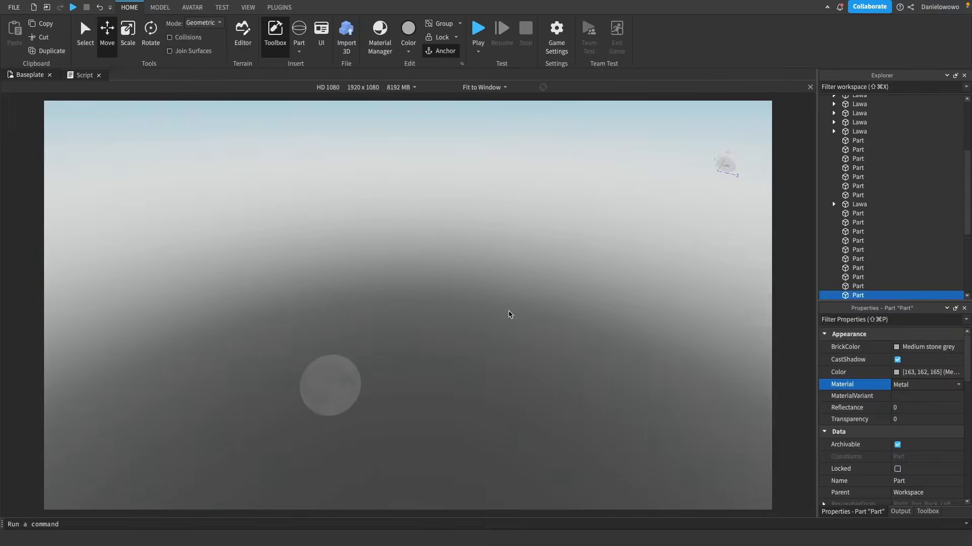
{"action": "scroll", "coordinate": [509, 315], "scroll_direction": "down", "scroll_amount": 4}
{"action": "scroll", "coordinate": [508, 315], "scroll_direction": "up", "scroll_amount": 2}
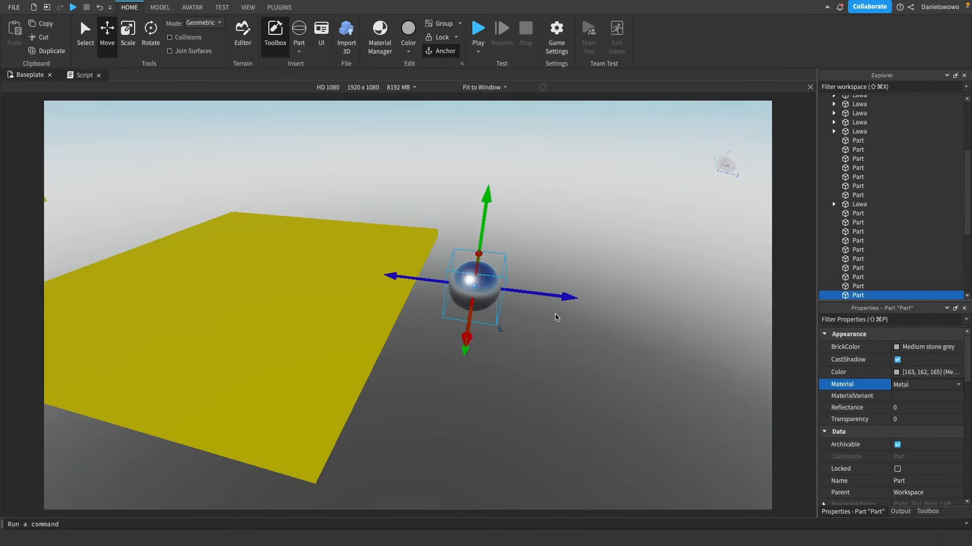
{"action": "scroll", "coordinate": [555, 317], "scroll_direction": "down", "scroll_amount": 2}
{"action": "key", "text": "super+d"}
{"action": "left_click_drag", "start_coordinate": [596, 308], "coordinate": [652, 313]}
{"action": "left_click_drag", "start_coordinate": [575, 347], "coordinate": [575, 363]}
{"action": "left_click", "coordinate": [660, 335]}
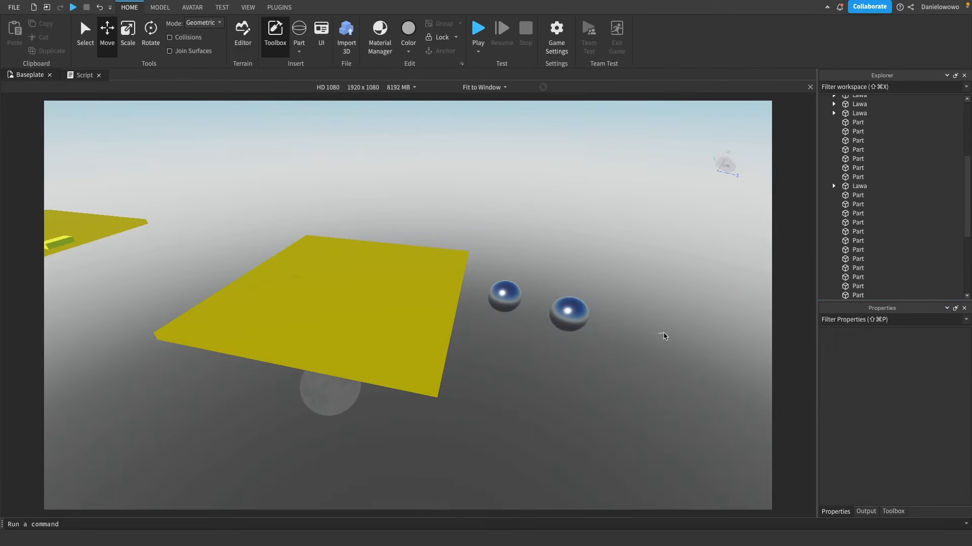
Duplicate the second metal sphere, place the copy farther outward and shifted back towards the opposite side, and check its Anchored property
{"action": "left_click", "coordinate": [569, 313]}
{"action": "key", "text": "super+d"}
{"action": "left_click_drag", "start_coordinate": [618, 316], "coordinate": [679, 321]}
{"action": "scroll", "coordinate": [901, 471], "scroll_direction": "down", "scroll_amount": 10}
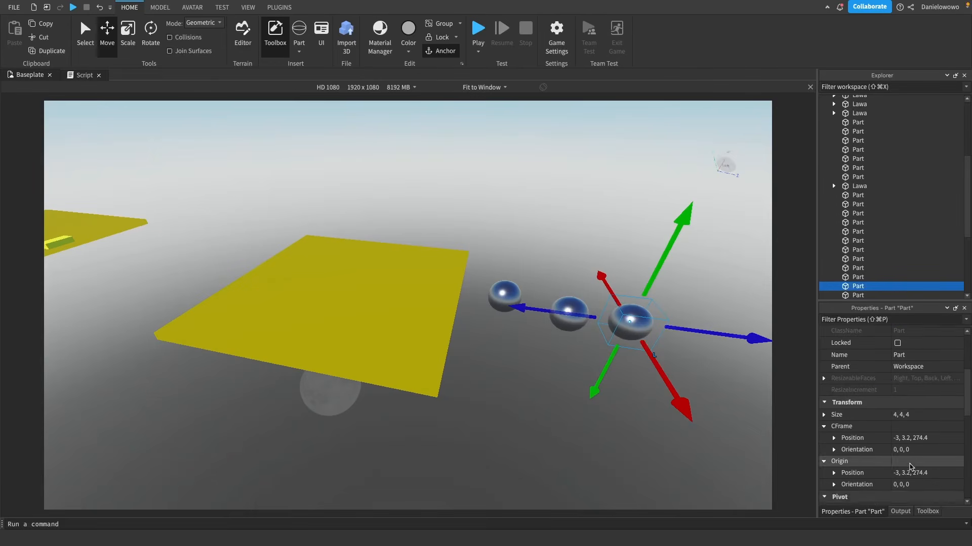
{"action": "scroll", "coordinate": [896, 470], "scroll_direction": "down", "scroll_amount": 5}
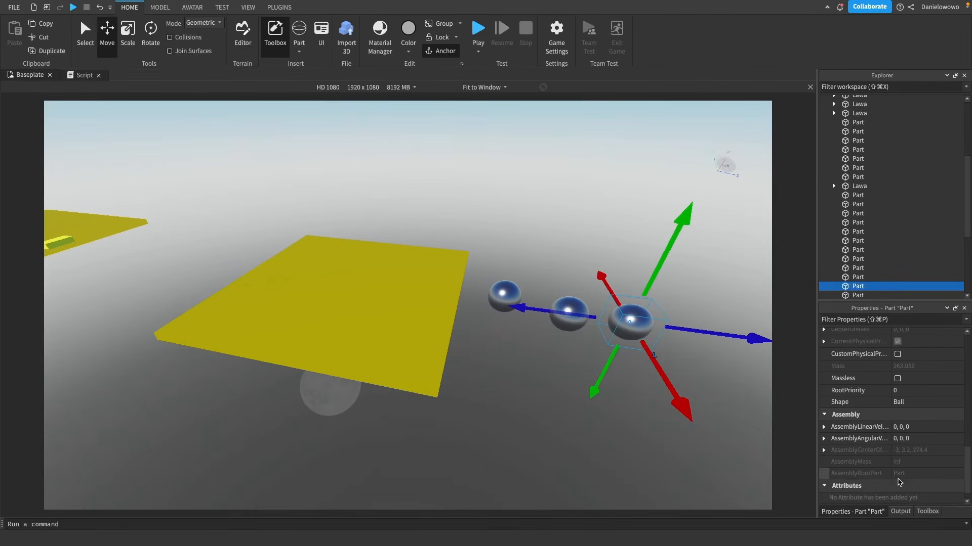
{"action": "scroll", "coordinate": [888, 405], "scroll_direction": "up", "scroll_amount": 3}
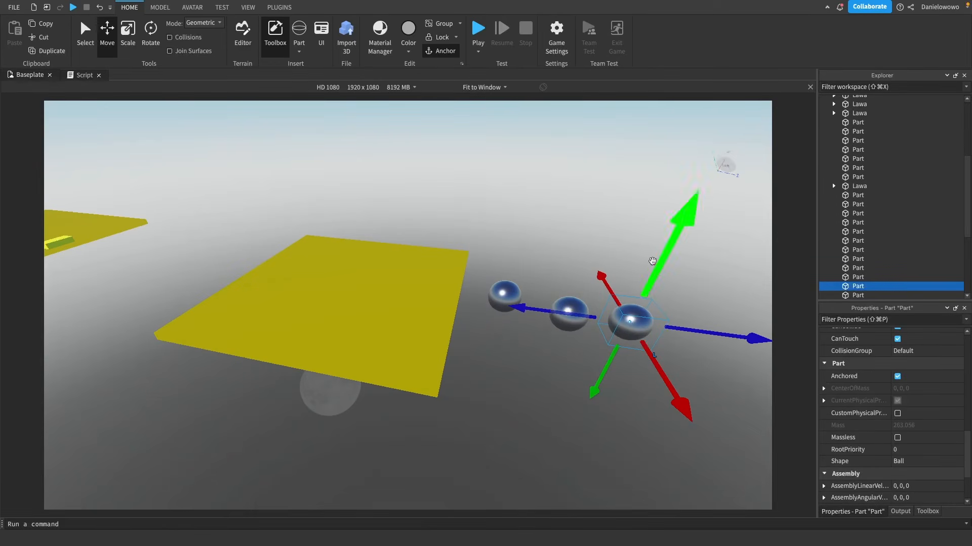
{"action": "left_click_drag", "start_coordinate": [651, 260], "coordinate": [651, 260]}
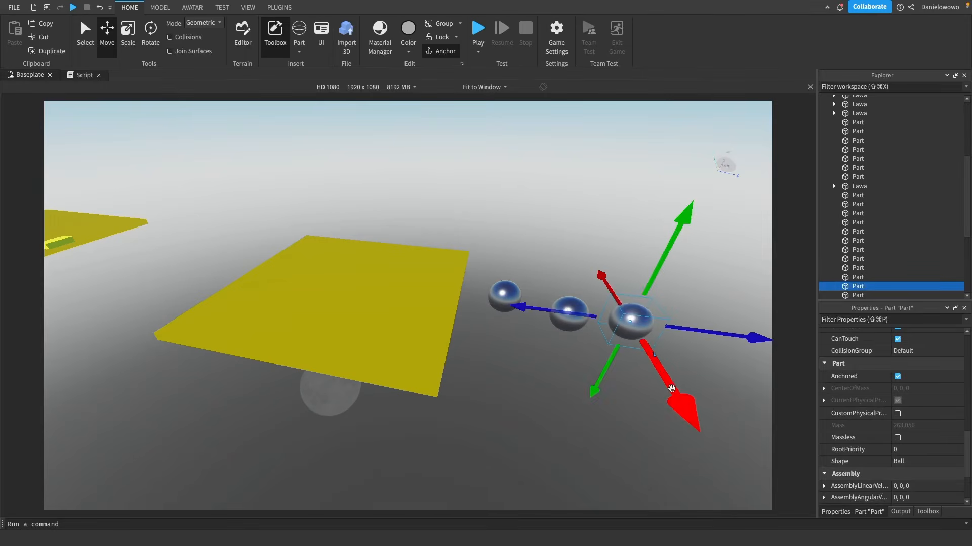
{"action": "left_click_drag", "start_coordinate": [677, 380], "coordinate": [659, 349]}
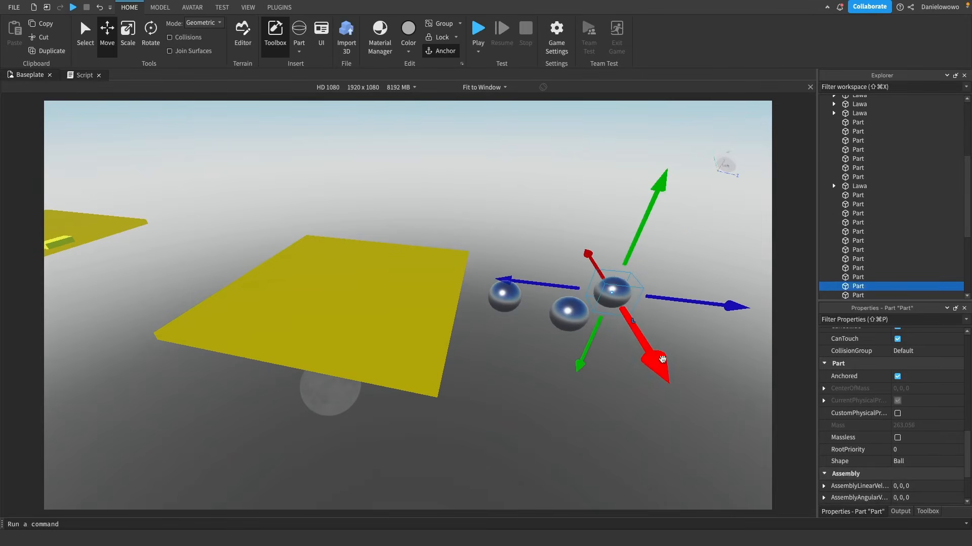
Duplicate the third metal sphere and place the copy farther outward, continuing the sideways shift in the same direction
{"action": "key", "text": "super+d"}
{"action": "key", "text": "d"}
{"action": "left_click_drag", "start_coordinate": [600, 316], "coordinate": [637, 309]}
{"action": "left_click_drag", "start_coordinate": [576, 267], "coordinate": [574, 253]}
{"action": "left_click_drag", "start_coordinate": [583, 351], "coordinate": [578, 331]}
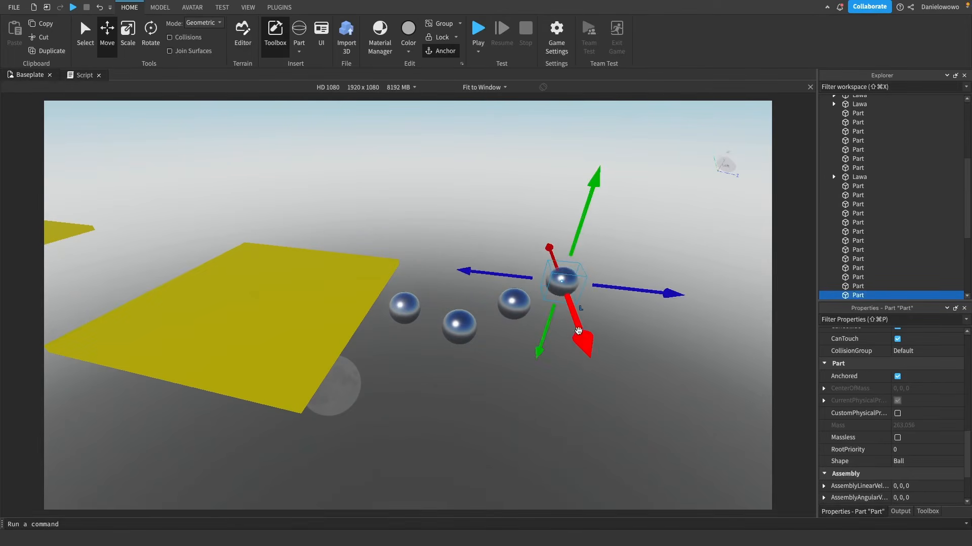
Duplicate the fourth metal sphere and place the copy farther outward, shifted back towards the opposite side
{"action": "key", "text": "super+d"}
{"action": "left_click_drag", "start_coordinate": [635, 299], "coordinate": [692, 299]}
{"action": "left_click_drag", "start_coordinate": [642, 340], "coordinate": [667, 407]}
Duplicate the fifth metal sphere and place the copy farther outward as the sixth, continuing the sideways shift in the same direction
{"action": "key", "text": "super+d"}
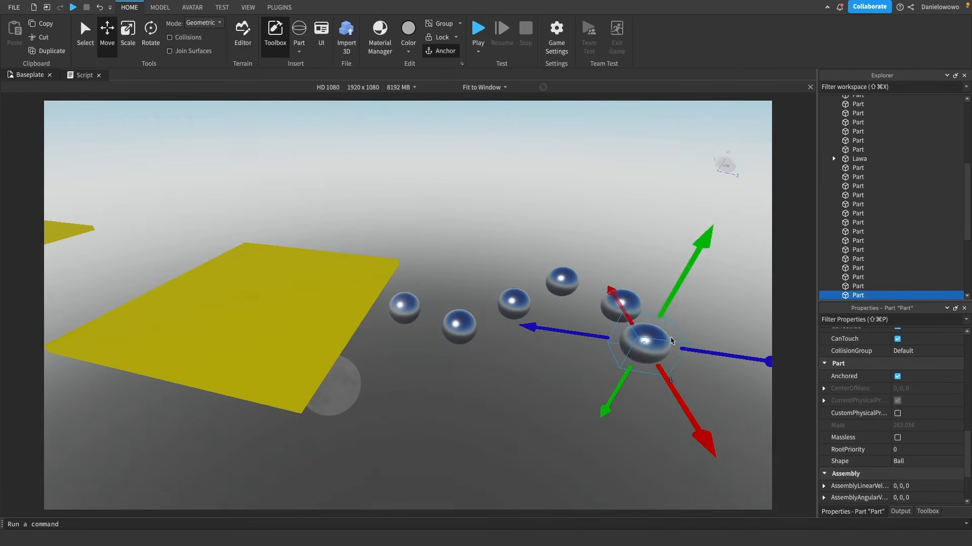
{"action": "left_click_drag", "start_coordinate": [669, 300], "coordinate": [700, 303]}
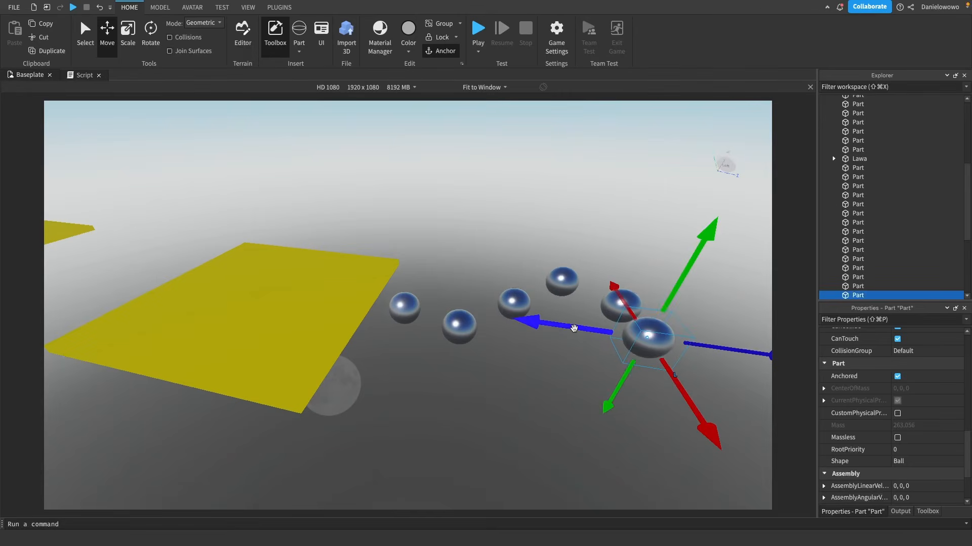
{"action": "left_click_drag", "start_coordinate": [573, 328], "coordinate": [618, 330]}
Duplicate the yellow platform at the start of the metal spheres and place the copy just beyond the sixth sphere
{"action": "scroll", "coordinate": [859, 175], "scroll_direction": "up", "scroll_amount": 10}
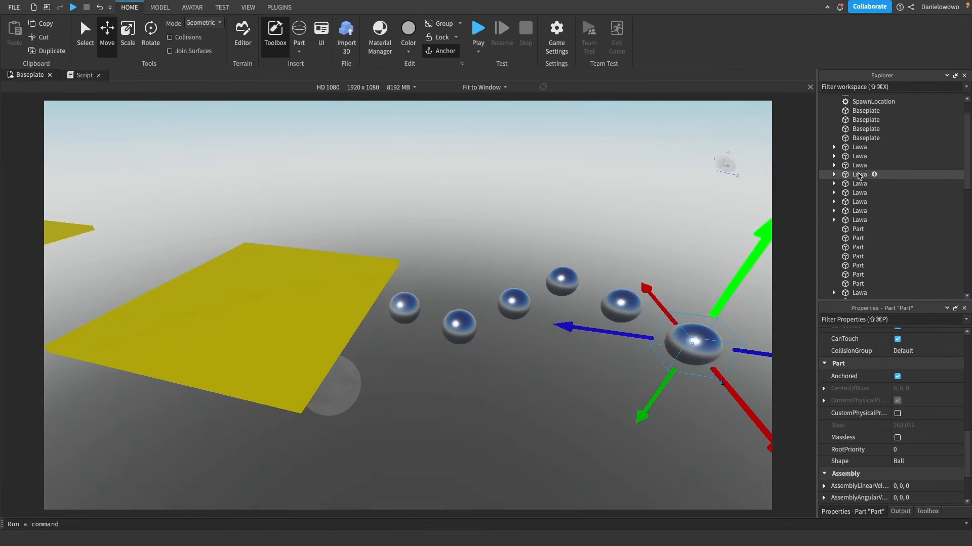
{"action": "scroll", "coordinate": [859, 176], "scroll_direction": "up", "scroll_amount": 2}
{"action": "left_click", "coordinate": [862, 164]}
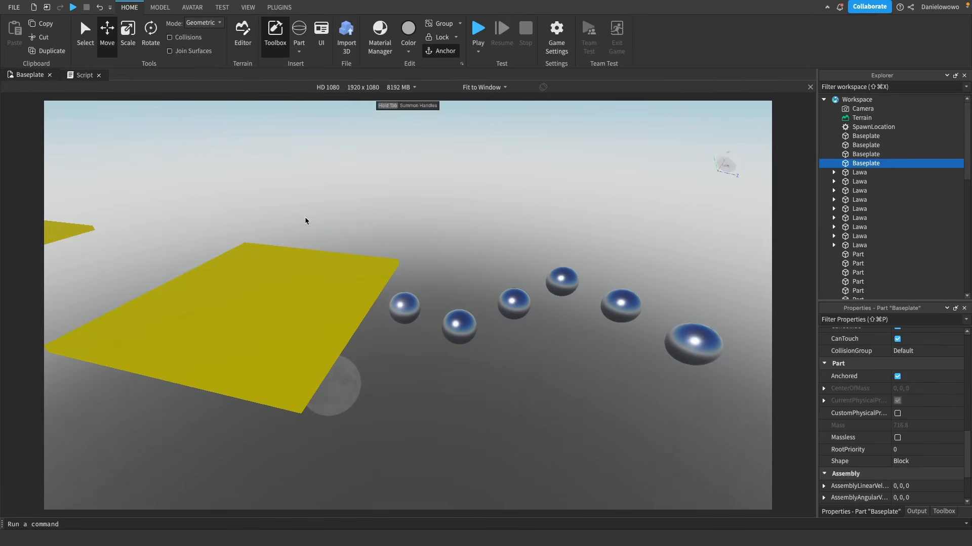
{"action": "scroll", "coordinate": [306, 230], "scroll_direction": "down", "scroll_amount": 5}
{"action": "right_click_drag", "start_coordinate": [233, 250], "coordinate": [160, 220]}
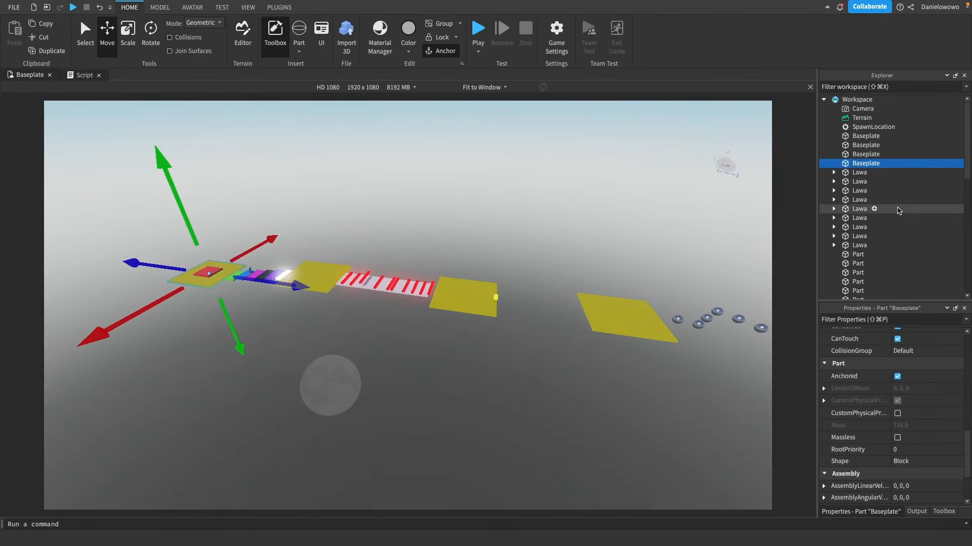
{"action": "left_click", "coordinate": [866, 136]}
{"action": "key", "text": "f"}
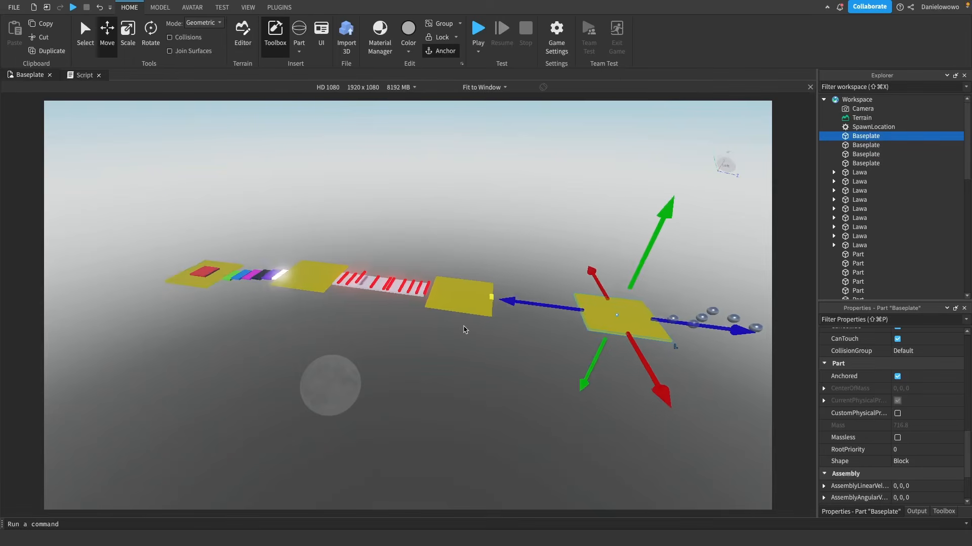
{"action": "key", "text": "ctrl+d"}
{"action": "left_click_drag", "start_coordinate": [521, 329], "coordinate": [727, 337]}
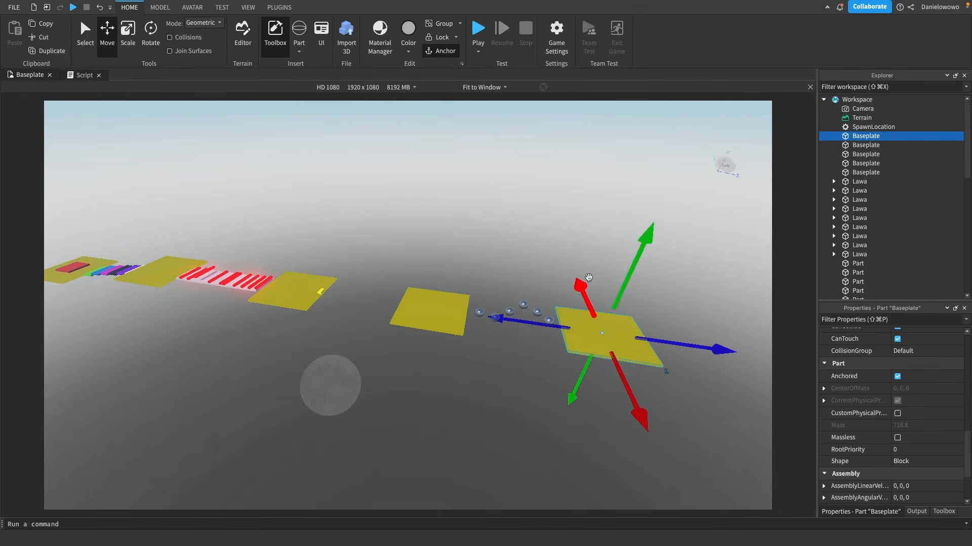
{"action": "left_click_drag", "start_coordinate": [626, 266], "coordinate": [628, 260]}
{"action": "scroll", "coordinate": [545, 355], "scroll_direction": "up", "scroll_amount": 8}
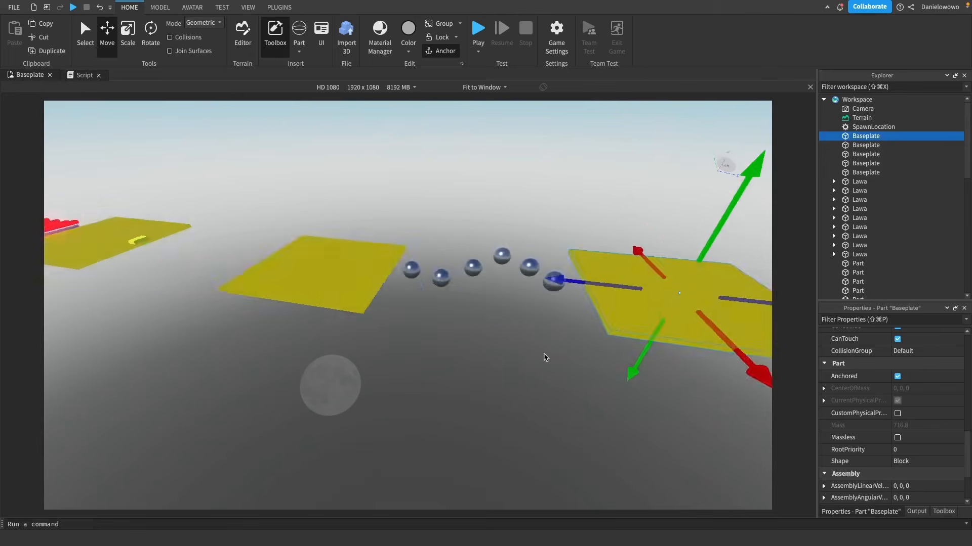
{"action": "scroll", "coordinate": [545, 355], "scroll_direction": "down", "scroll_amount": 3}
{"action": "scroll", "coordinate": [545, 356], "scroll_direction": "down", "scroll_amount": 3}
{"action": "left_click", "coordinate": [496, 332]}
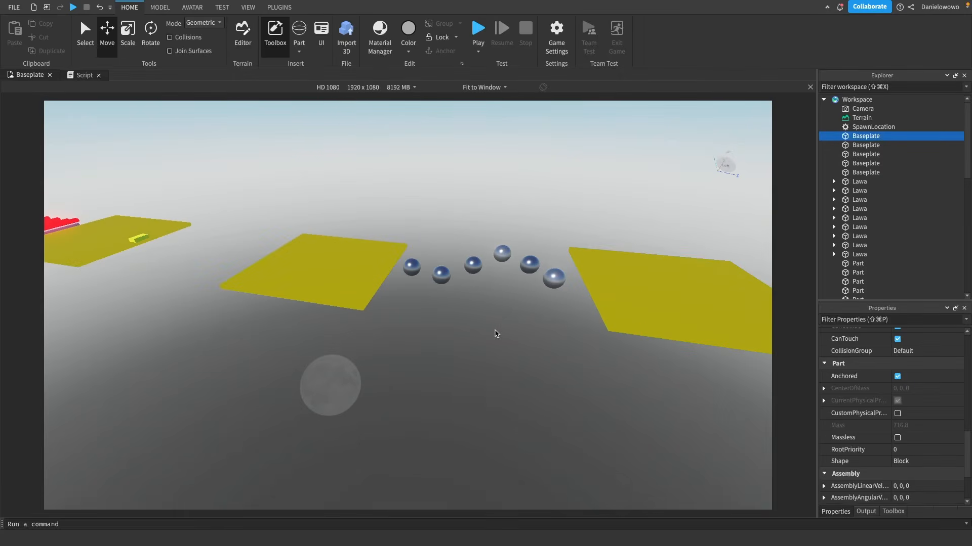
Colour the second metal sphere dark red, [180, 0, 14]
{"action": "left_click", "coordinate": [449, 277]}
{"action": "left_click", "coordinate": [897, 373]}
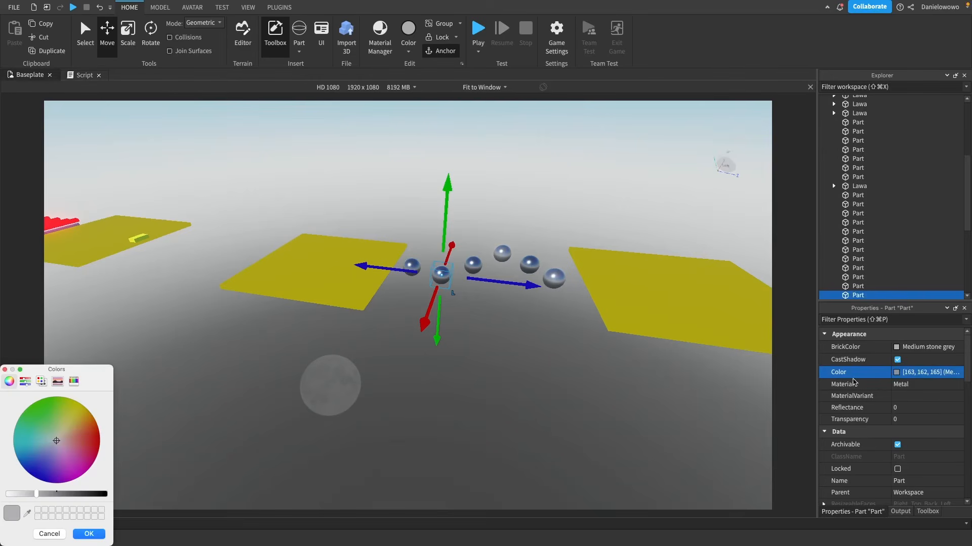
{"action": "left_click_drag", "start_coordinate": [106, 435], "coordinate": [113, 450]}
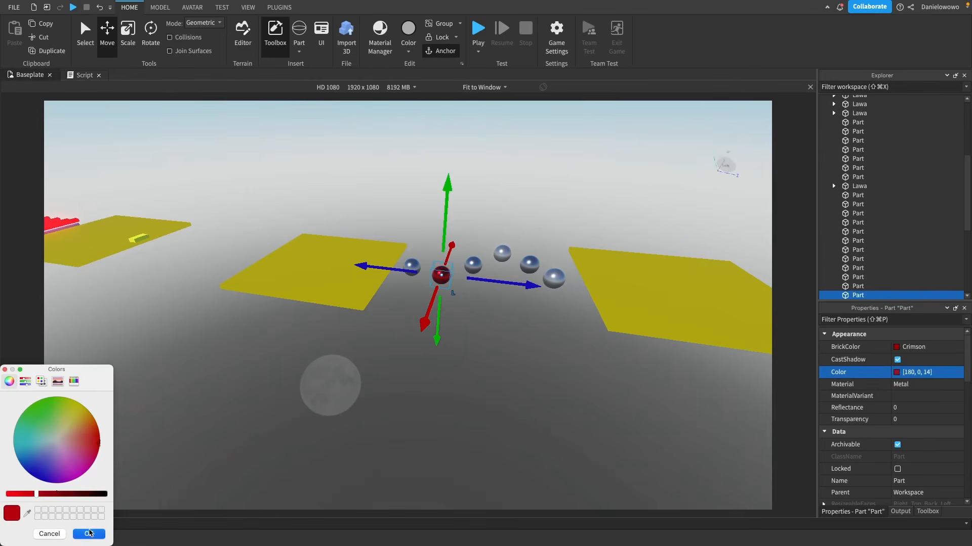
{"action": "left_click", "coordinate": [89, 533]}
Colour the first metal sphere golden yellow, [180, 145, 0]
{"action": "left_click", "coordinate": [412, 266]}
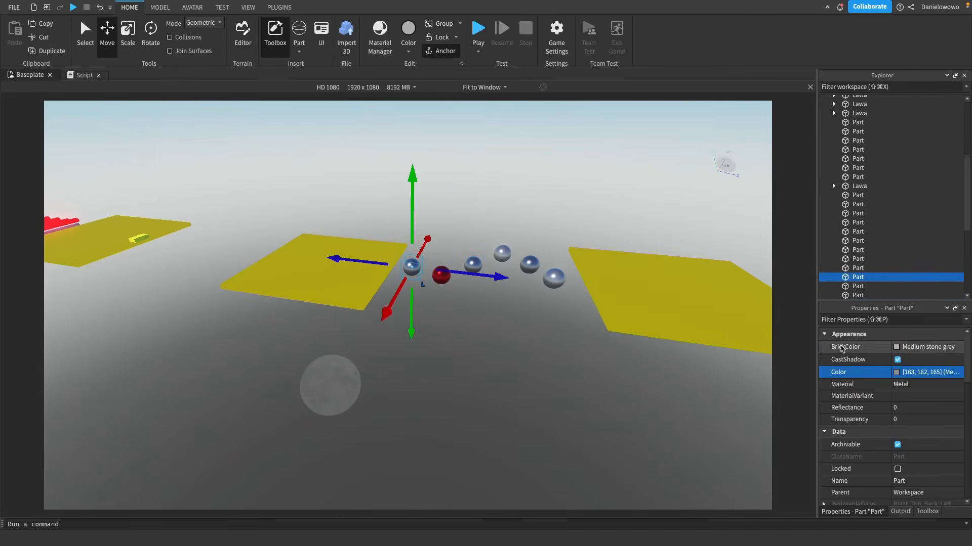
{"action": "left_click", "coordinate": [895, 374]}
{"action": "left_click_drag", "start_coordinate": [88, 410], "coordinate": [106, 399]}
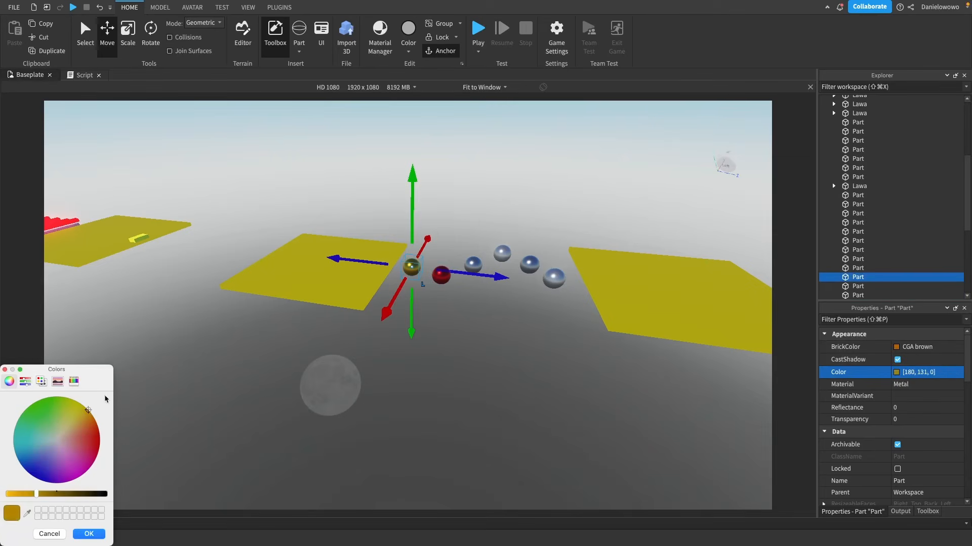
{"action": "left_click", "coordinate": [86, 535]}
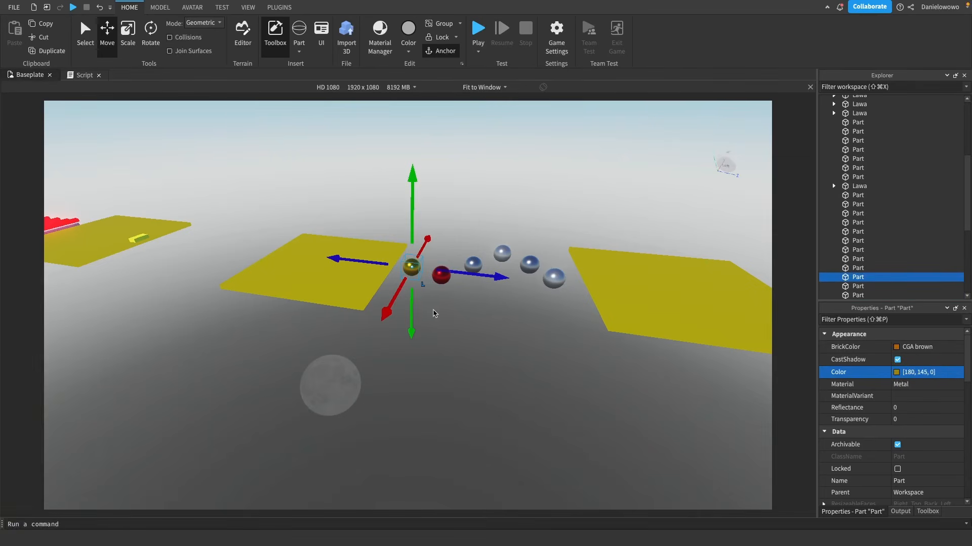
Colour the third metal sphere magenta and the fourth one blue
{"action": "left_click", "coordinate": [474, 265]}
{"action": "left_click", "coordinate": [897, 374]}
{"action": "left_click", "coordinate": [89, 534]}
{"action": "left_click", "coordinate": [502, 253]}
{"action": "left_click", "coordinate": [898, 373]}
Colour the fifth metal sphere white and the sixth one green, and clear the selection
{"action": "left_click", "coordinate": [530, 264]}
{"action": "left_click", "coordinate": [897, 374]}
{"action": "left_click", "coordinate": [8, 494]}
{"action": "left_click", "coordinate": [89, 534]}
{"action": "left_click", "coordinate": [554, 279]}
{"action": "left_click", "coordinate": [896, 373]}
{"action": "left_click", "coordinate": [38, 407]}
{"action": "left_click", "coordinate": [88, 534]}
{"action": "left_click", "coordinate": [469, 363]}
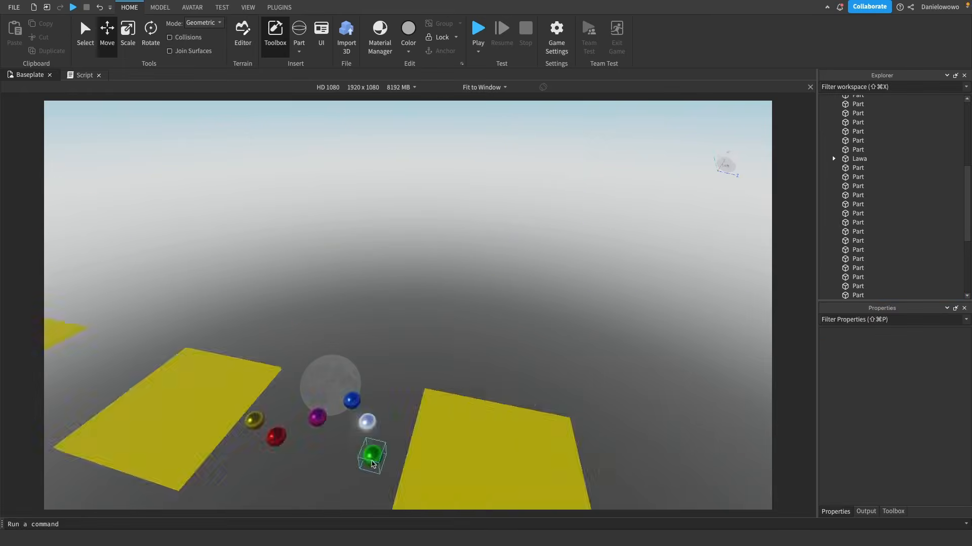
Look over the whole course, start a playtest and jump across the coloured parts towards the red Lawa bars
{"action": "right_click_drag", "start_coordinate": [468, 362], "coordinate": [382, 388]}
{"action": "scroll", "coordinate": [344, 392], "scroll_direction": "down", "scroll_amount": 5}
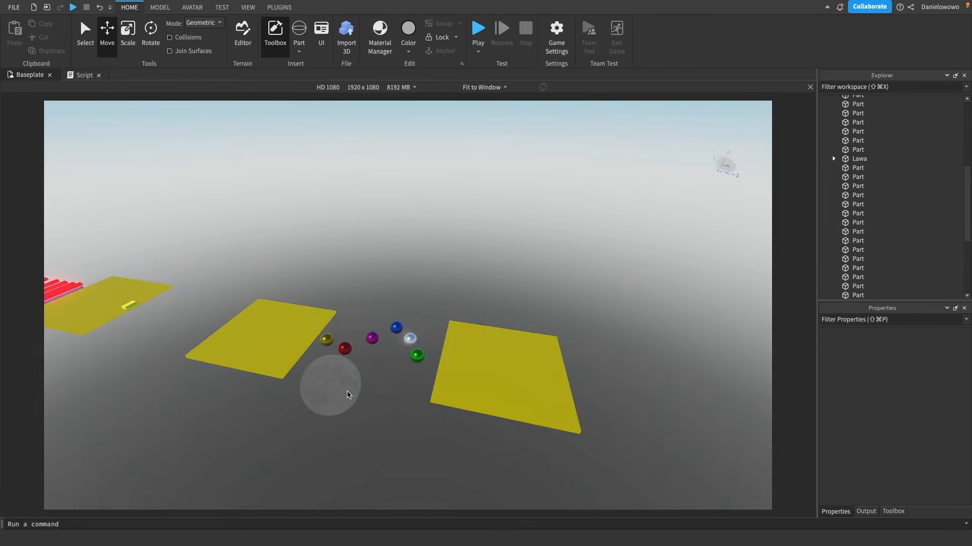
{"action": "scroll", "coordinate": [294, 412], "scroll_direction": "down", "scroll_amount": 3}
{"action": "middle_click_drag", "start_coordinate": [293, 412], "coordinate": [350, 386]}
{"action": "middle_click_drag", "start_coordinate": [484, 348], "coordinate": [441, 377]}
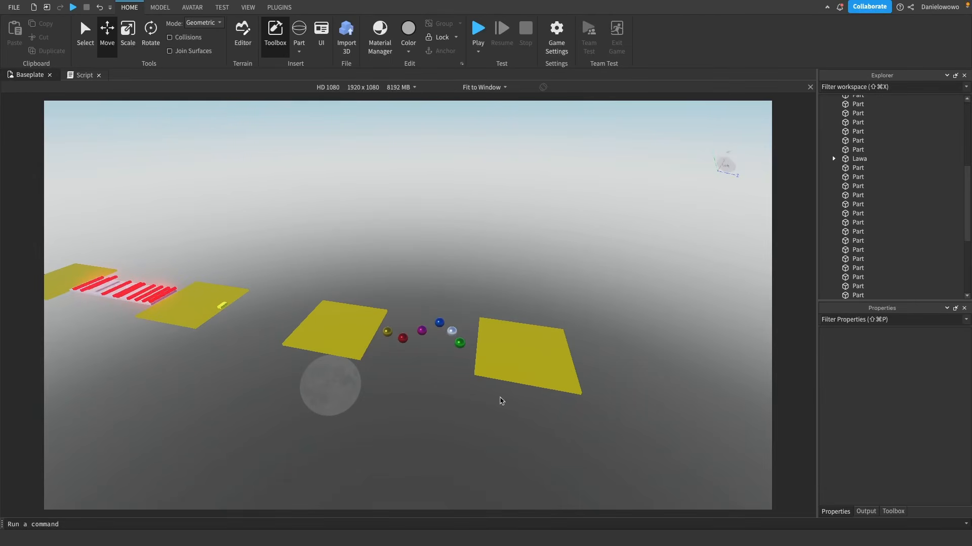
{"action": "middle_click_drag", "start_coordinate": [373, 417], "coordinate": [478, 402]}
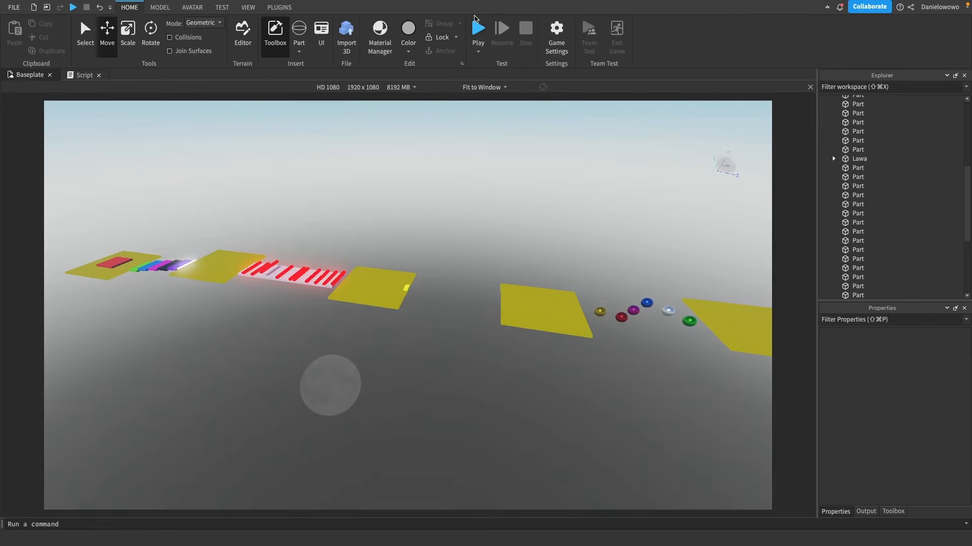
{"action": "left_click", "coordinate": [477, 27]}
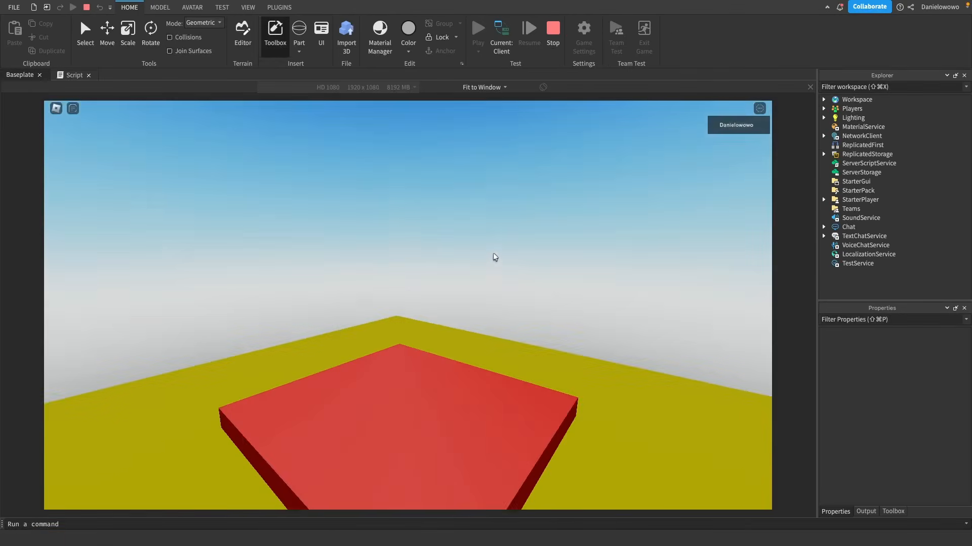
{"action": "right_click_drag", "start_coordinate": [494, 257], "coordinate": [495, 257]}
{"action": "key", "text": "w"}
{"action": "key", "text": "space"}
{"action": "key", "text": "space"}
{"action": "key", "text": "space"}
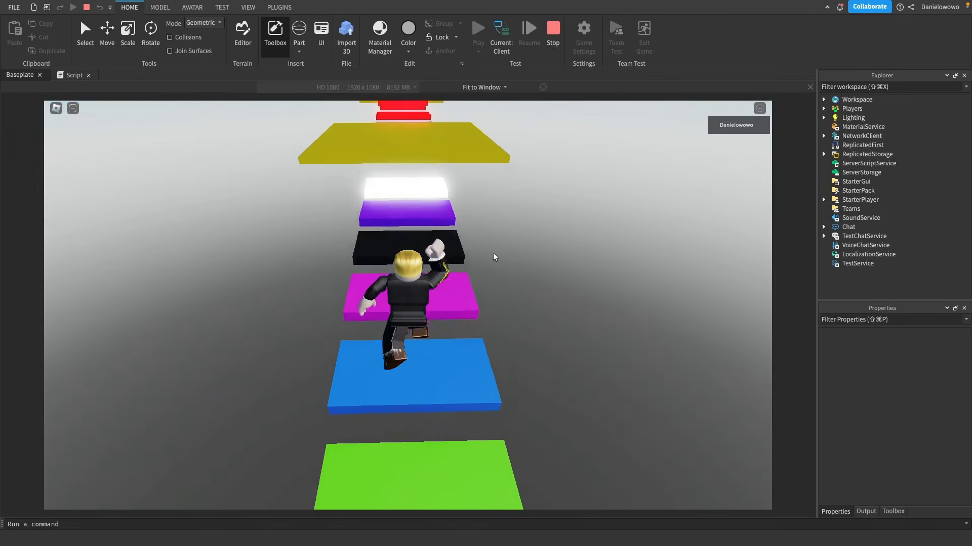
{"action": "key", "text": "space"}
{"action": "key", "text": "space"}
{"action": "key", "text": "space"}
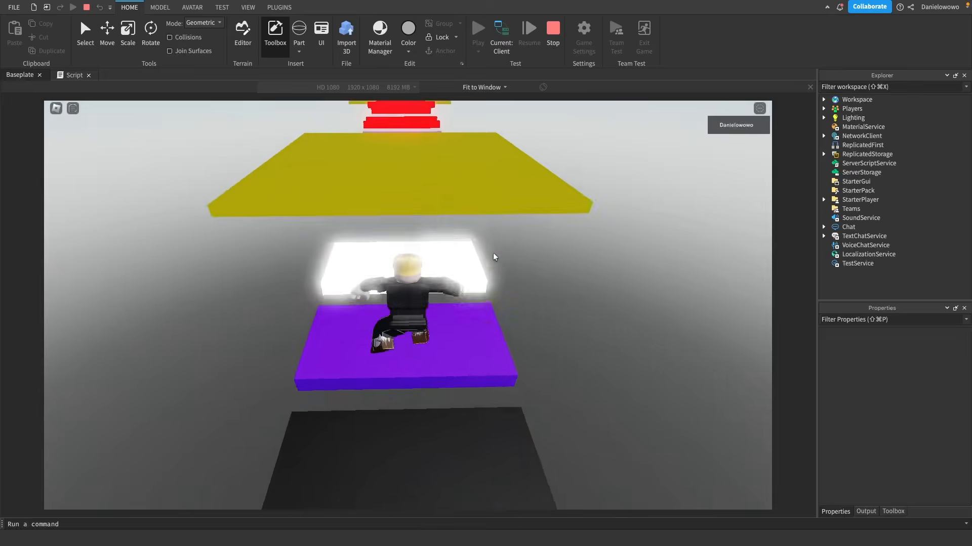
{"action": "key", "text": "space"}
{"action": "right_click_drag", "start_coordinate": [495, 257], "coordinate": [495, 257]}
{"action": "key", "text": "space"}
{"action": "key", "text": "space"}
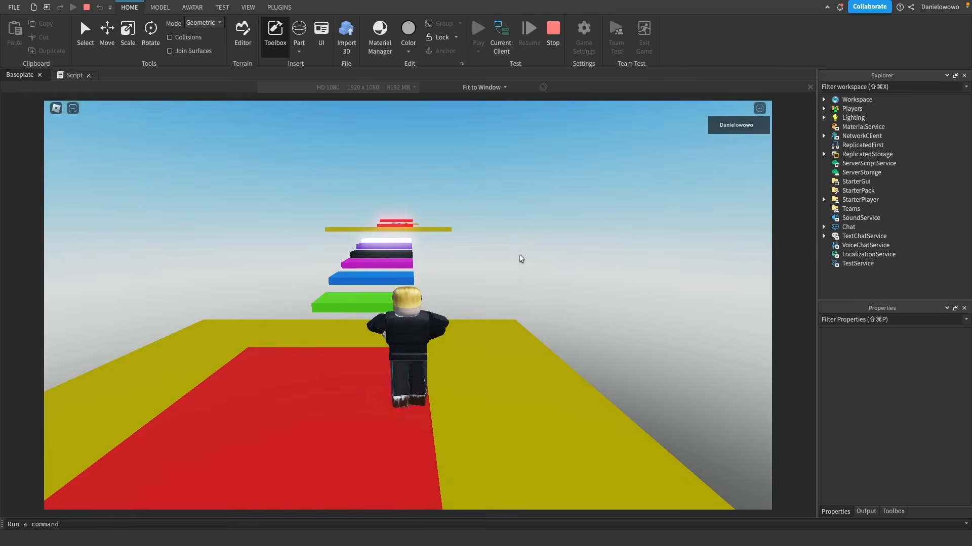
Run the course again from the spawn in the playtest, crossing the coloured parts and jumping over the Lawa bars
{"action": "right_click_drag", "start_coordinate": [520, 255], "coordinate": [520, 262]}
{"action": "key", "text": "w"}
{"action": "key", "text": "space"}
{"action": "key", "text": "space"}
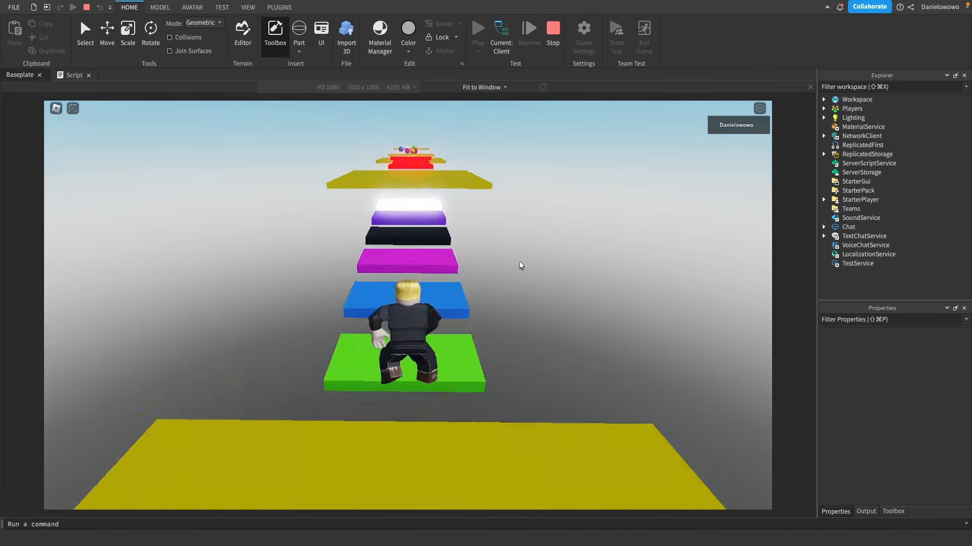
{"action": "key", "text": "w"}
{"action": "key", "text": "space"}
{"action": "key", "text": "space"}
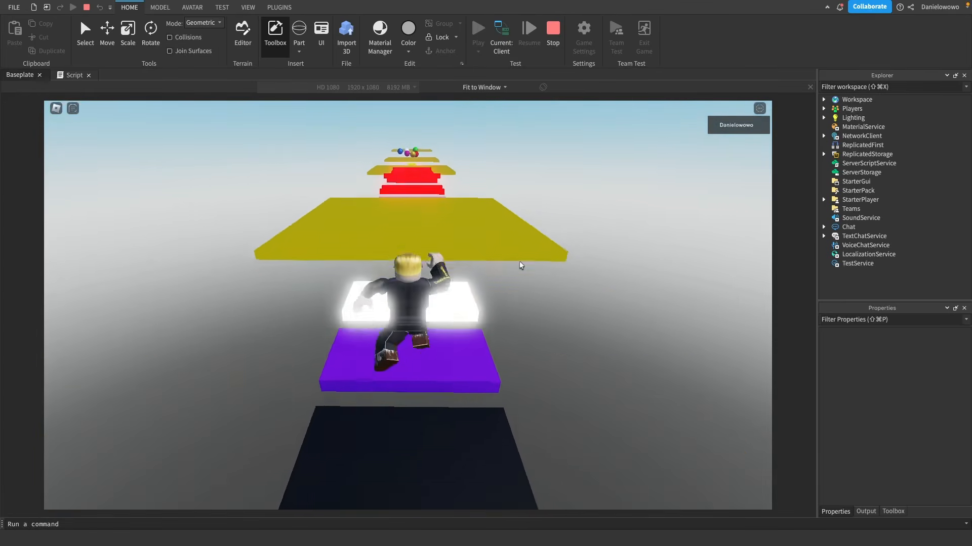
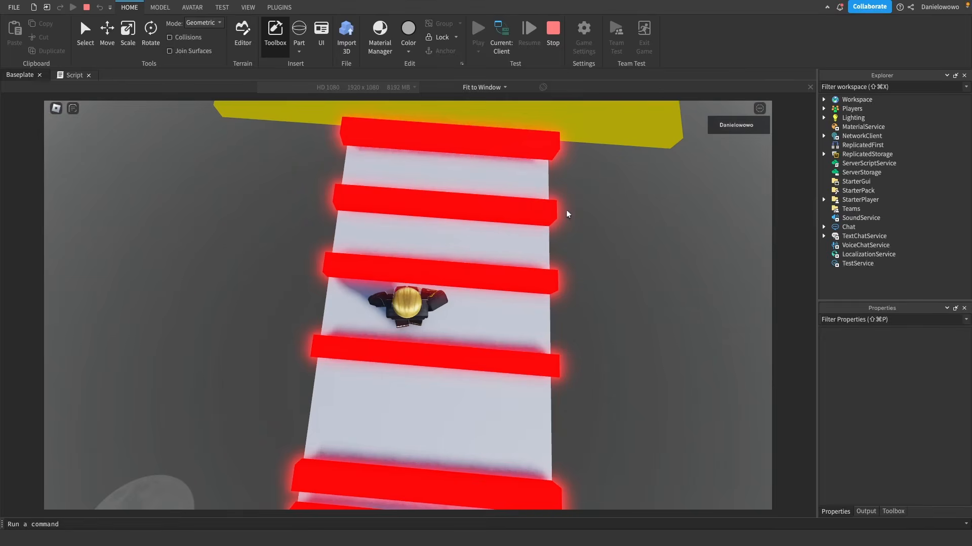
{"action": "key", "text": "w"}
{"action": "key", "text": "space"}
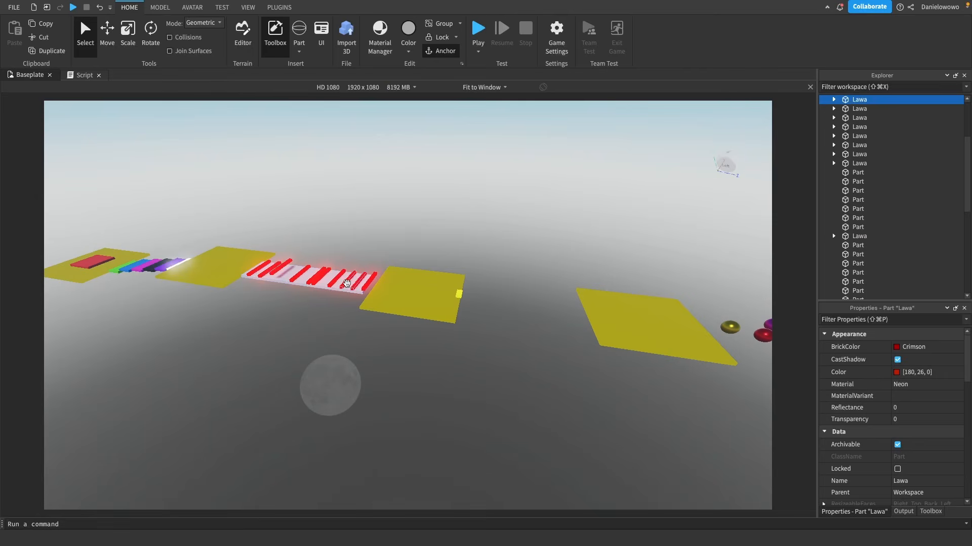
Delete the second-to-last red Lawa bar and start a new playtest, jumping across the coloured parts
{"action": "left_click", "coordinate": [391, 130]}
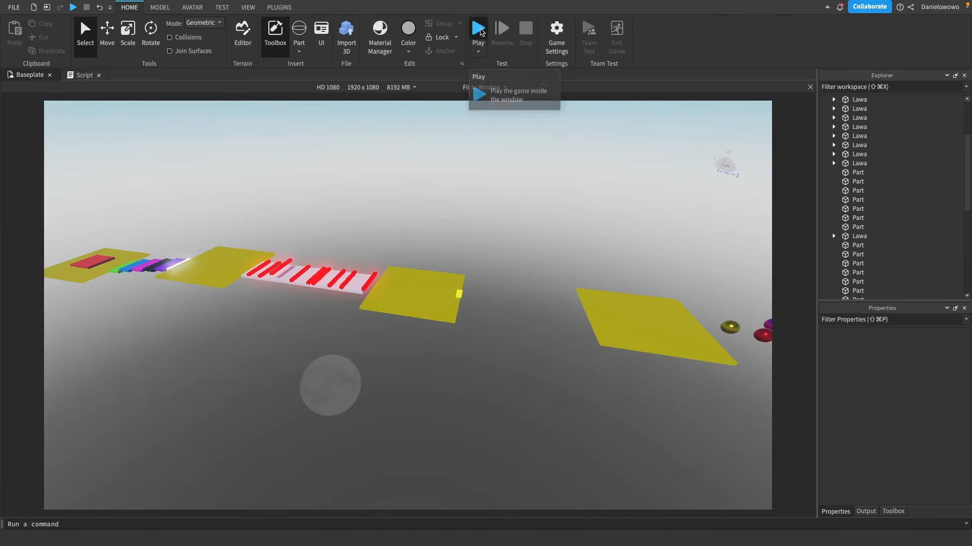
{"action": "left_click", "coordinate": [480, 30]}
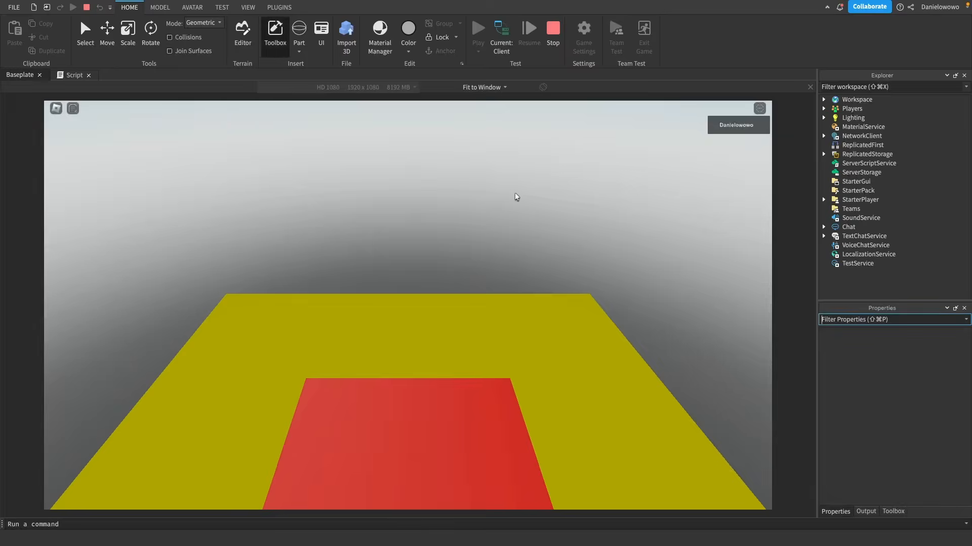
{"action": "right_click_drag", "start_coordinate": [520, 196], "coordinate": [521, 196]}
{"action": "key", "text": "w"}
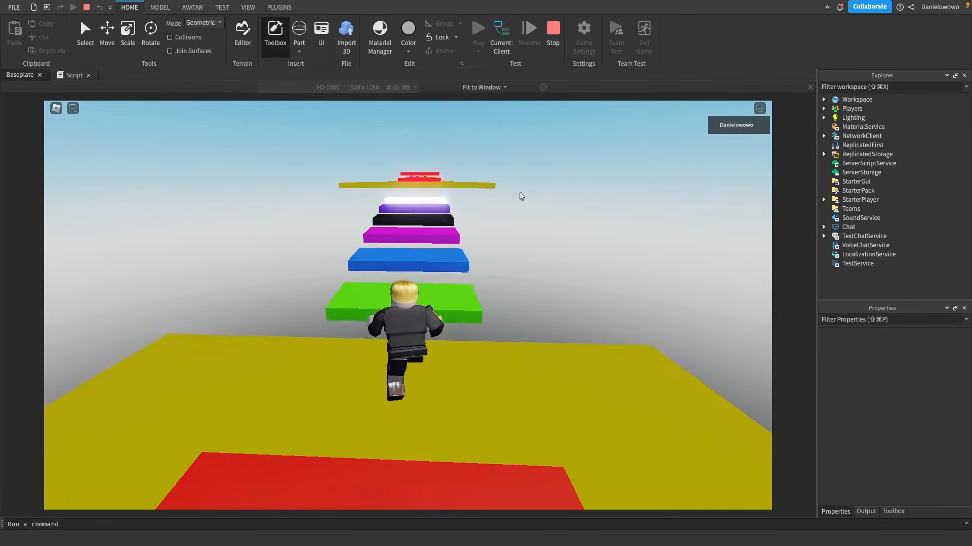
{"action": "key", "text": "space"}
{"action": "key", "text": "space"}
{"action": "key", "text": "space"}
{"action": "key", "text": "space"}
{"action": "key", "text": "space"}
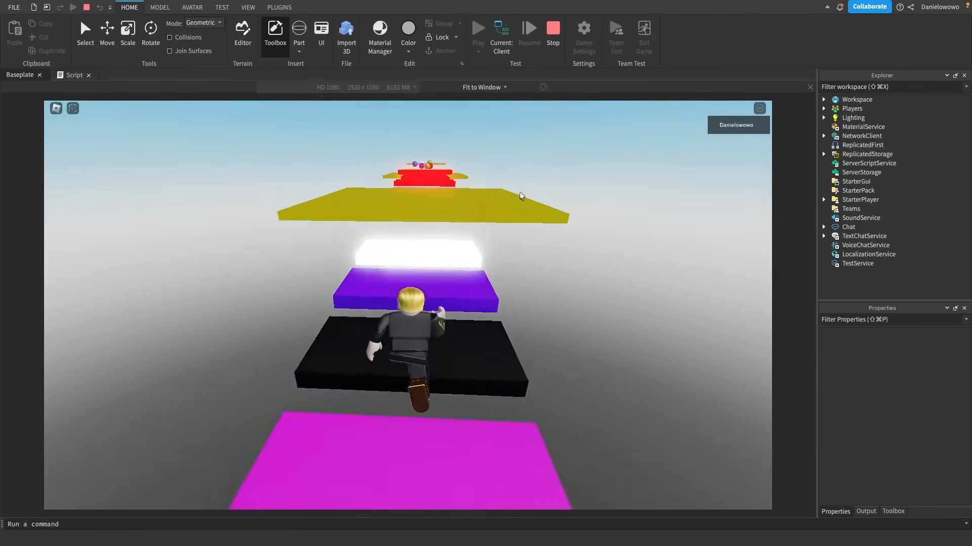
Jump across the coloured parts and over the row of red Lawa bars towards the next yellow platform in the playtest
{"action": "key", "text": "space"}
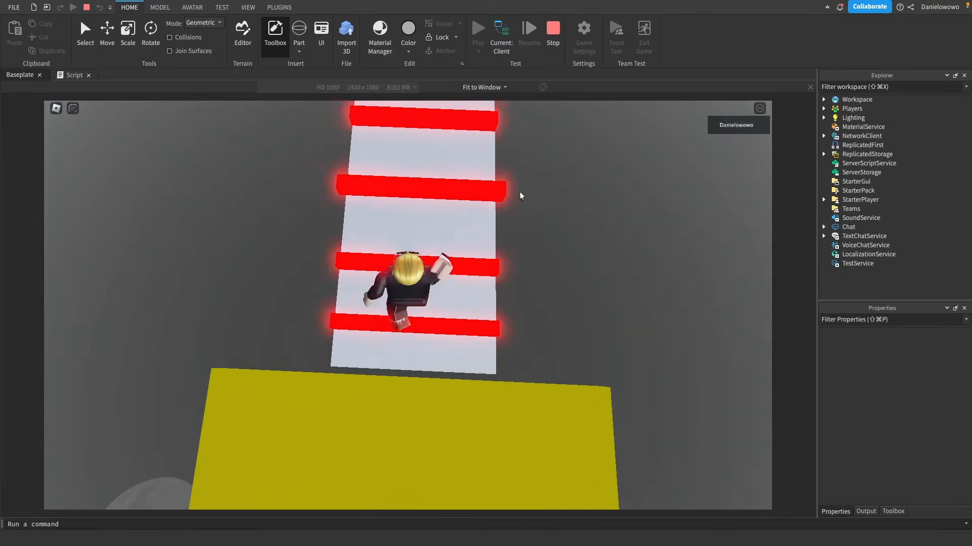
{"action": "key", "text": "space"}
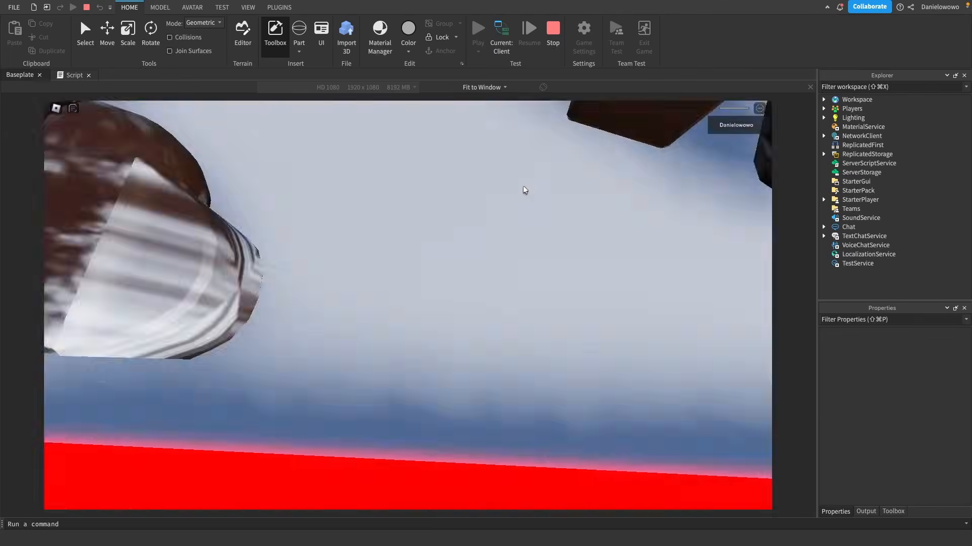
{"action": "key", "text": "space"}
{"action": "key", "text": "space"}
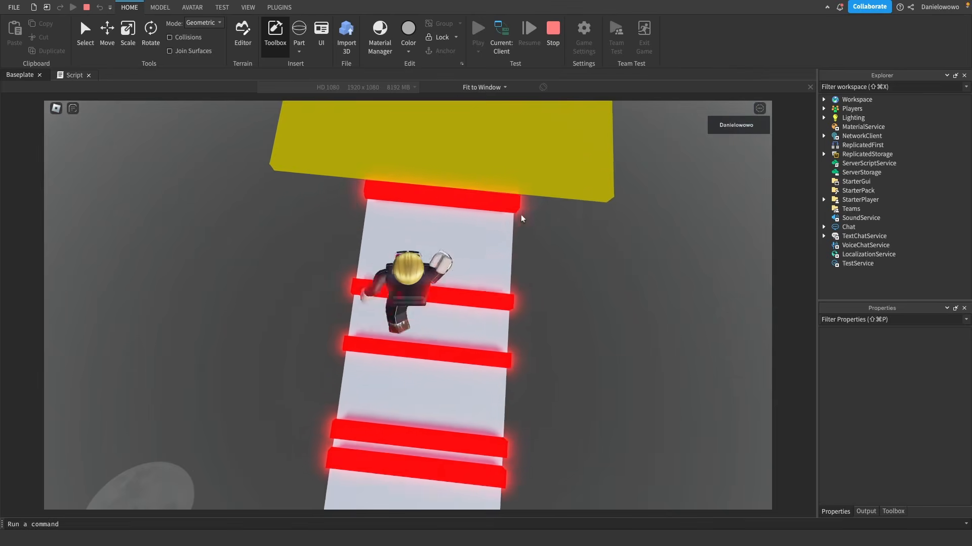
{"action": "key", "text": "space"}
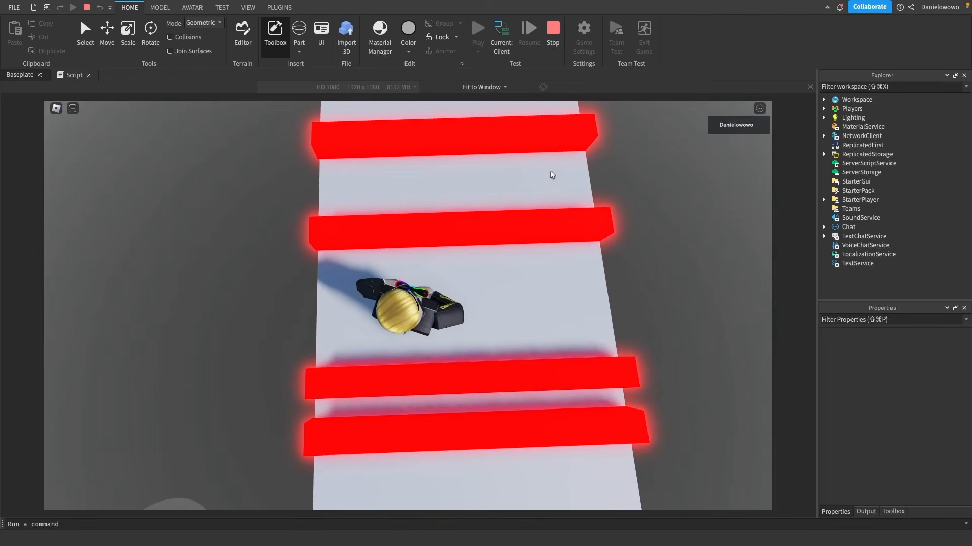
{"action": "key", "text": "space"}
{"action": "key", "text": "space"}
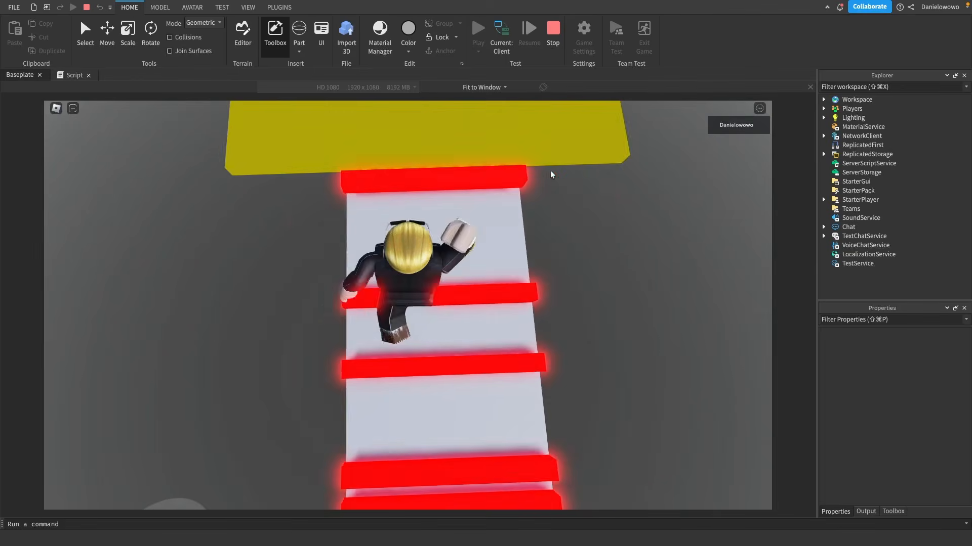
Run the rest of the course over the invisible beam, yellow platforms and coloured metal spheres, and stop the playtest
{"action": "right_click_drag", "start_coordinate": [552, 175], "coordinate": [552, 175]}
{"action": "key", "text": "w"}
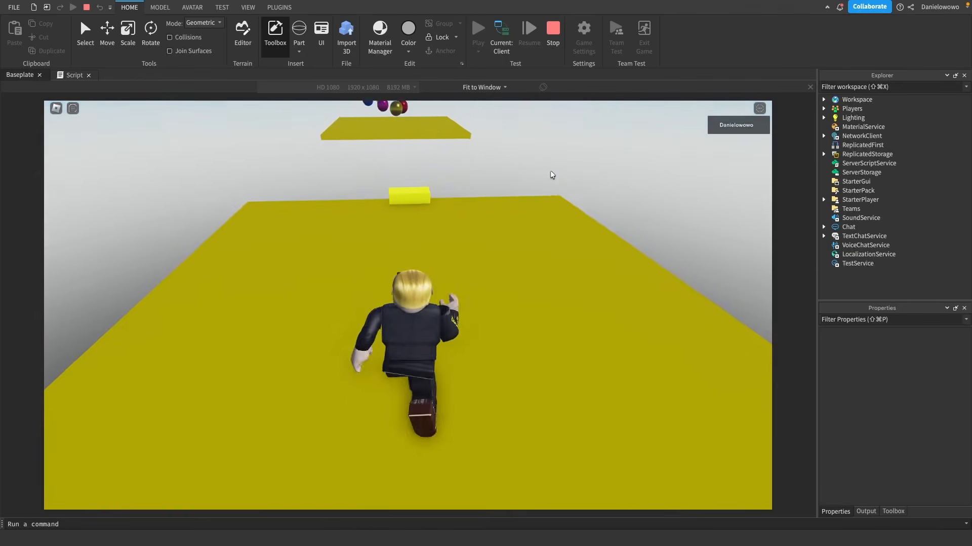
{"action": "key", "text": "space"}
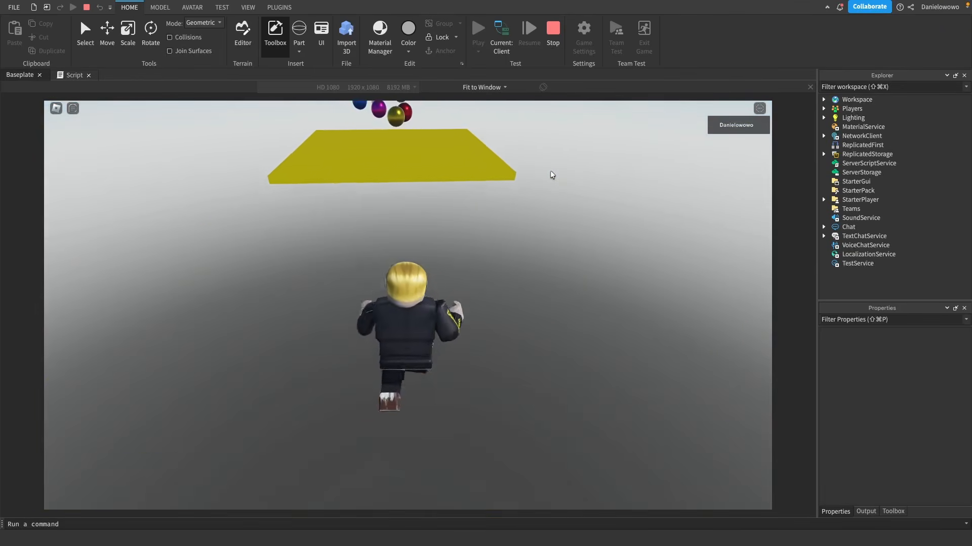
{"action": "key", "text": "w"}
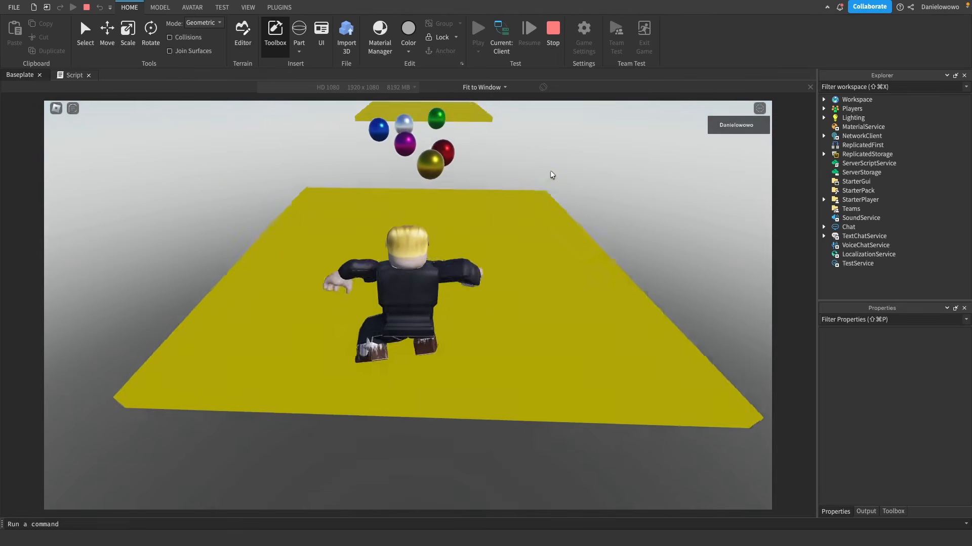
{"action": "key", "text": "w"}
{"action": "right_click_drag", "start_coordinate": [552, 175], "coordinate": [553, 175]}
{"action": "key", "text": "space"}
{"action": "key", "text": "space"}
{"action": "key", "text": "w"}
{"action": "key", "text": "space"}
{"action": "key", "text": "w"}
{"action": "key", "text": "space"}
{"action": "key", "text": "space"}
{"action": "key", "text": "w"}
{"action": "key", "text": "space"}
{"action": "key", "text": "space"}
{"action": "left_click", "coordinate": [552, 31]}
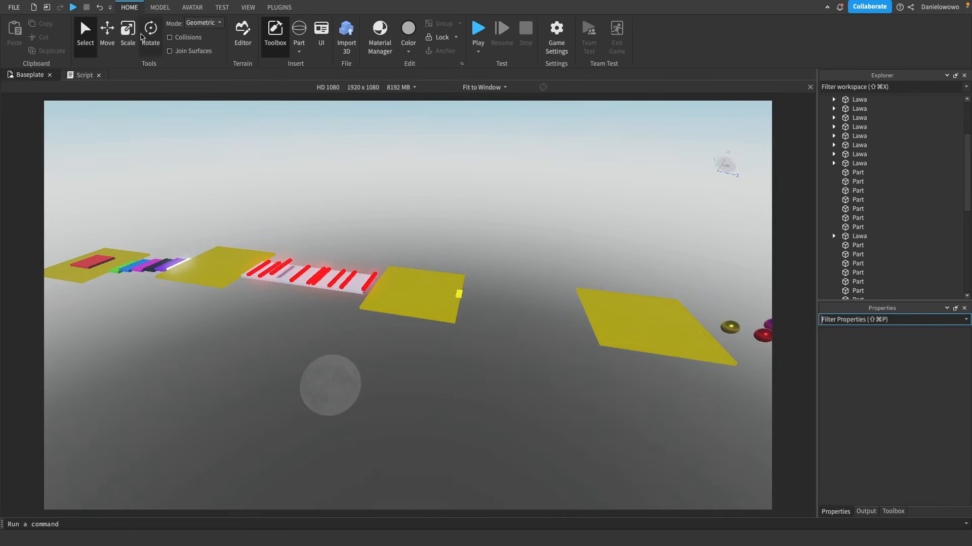
Start publishing the place to Roblox and name the game "TUtorial Obby"
{"action": "left_click", "coordinate": [14, 8]}
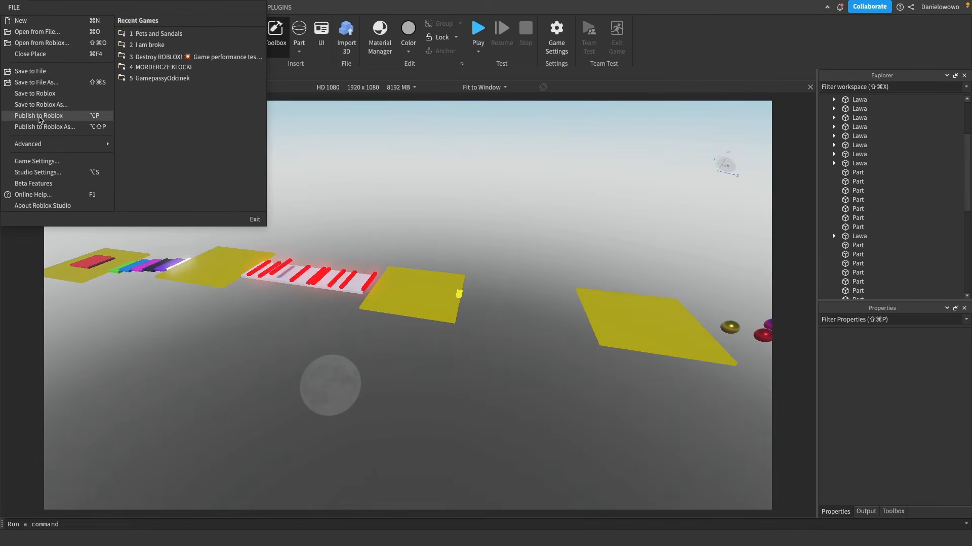
{"action": "left_click", "coordinate": [44, 116]}
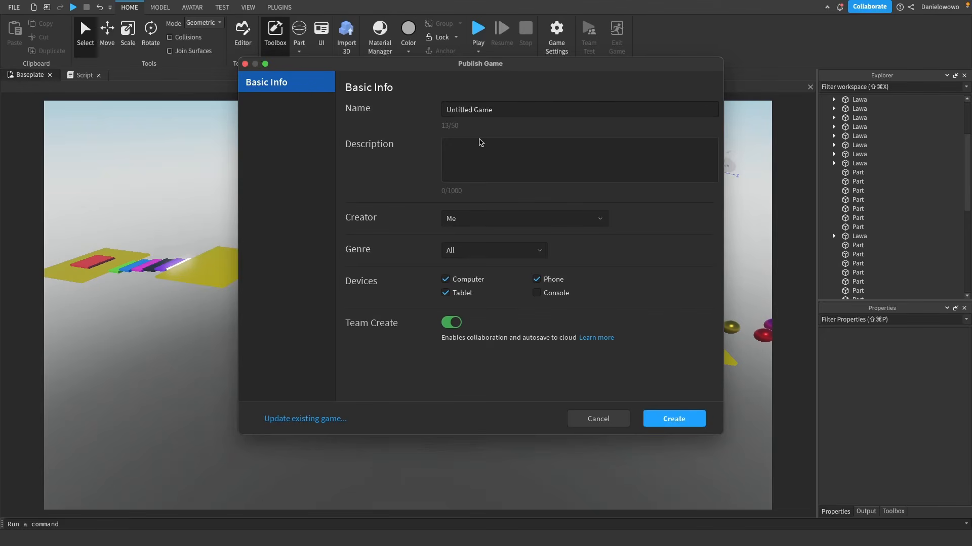
{"action": "left_click", "coordinate": [507, 110]}
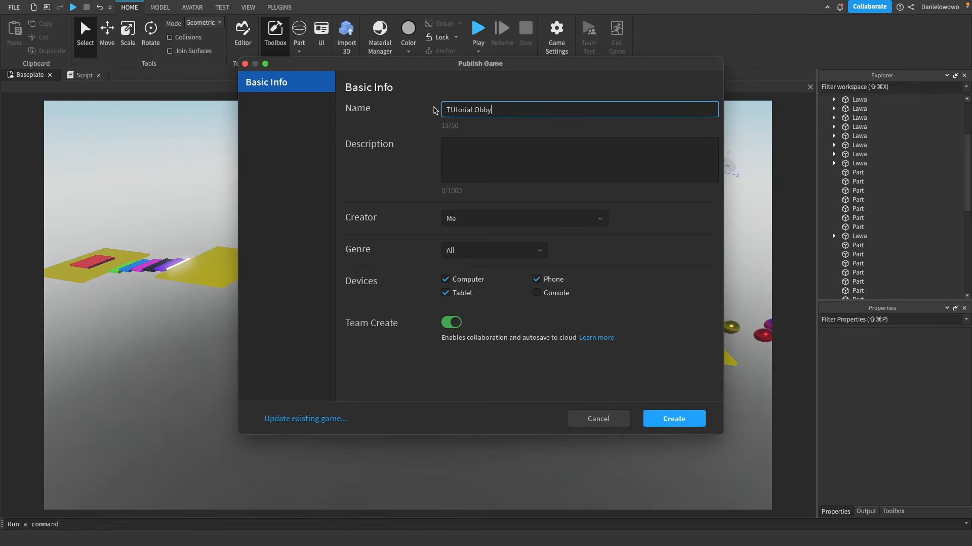
{"action": "left_click", "coordinate": [500, 162]}
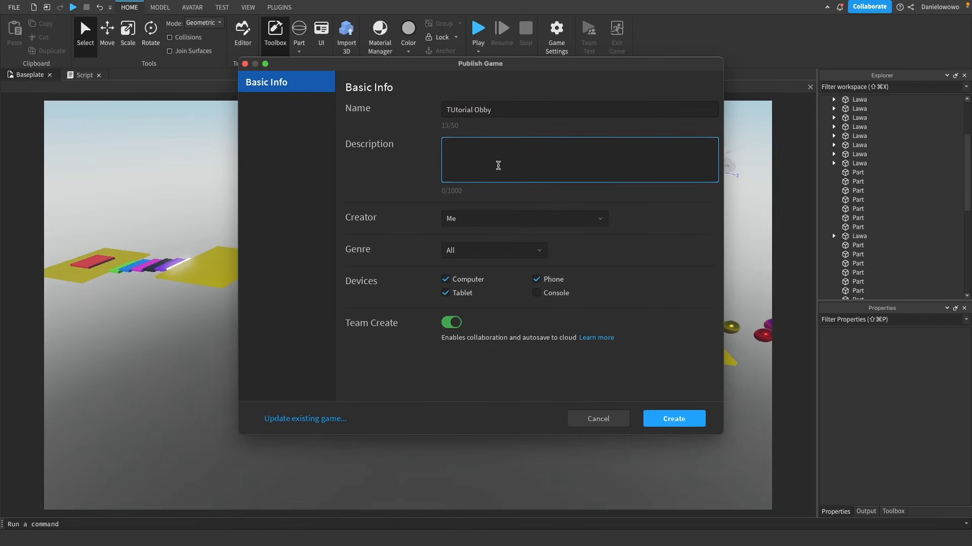
Check the available creators and set the game's genre to Adventure
{"action": "left_click", "coordinate": [478, 224]}
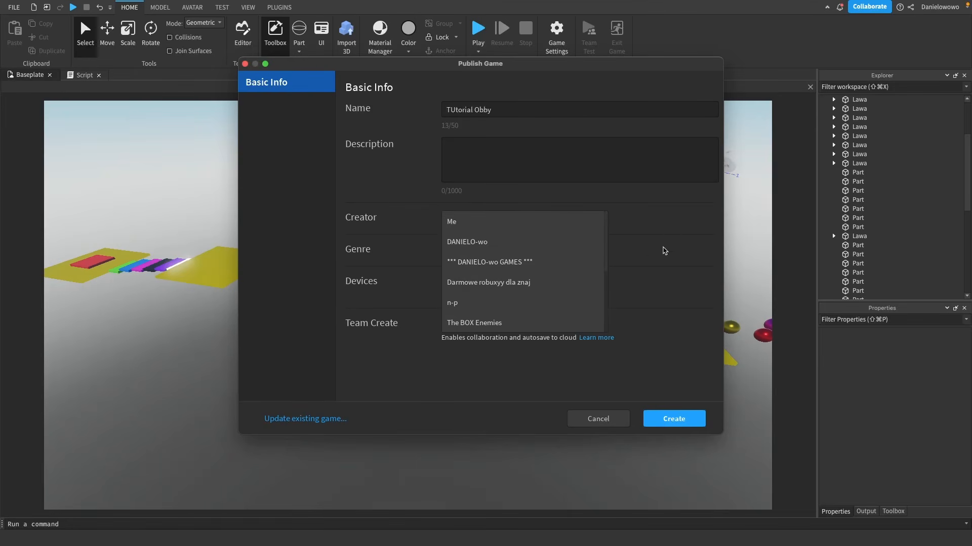
{"action": "left_click", "coordinate": [675, 237]}
{"action": "left_click", "coordinate": [500, 256]}
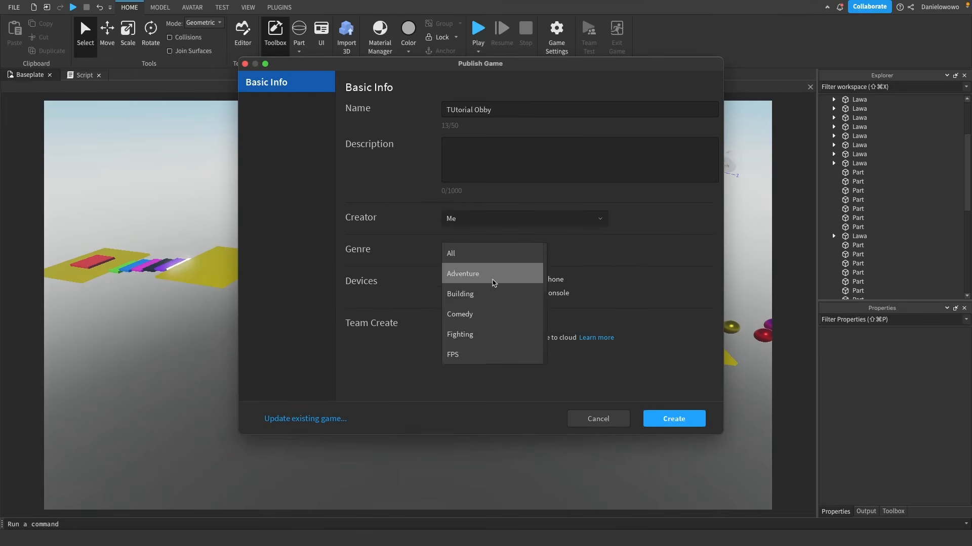
{"action": "scroll", "coordinate": [524, 284], "scroll_direction": "down", "scroll_amount": 3}
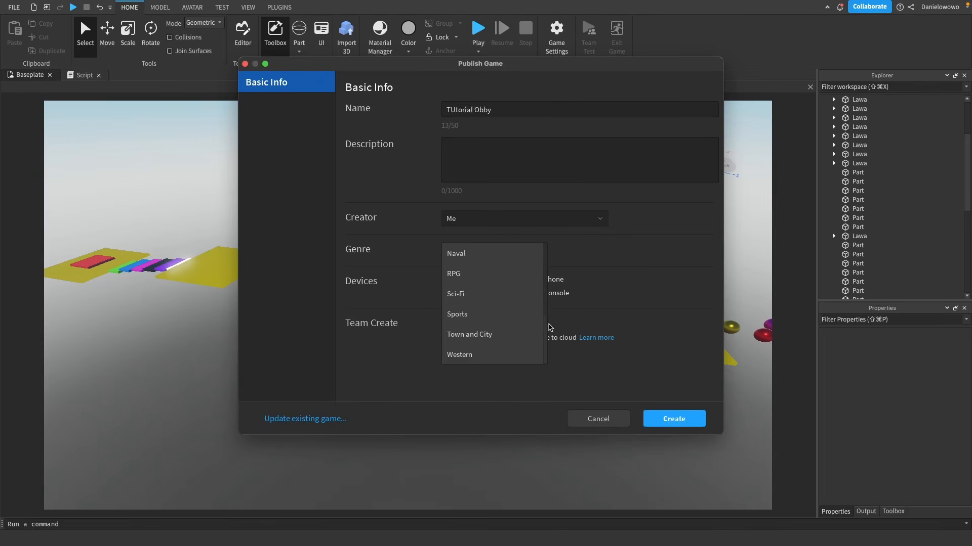
{"action": "scroll", "coordinate": [546, 328], "scroll_direction": "up", "scroll_amount": 3}
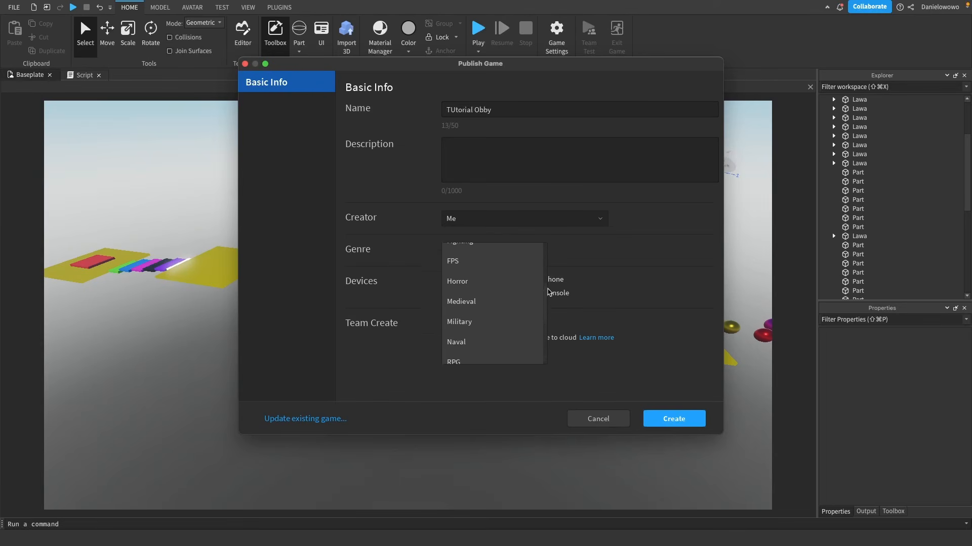
{"action": "left_click", "coordinate": [524, 282]}
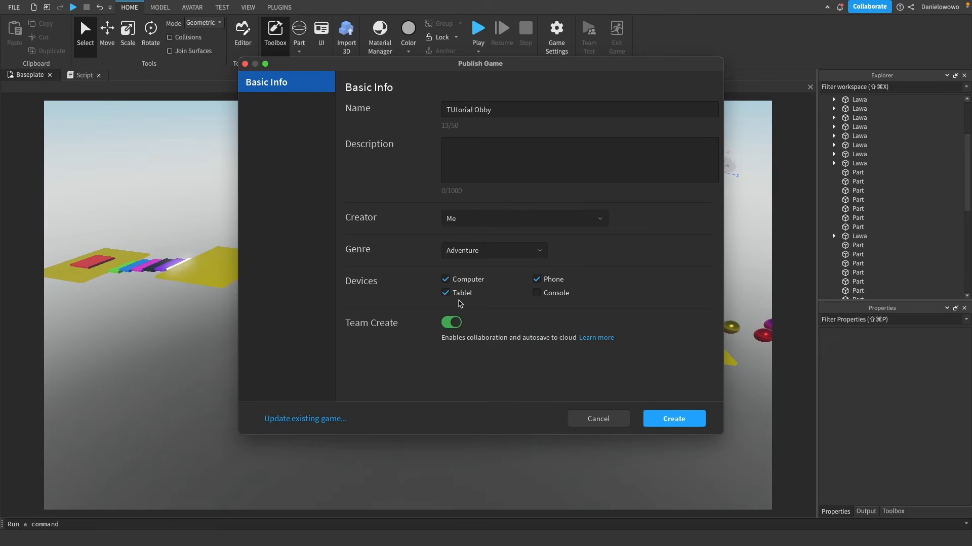
Enable the Console device, agree to the content agreement, and create the published game
{"action": "left_click", "coordinate": [537, 293]}
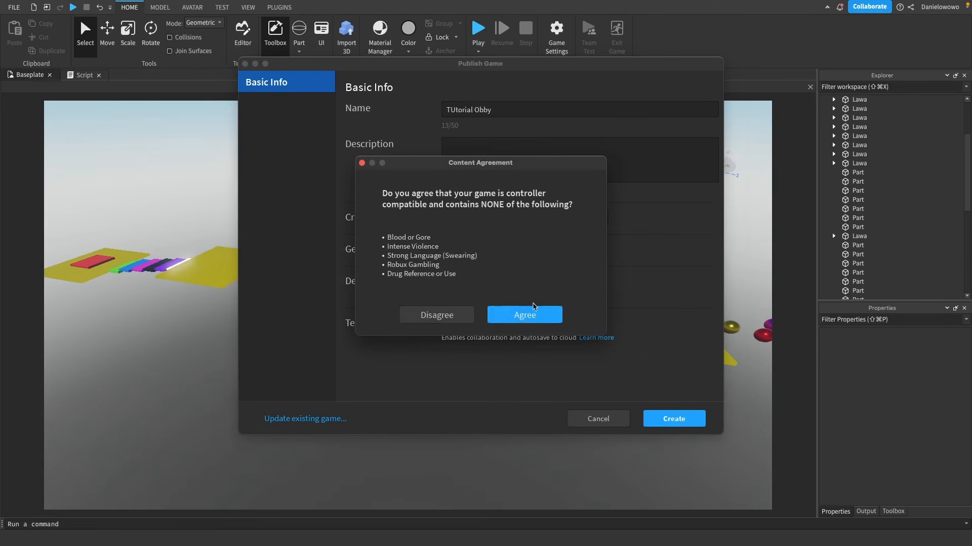
{"action": "left_click", "coordinate": [525, 316]}
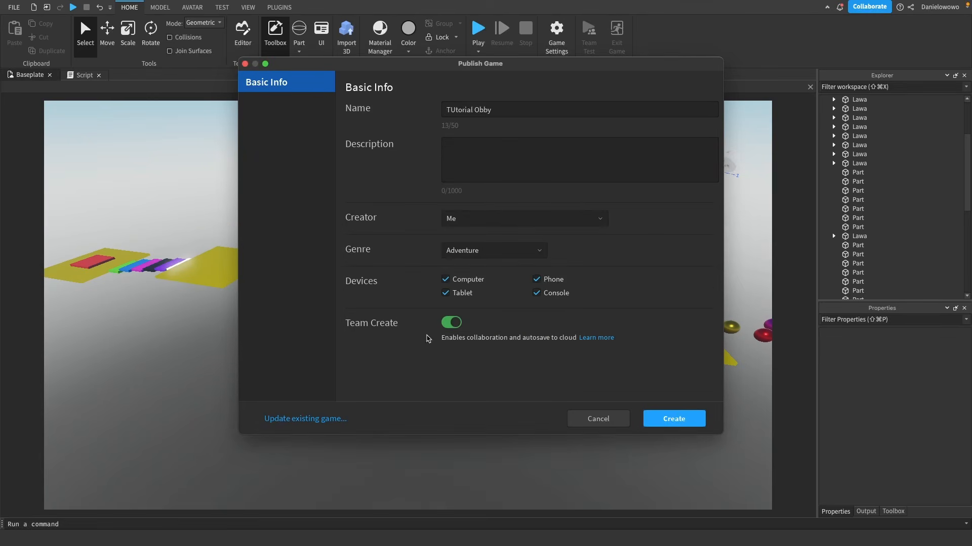
{"action": "left_click", "coordinate": [667, 417]}
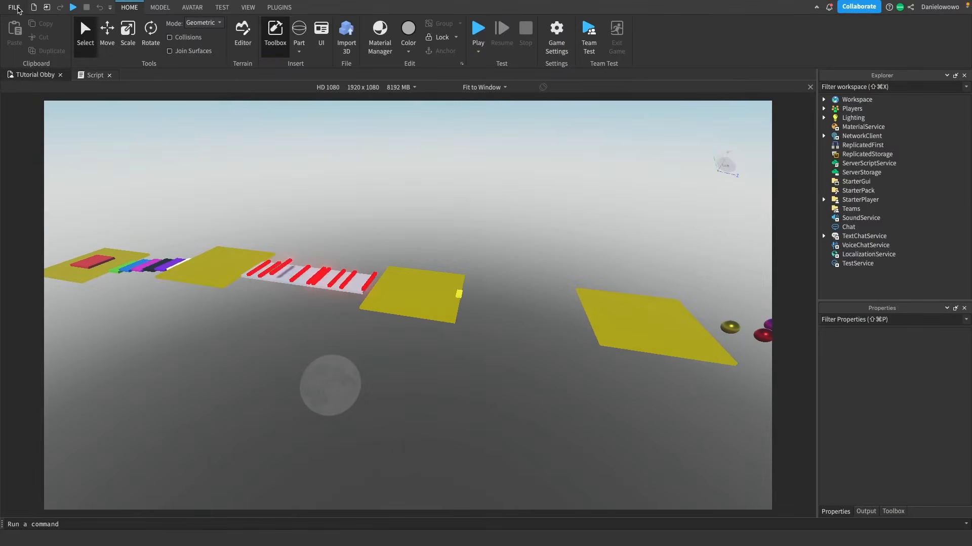
Configure the TUtorial Obby place in the game settings to allow 30 max players, and save
{"action": "left_click", "coordinate": [15, 7]}
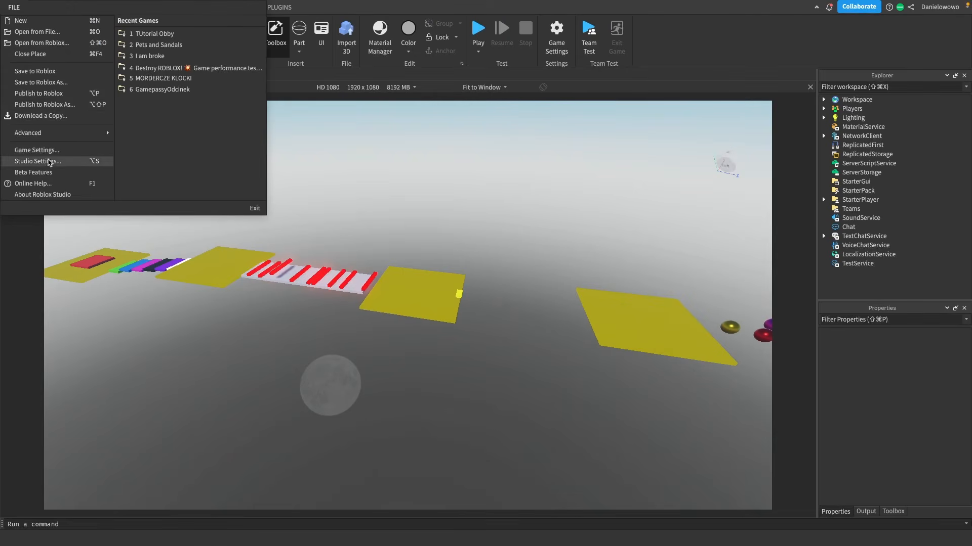
{"action": "left_click", "coordinate": [36, 150]}
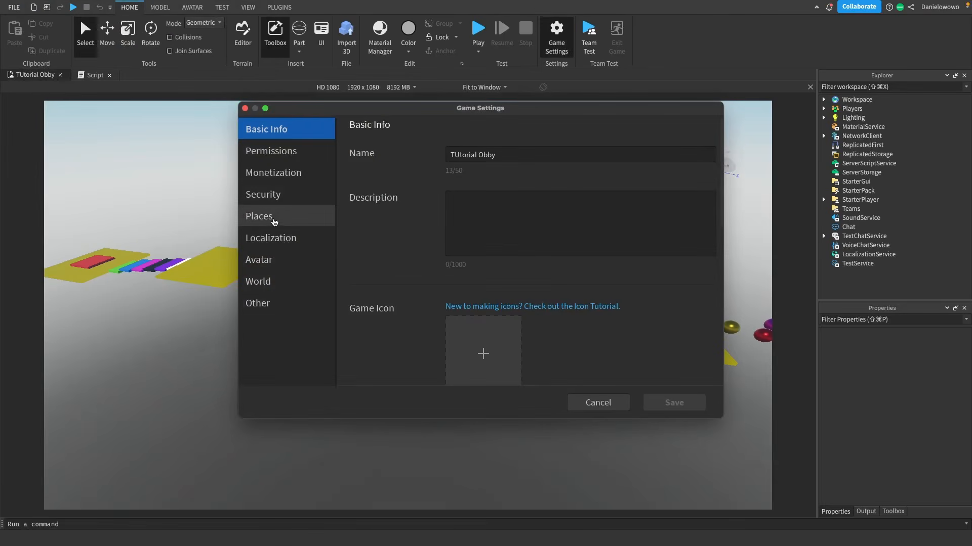
{"action": "left_click", "coordinate": [267, 213]}
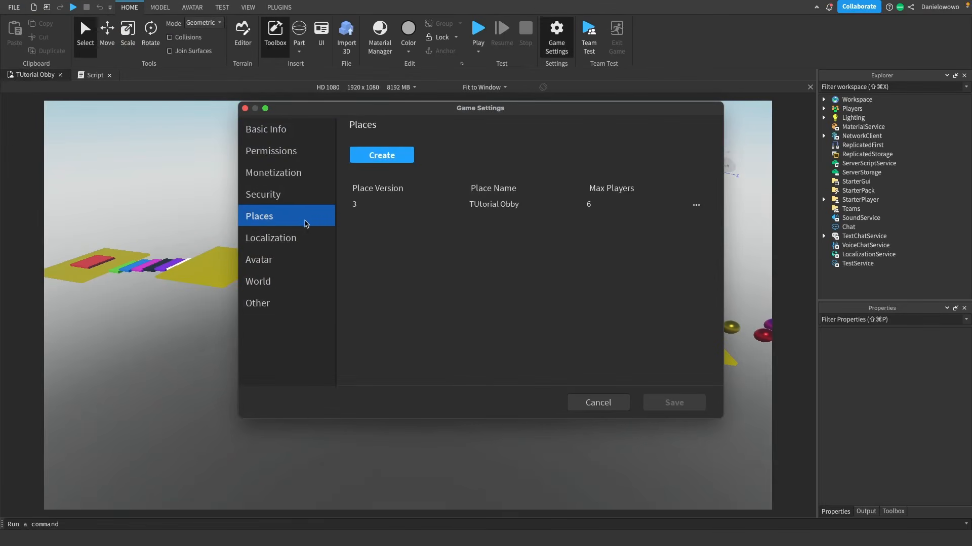
{"action": "left_click", "coordinate": [695, 208]}
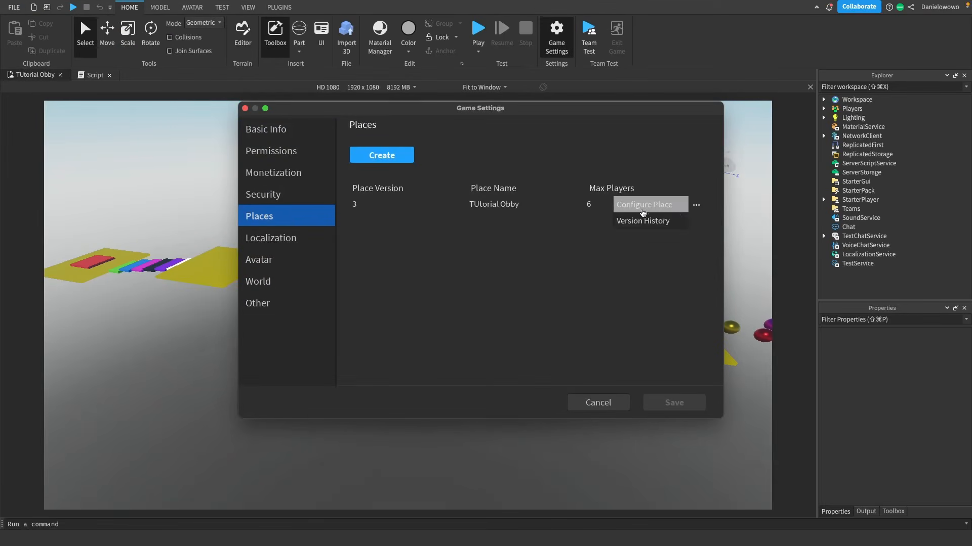
{"action": "left_click", "coordinate": [645, 205]}
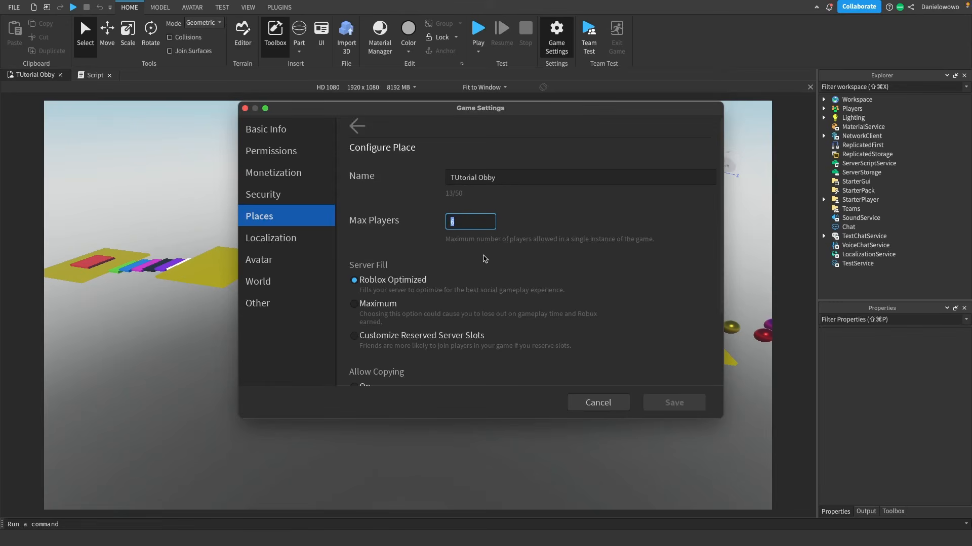
{"action": "type", "text": "30"}
{"action": "scroll", "coordinate": [481, 284], "scroll_direction": "down", "scroll_amount": 3}
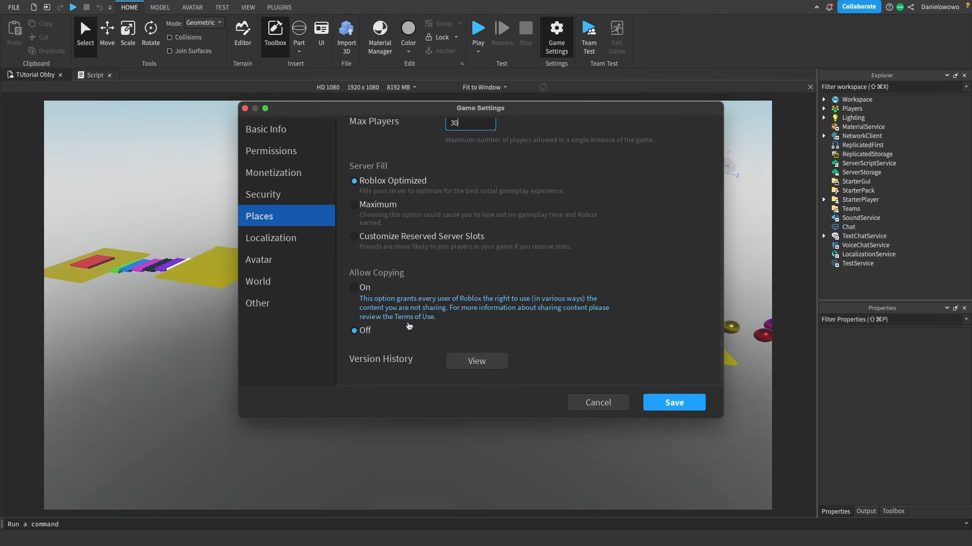
{"action": "left_click", "coordinate": [674, 403]}
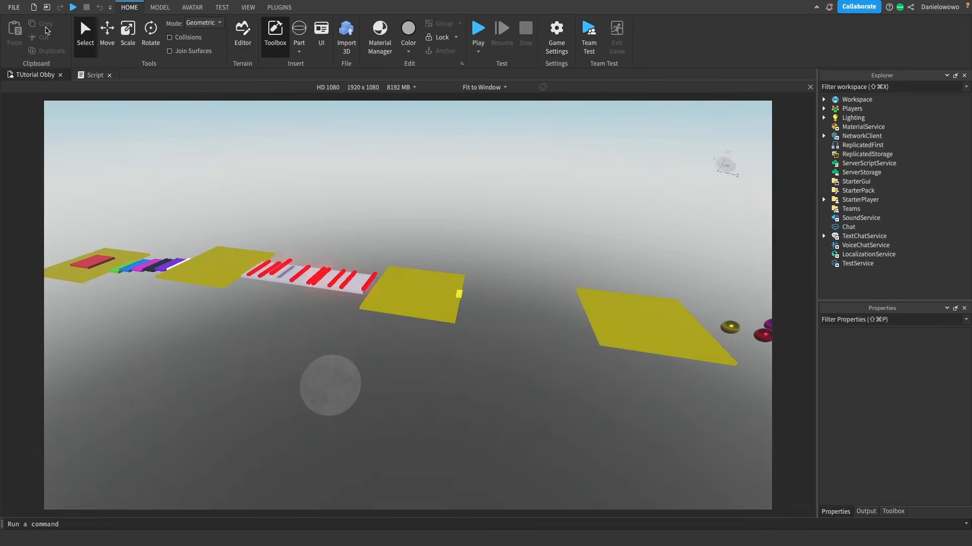
Set the game's playability permission to Public in the game settings and save
{"action": "left_click", "coordinate": [18, 10]}
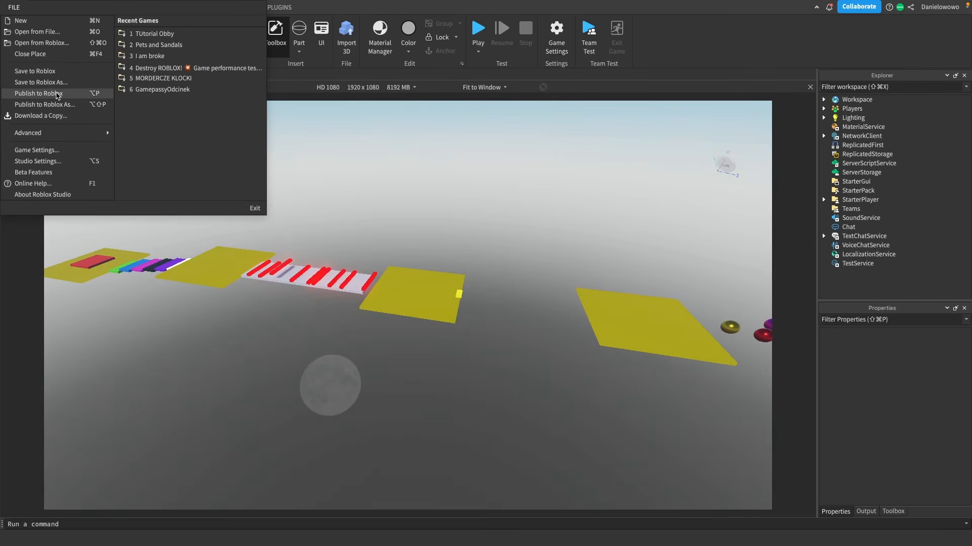
{"action": "left_click", "coordinate": [38, 150]}
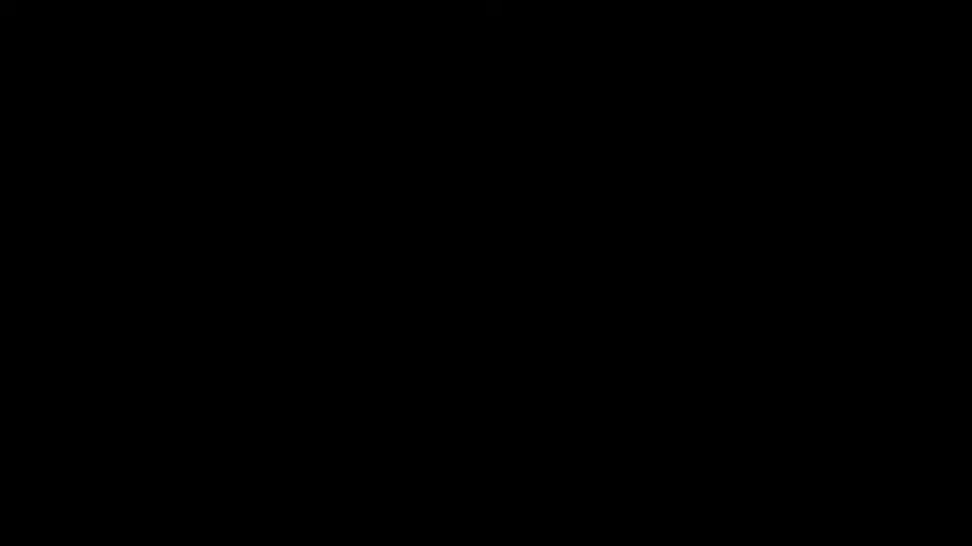
{"action": "left_click", "coordinate": [269, 151]}
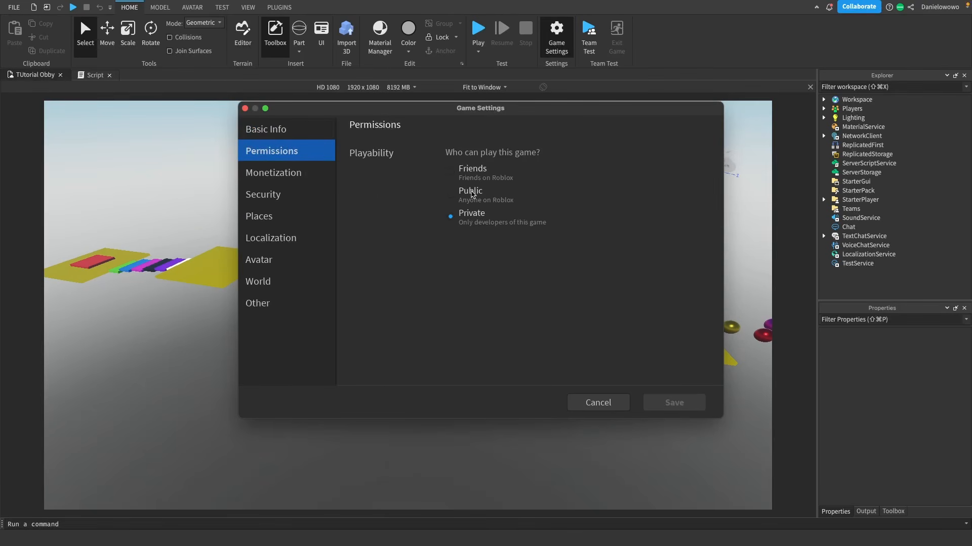
{"action": "left_click", "coordinate": [471, 194]}
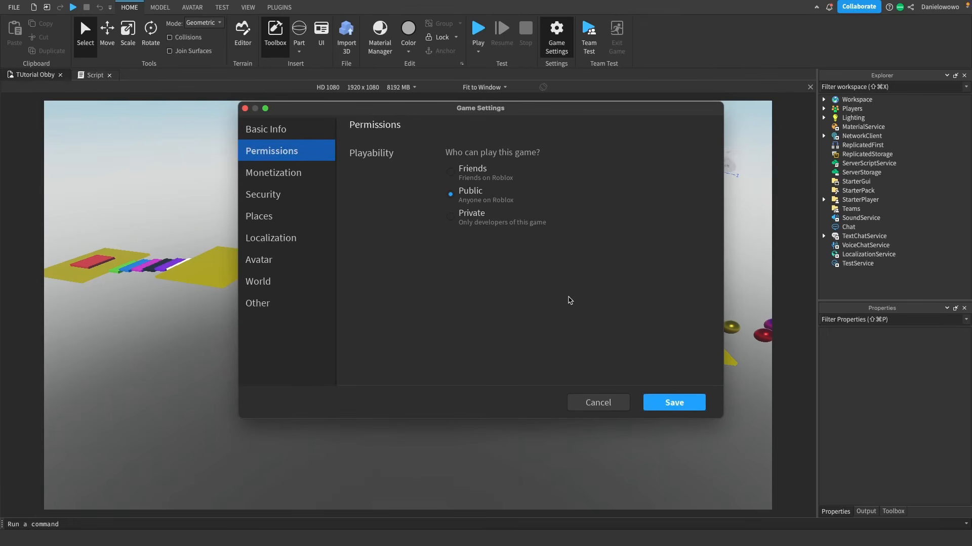
{"action": "left_click", "coordinate": [684, 402]}
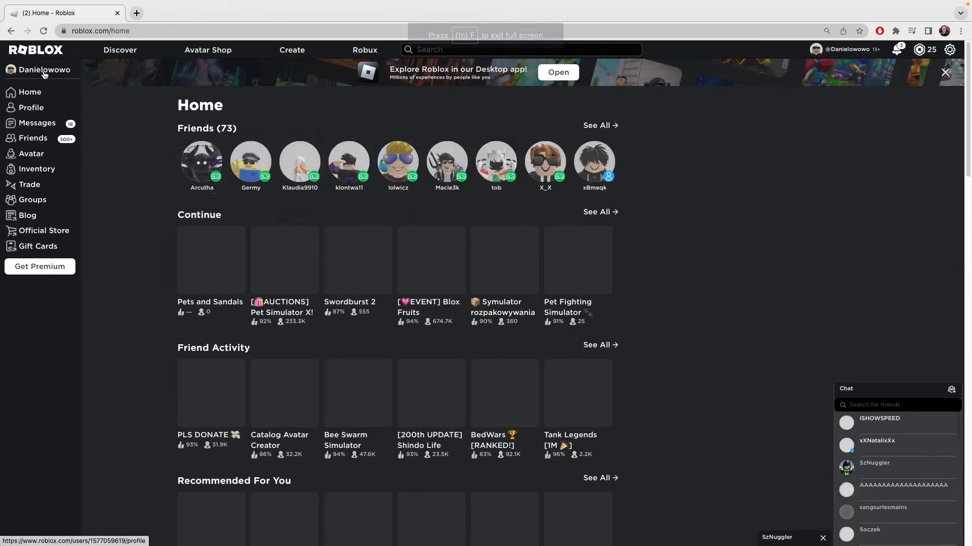
Open the account's own Roblox profile and show its creations
{"action": "left_click", "coordinate": [51, 84]}
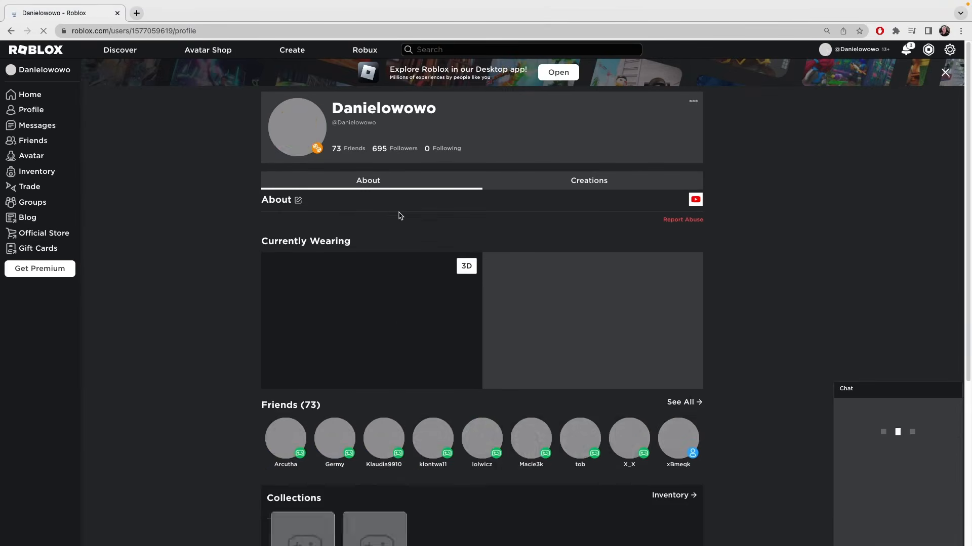
{"action": "scroll", "coordinate": [472, 245], "scroll_direction": "down", "scroll_amount": 3}
{"action": "mouse_move", "coordinate": [485, 292]}
{"action": "scroll", "coordinate": [486, 292], "scroll_direction": "up", "scroll_amount": 4}
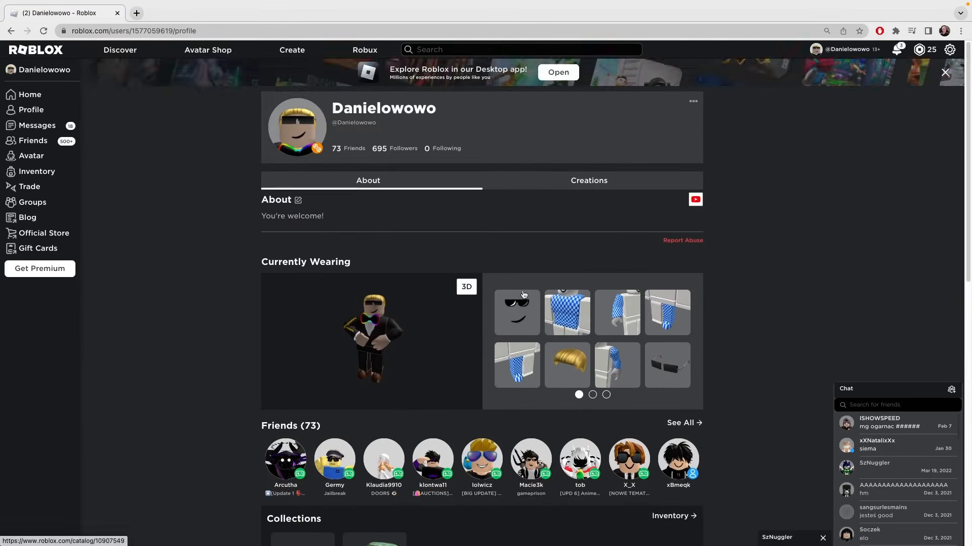
{"action": "left_click", "coordinate": [582, 183]}
Browse through the profile's experiences to TUtorial Obby and open its game page
{"action": "left_click", "coordinate": [684, 280]}
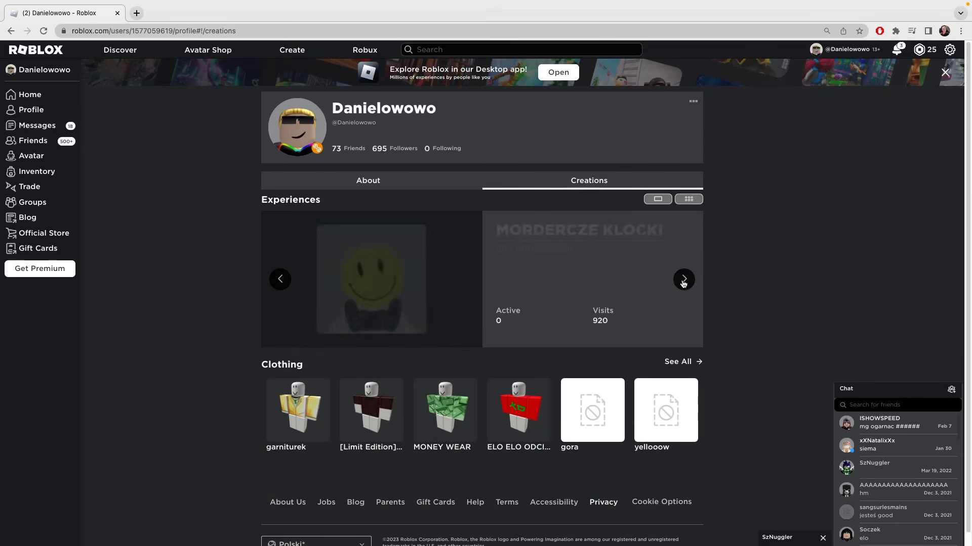
{"action": "left_click", "coordinate": [683, 280]}
{"action": "left_click", "coordinate": [684, 279]}
{"action": "left_click", "coordinate": [683, 280]}
{"action": "left_click", "coordinate": [684, 280]}
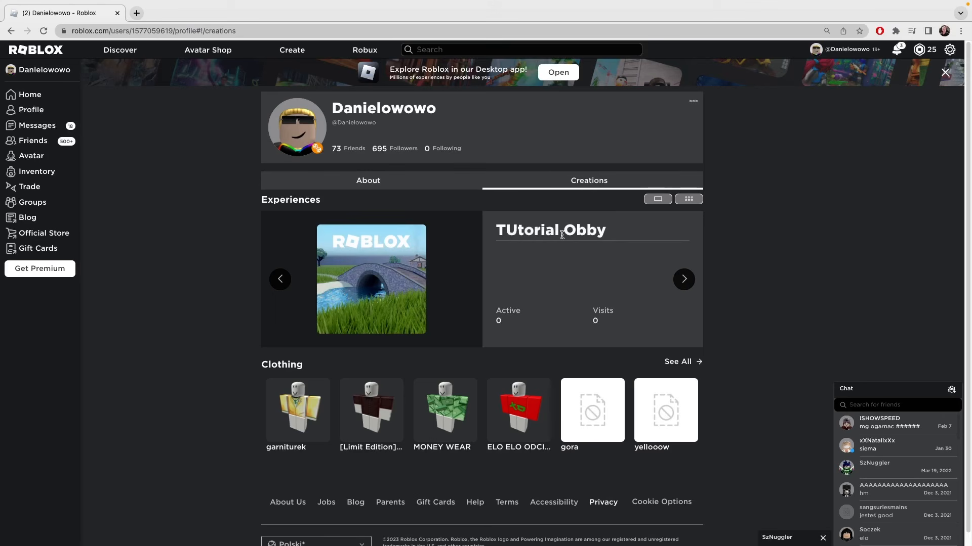
{"action": "left_click", "coordinate": [421, 273]}
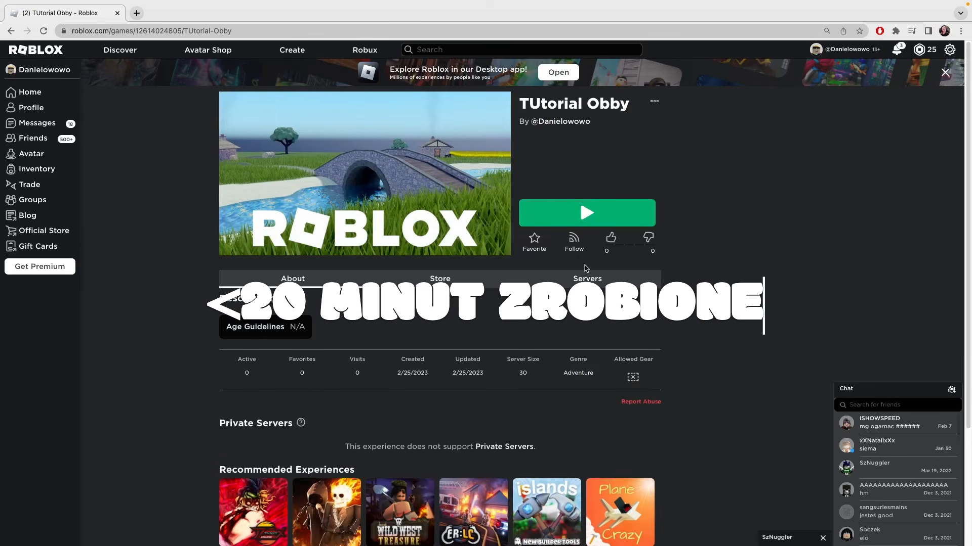
Launch TUtorial Obby and jump the avatar across the coloured platforms to the next large yellow platform
{"action": "left_click", "coordinate": [586, 211]}
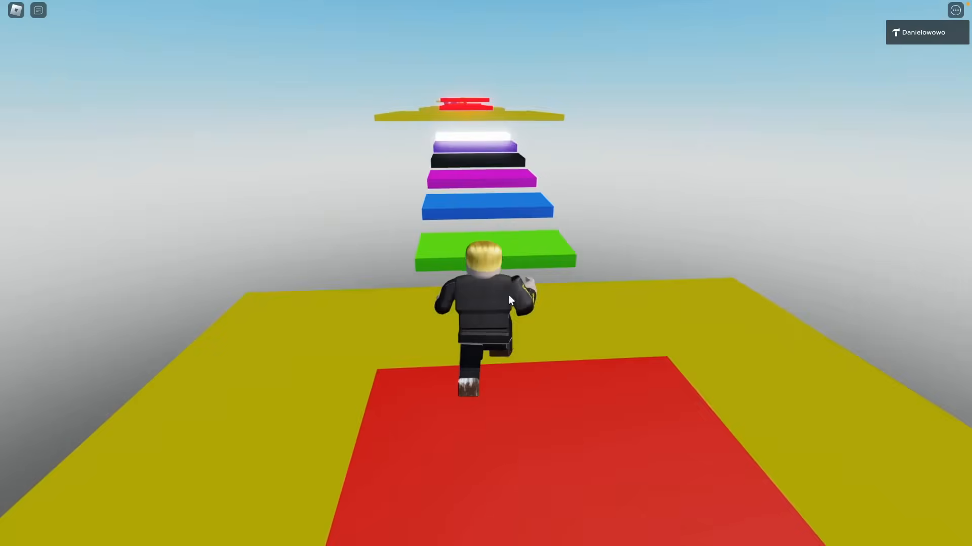
{"action": "key", "text": "w"}
{"action": "key", "text": "space"}
{"action": "key", "text": "space"}
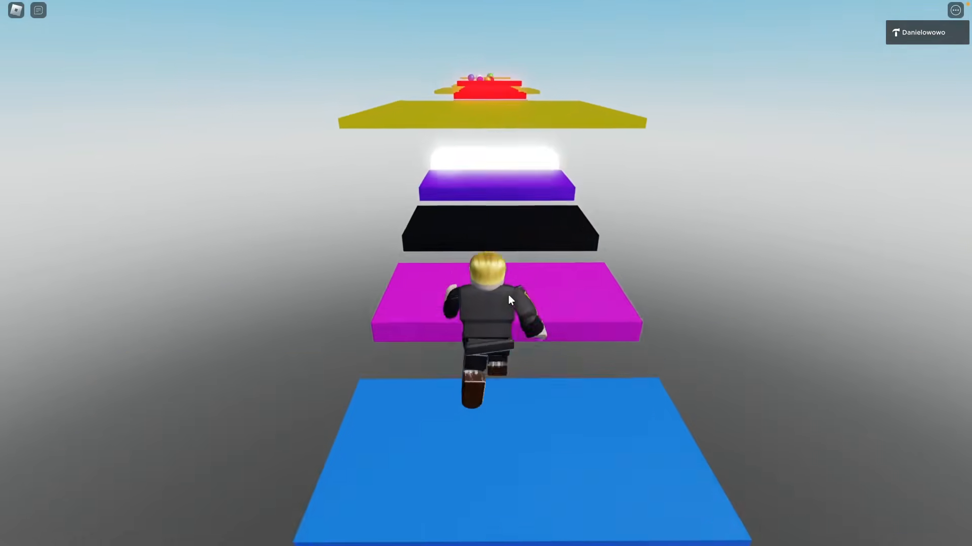
{"action": "key", "text": "space"}
{"action": "key", "text": "space"}
{"action": "key", "text": "space"}
{"action": "key", "text": "space"}
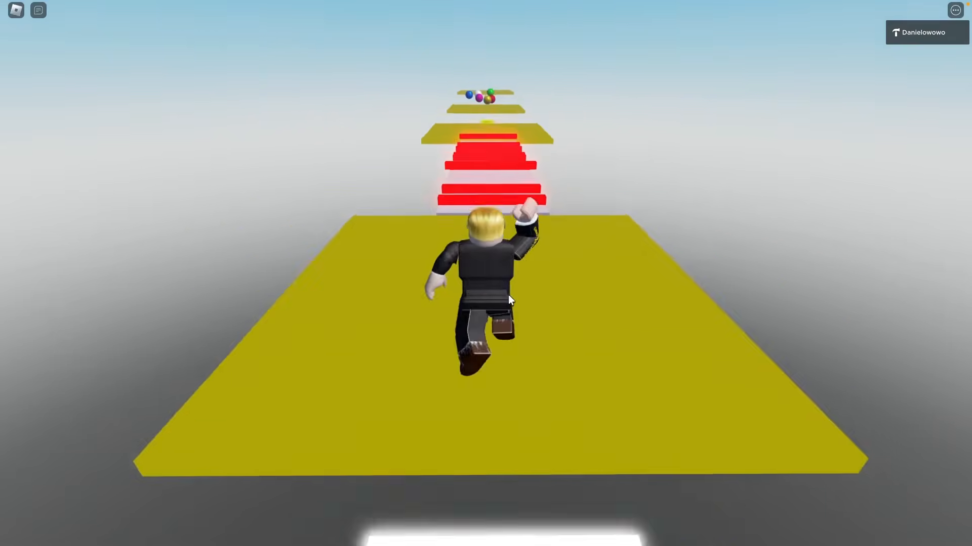
Run the avatar from the yellow platform into the red-barred section, and head for the green platform again after respawning
{"action": "key", "text": "s"}
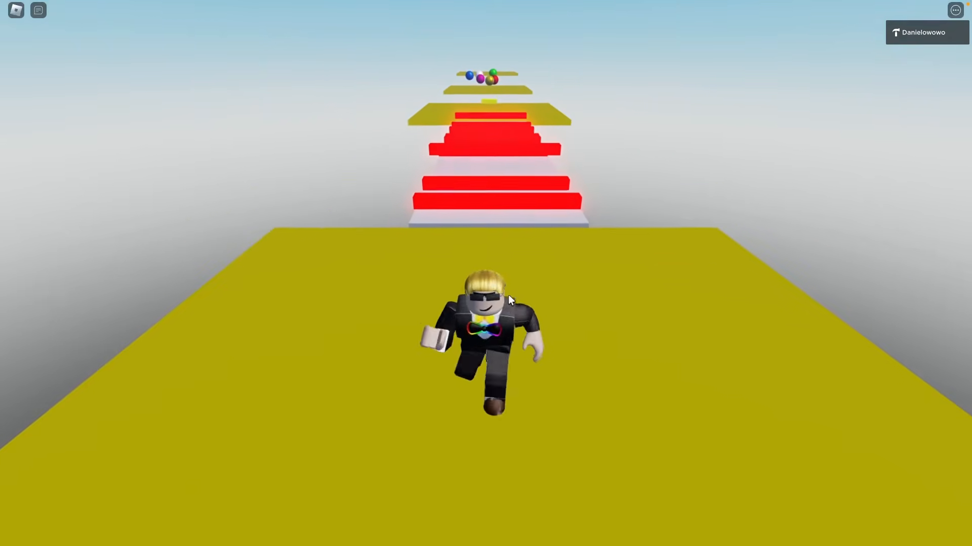
{"action": "key", "text": "w"}
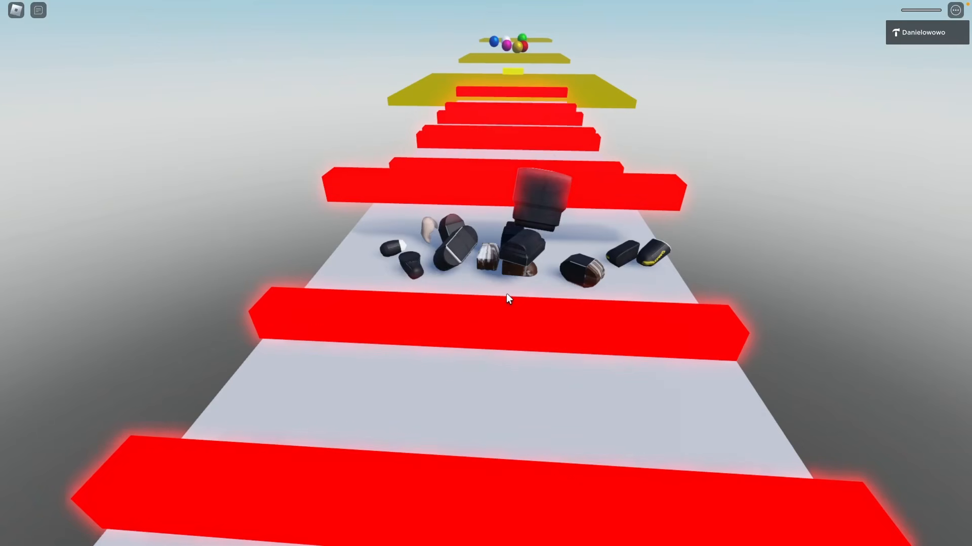
{"action": "key", "text": "w"}
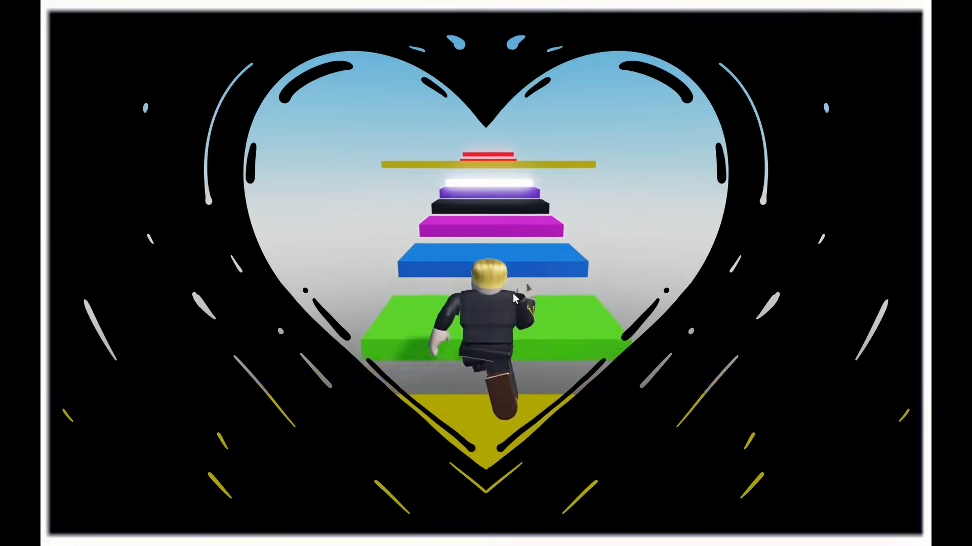